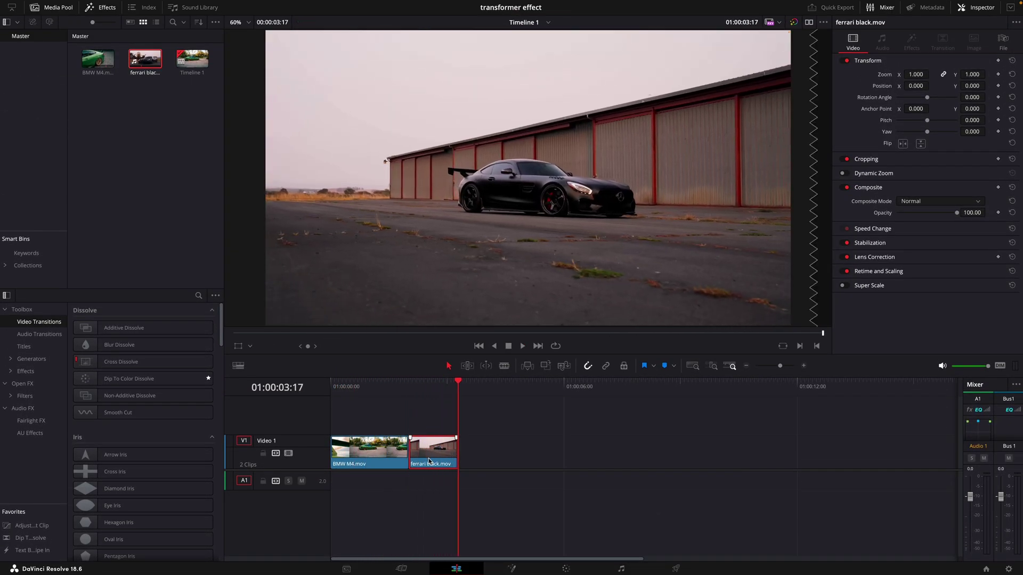
Shift ferrari black.mov to leave a gap, then duplicate BMW M4.mov onto Video 2 and freeze the copy on its last frame.
drag(429, 461, 458, 461)
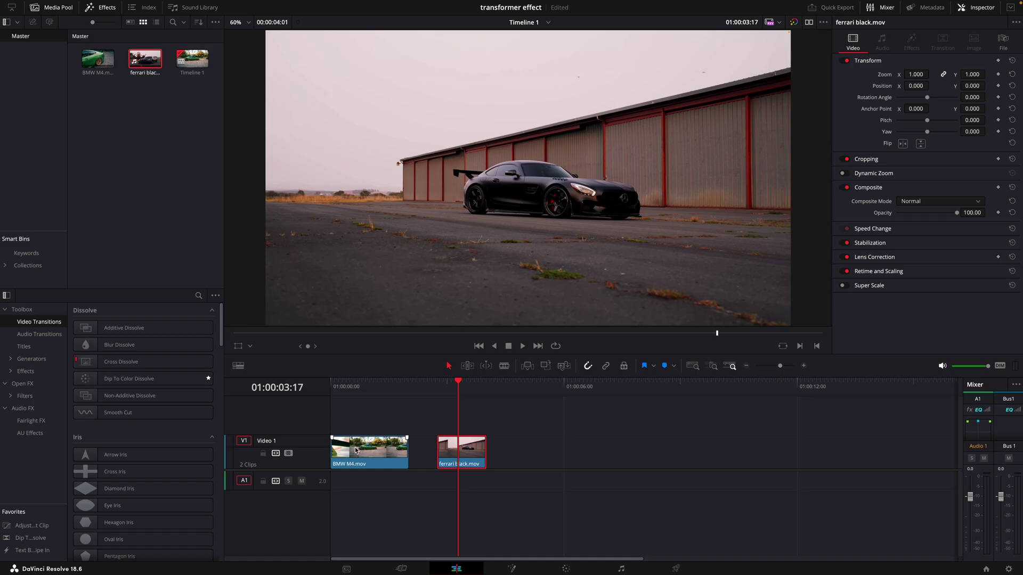
drag(355, 450, 403, 389)
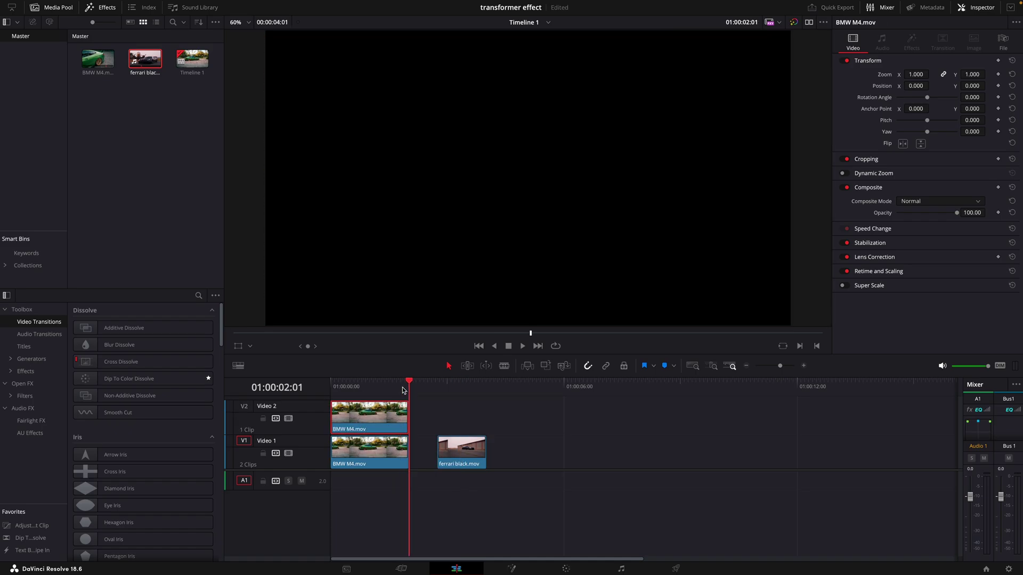
key(Left)
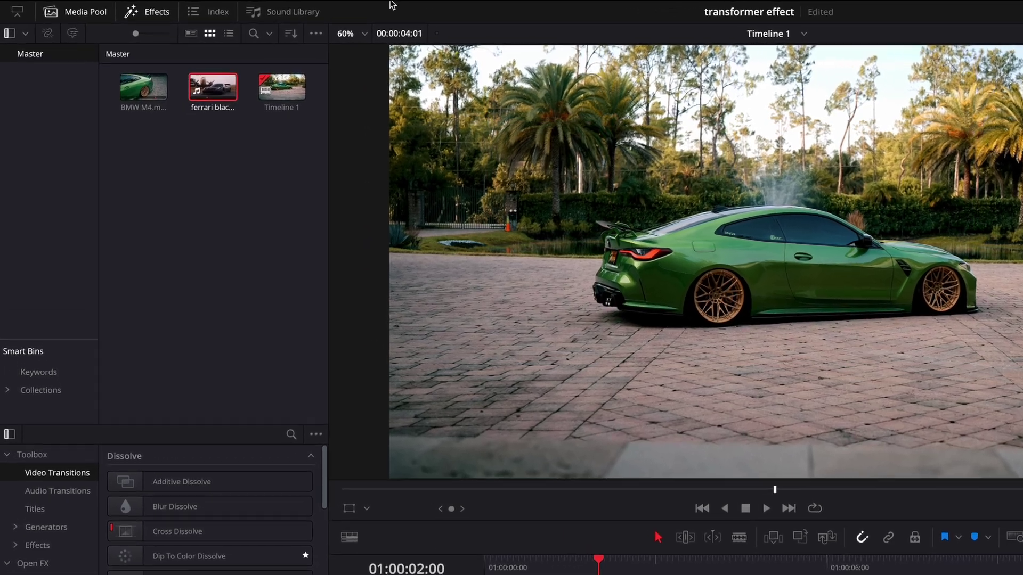
mouse_move(241, 1)
click(301, 10)
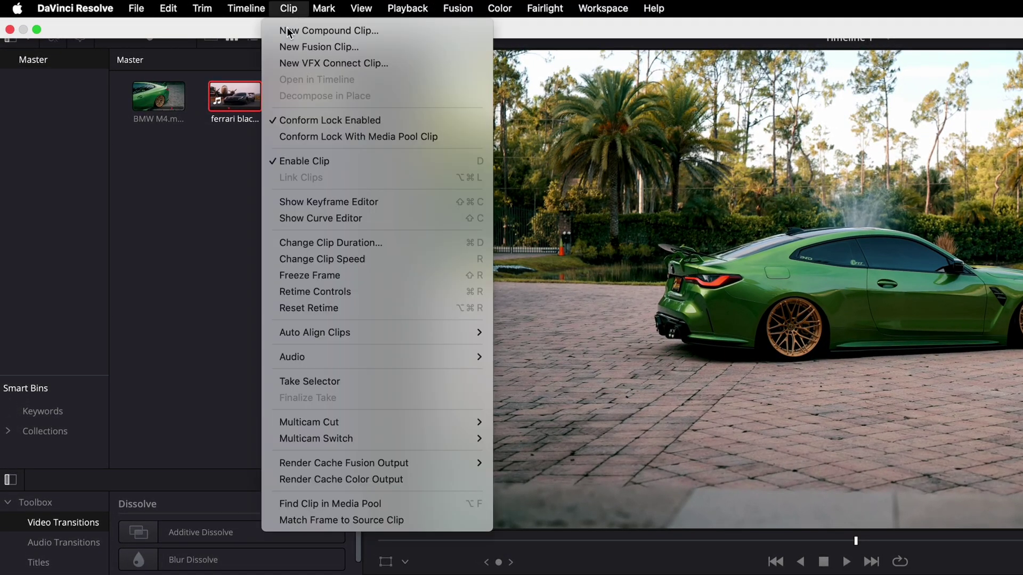
click(356, 273)
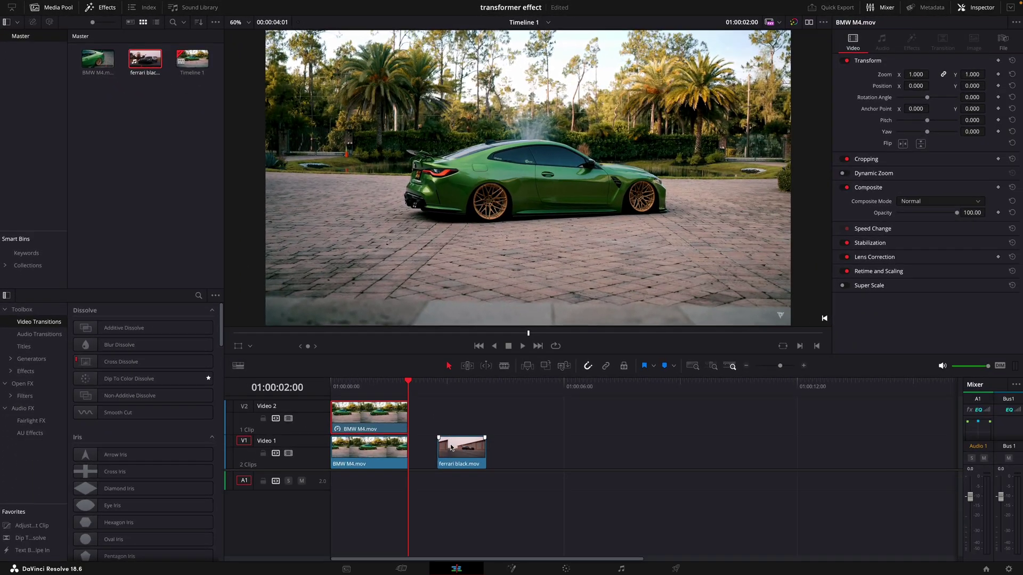
Duplicate ferrari black.mov onto Video 2 and turn the copy into a freeze frame of its last frame.
alt+drag(463, 452, 485, 387)
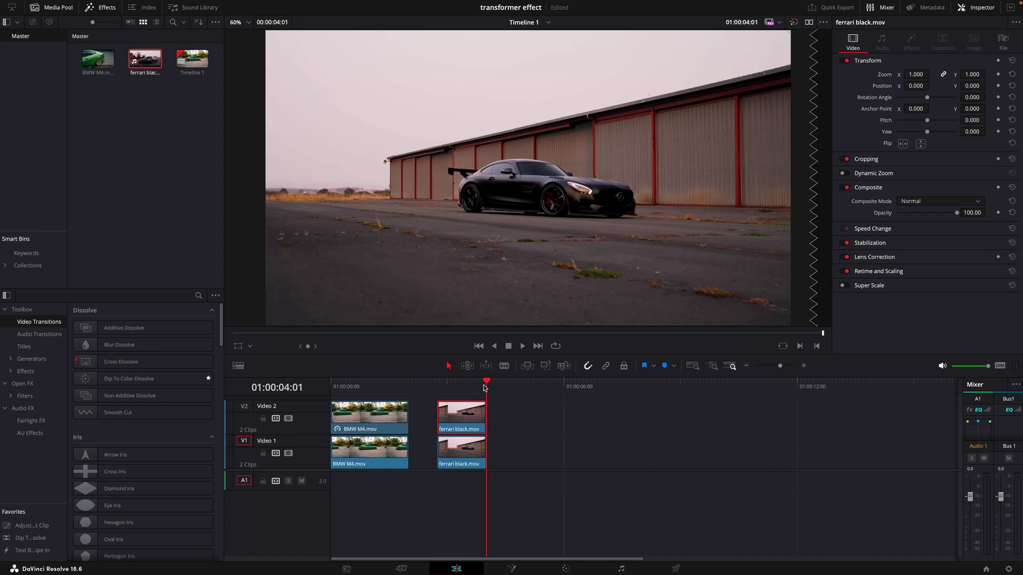
mouse_move(293, 2)
key(Left)
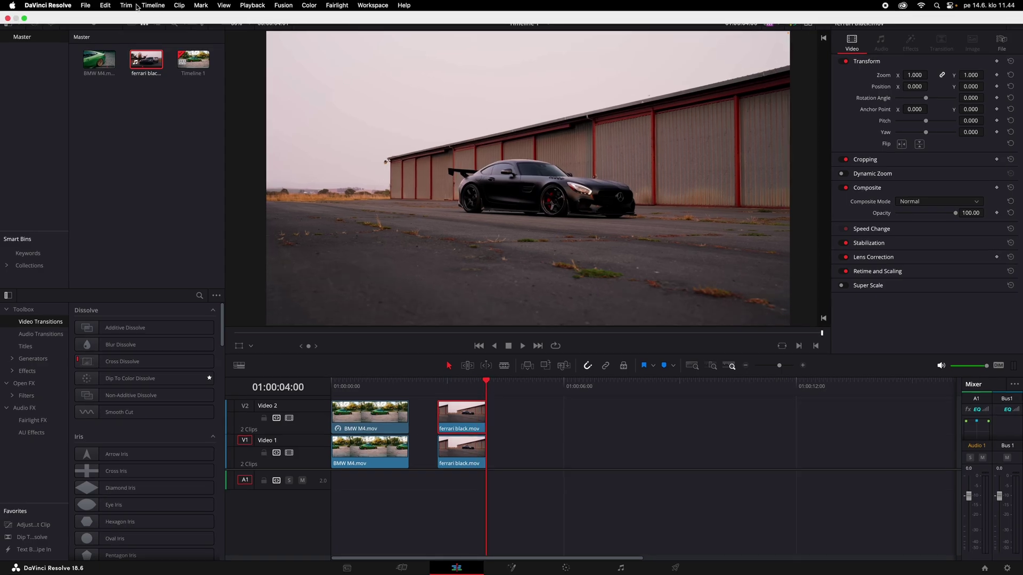
click(187, 8)
click(229, 169)
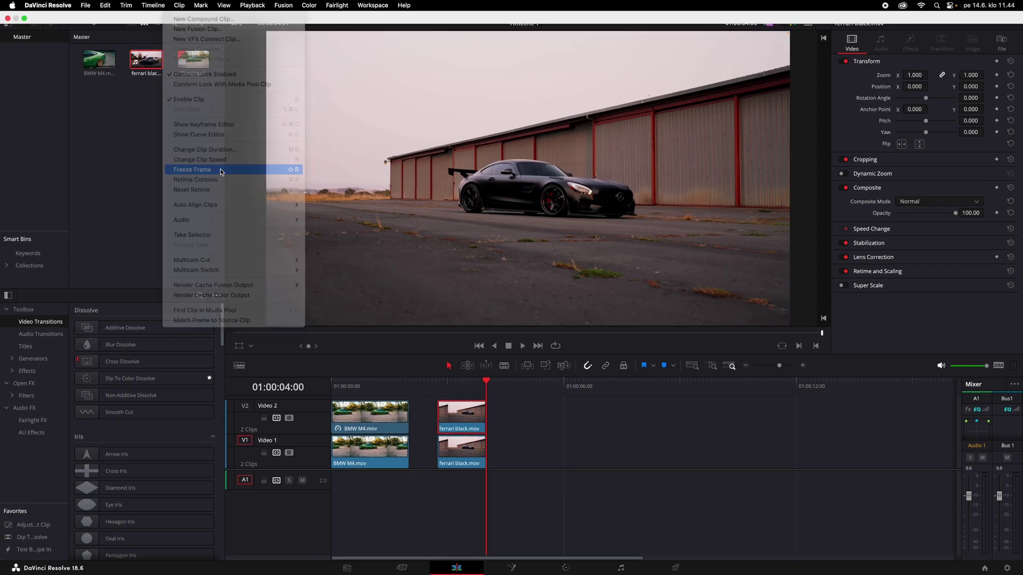
Place the BMW freeze frame on both video tracks between the moving BMW M4.mov clip and the Ferrari clips.
drag(458, 421, 496, 424)
drag(461, 449, 498, 452)
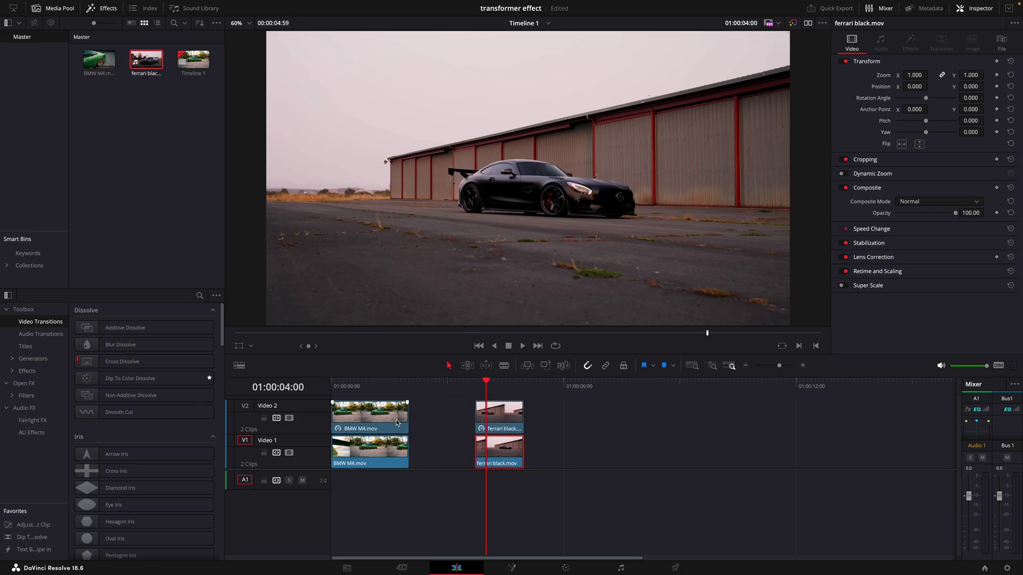
mouse_move(397, 421)
mouse_down()
mouse_move(462, 422)
mouse_move(409, 419)
mouse_up()
drag(417, 382, 435, 445)
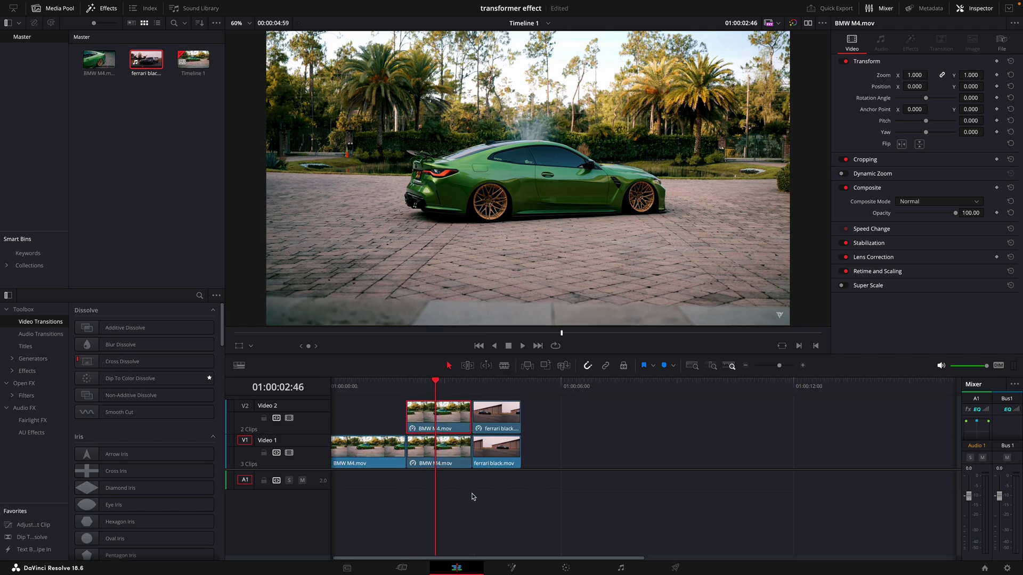
On the Color page, draw a four-point pen window over the empty pavement in front of the BMW and add an alpha output.
click(563, 569)
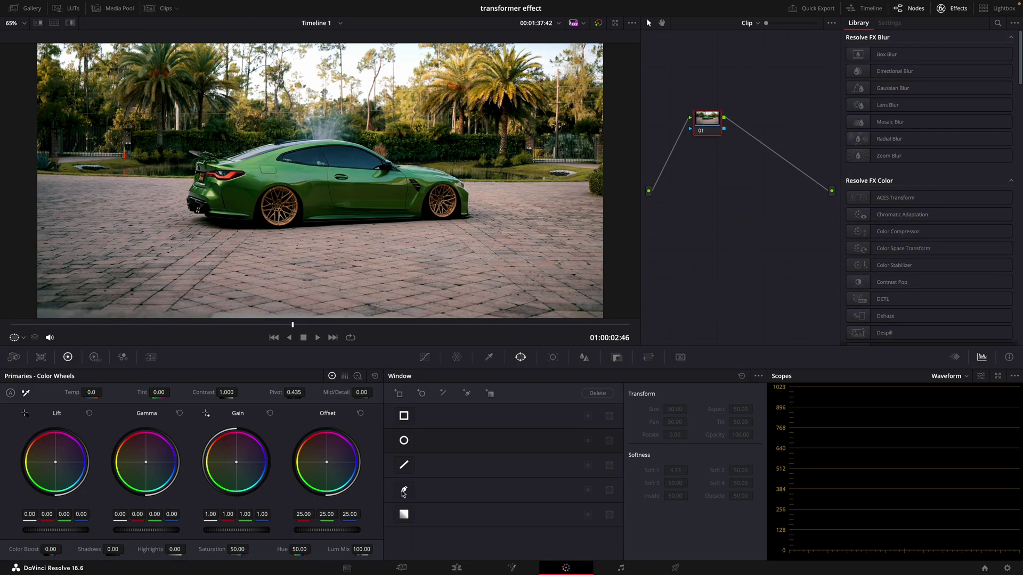
click(403, 491)
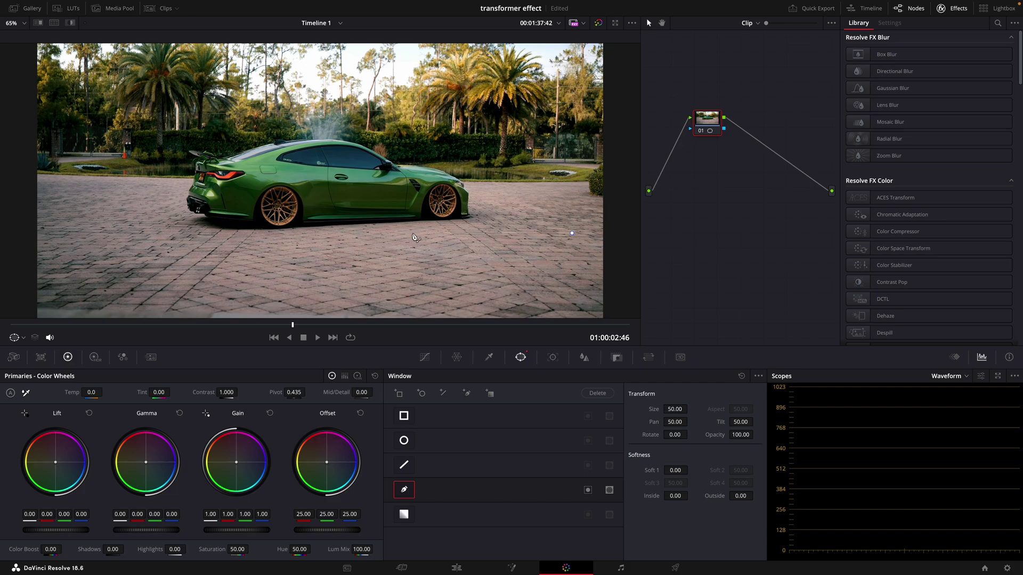
click(407, 233)
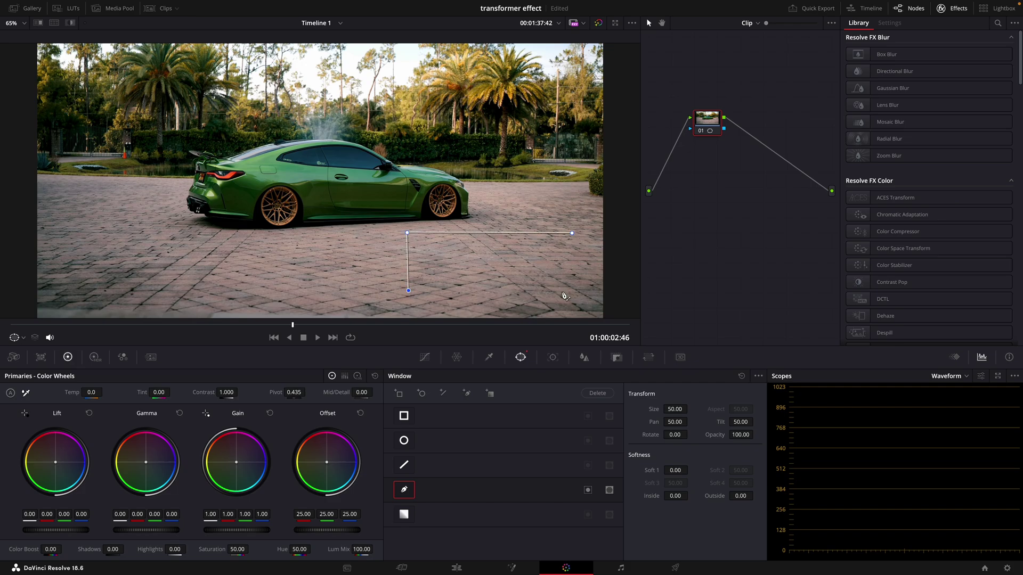
right_click(782, 209)
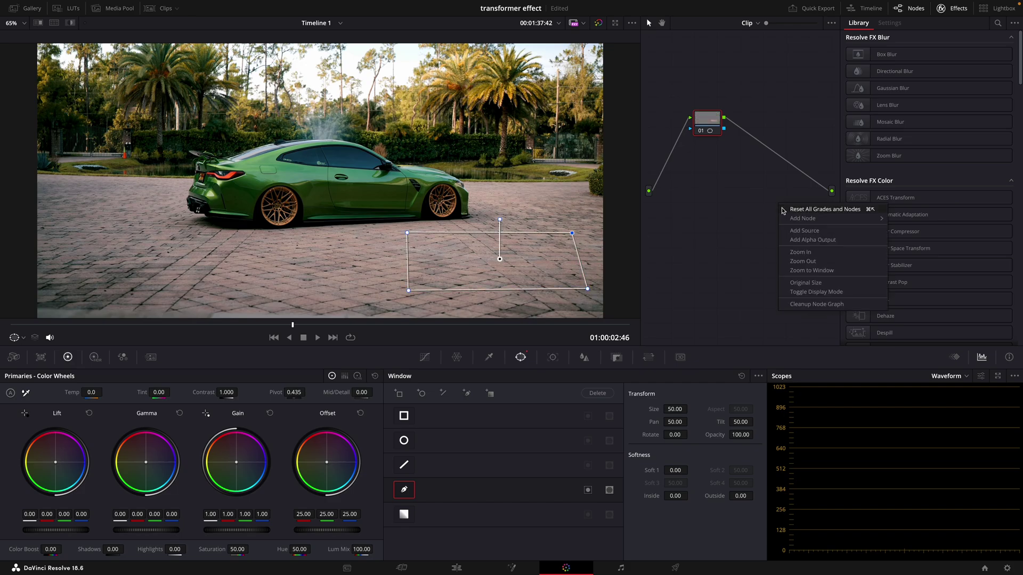
click(805, 240)
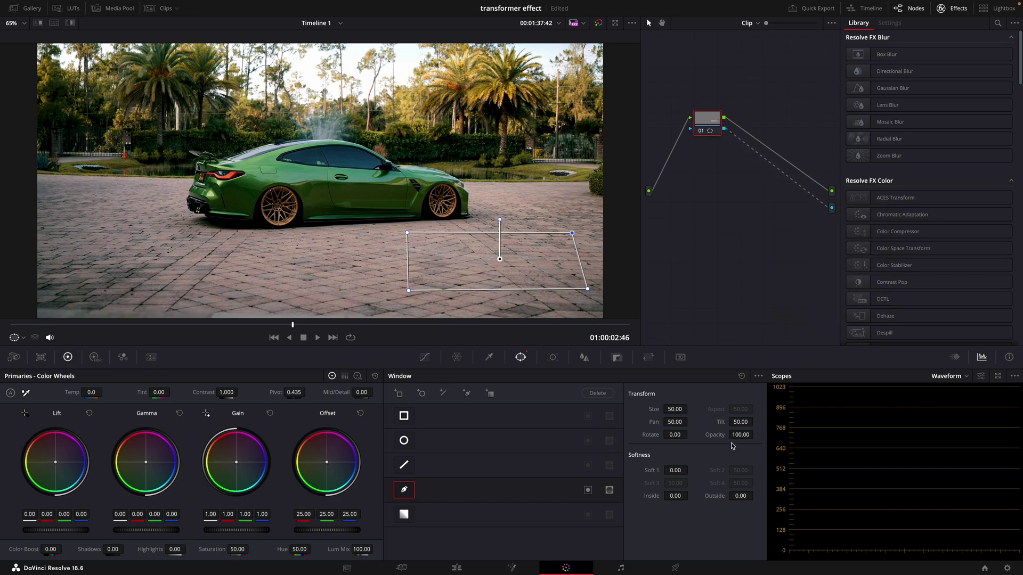
Try covering the car's front with the pavement patch using input sizing pan -289.5 and tilt 343.5, and delete the patched clip.
click(647, 358)
drag(494, 406, 522, 406)
drag(494, 420, 617, 420)
drag(461, 404, 440, 405)
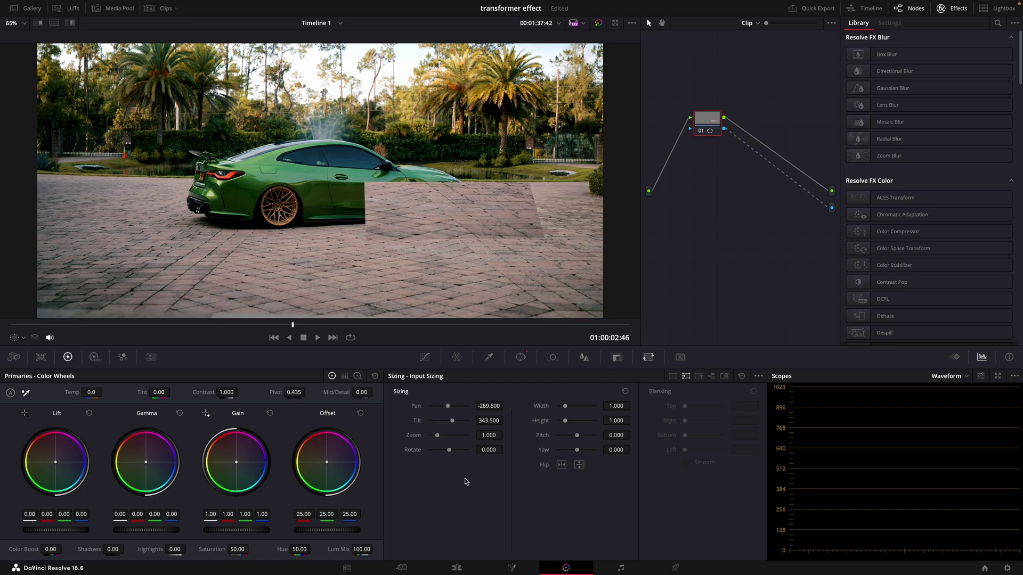
click(472, 564)
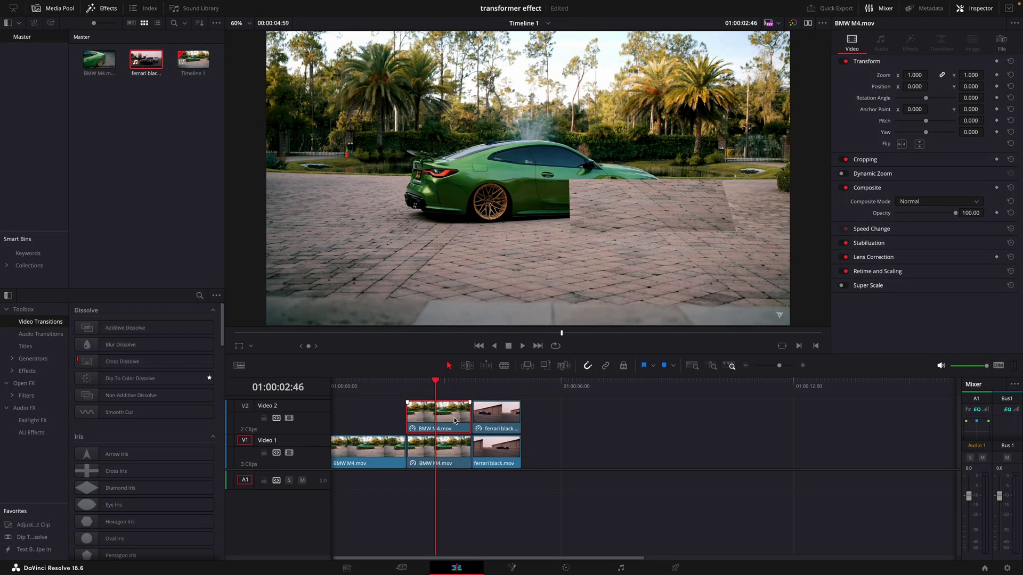
key(Delete)
Import the two background images with the cars removed and move the BMW freeze frame from Video 1 up to Video 2.
click(347, 568)
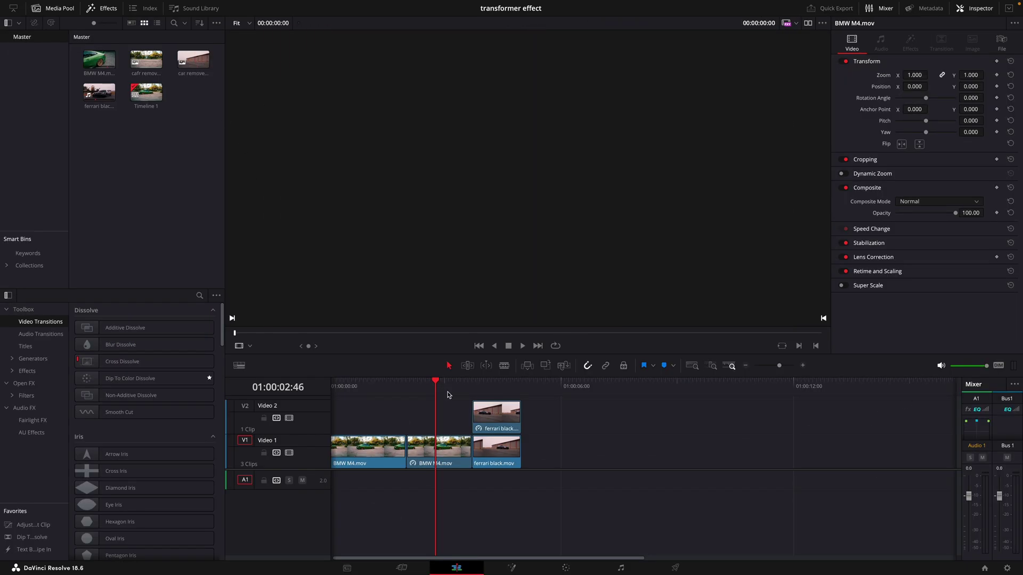
drag(448, 388, 462, 388)
drag(447, 450, 447, 421)
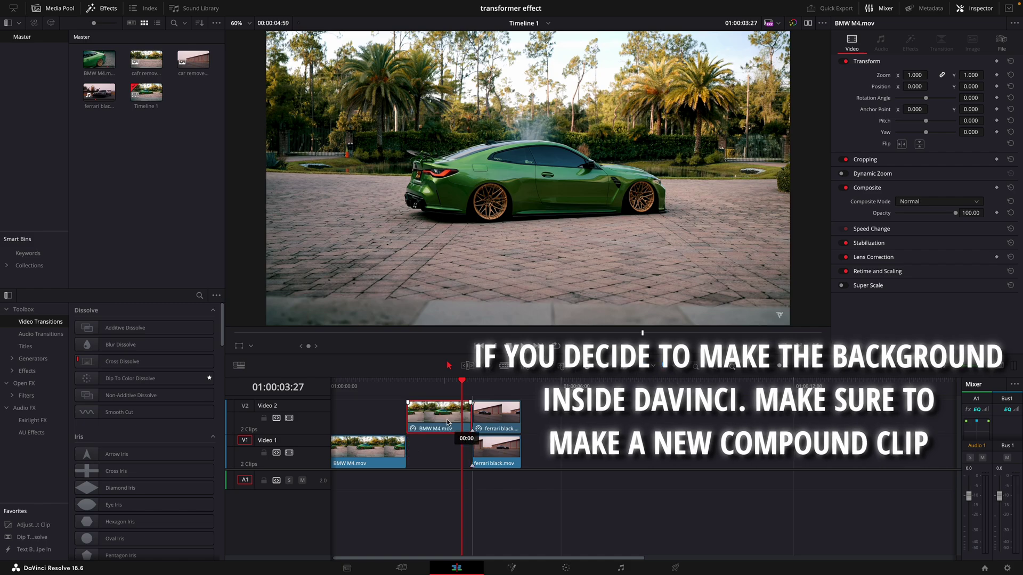
With ferrari black.mov moved aside, lay cafr removed.jpg and car removed.jpg beneath the BMW and Ferrari freeze frames, each trimmed to match.
drag(146, 59, 576, 455)
drag(760, 450, 604, 451)
drag(589, 454, 822, 454)
click(502, 460)
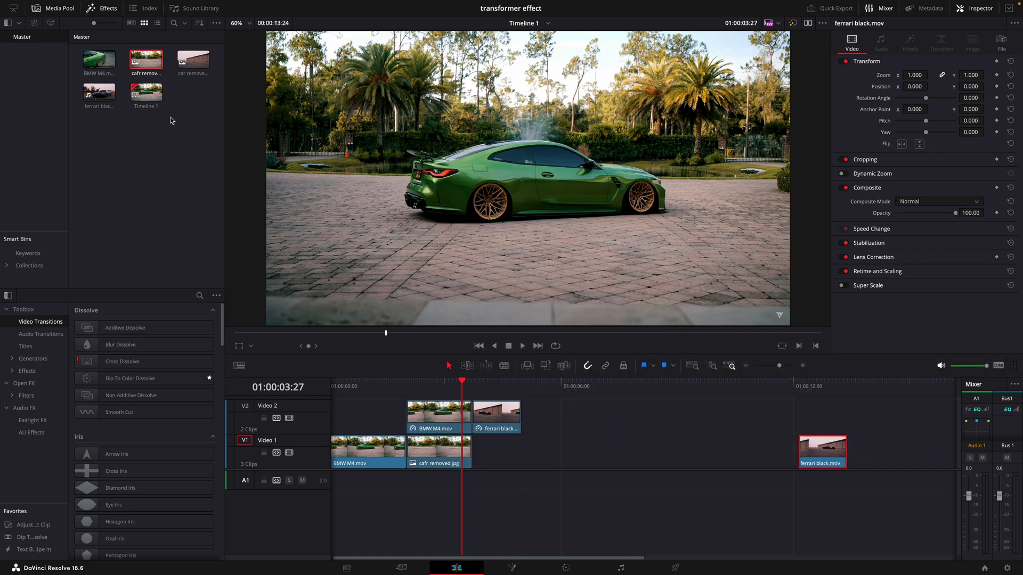
drag(193, 59, 481, 467)
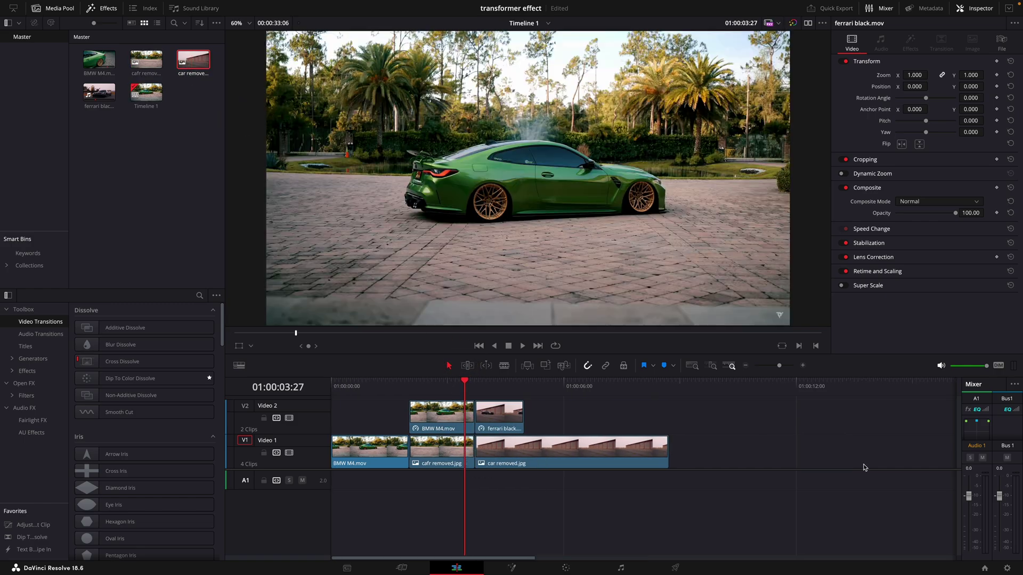
click(672, 455)
drag(671, 447, 524, 449)
Check the backgrounds with Video 2 disabled, and move ferrari black.mov back directly after car removed.jpg on Video 1.
click(289, 418)
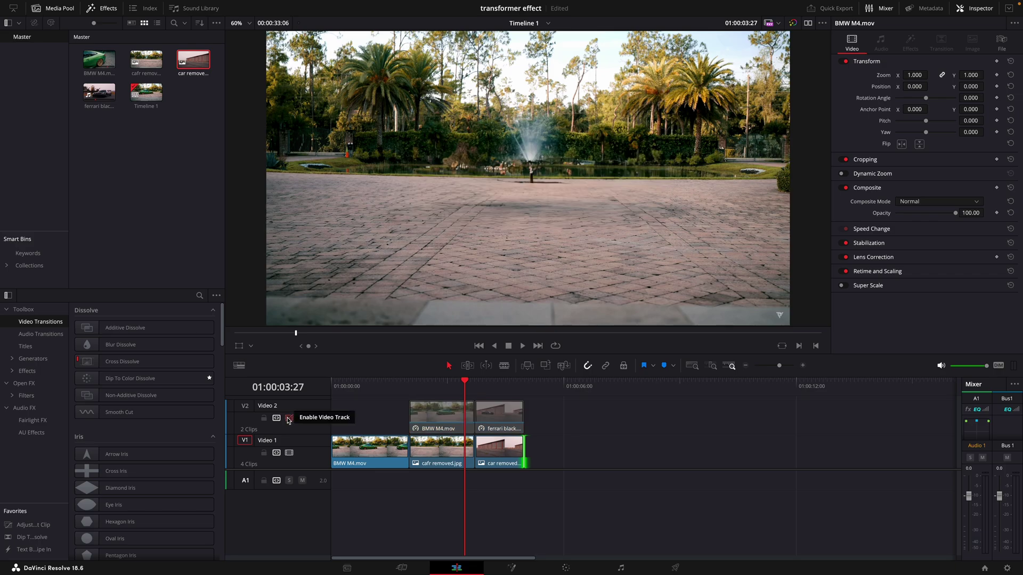
drag(451, 382, 506, 389)
click(744, 365)
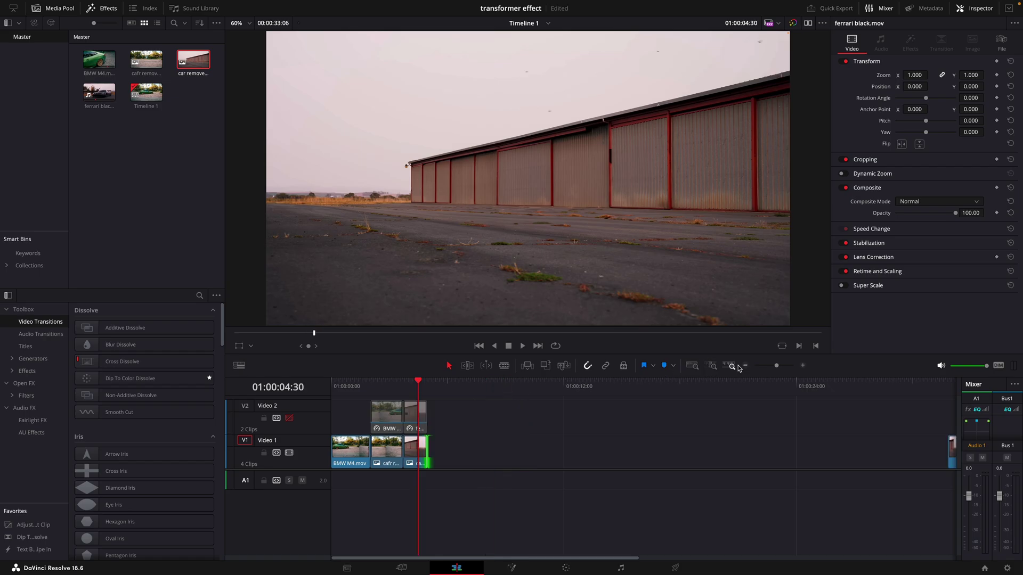
drag(957, 451, 416, 452)
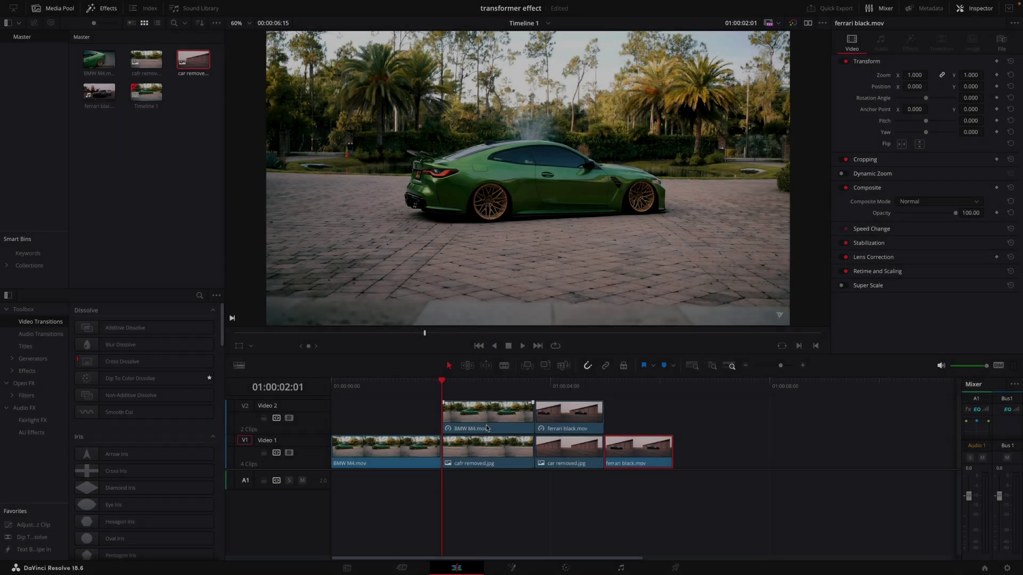
Open the BMW freeze frame on the Color page and draw a curved pen window around the car's front wheel.
click(485, 425)
scroll(485, 425, right, 1)
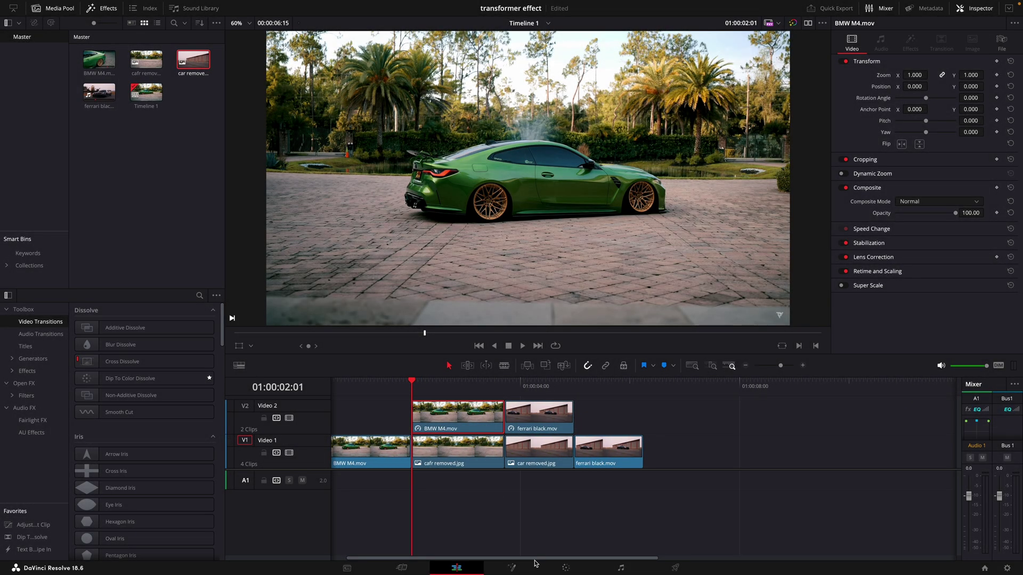
click(565, 567)
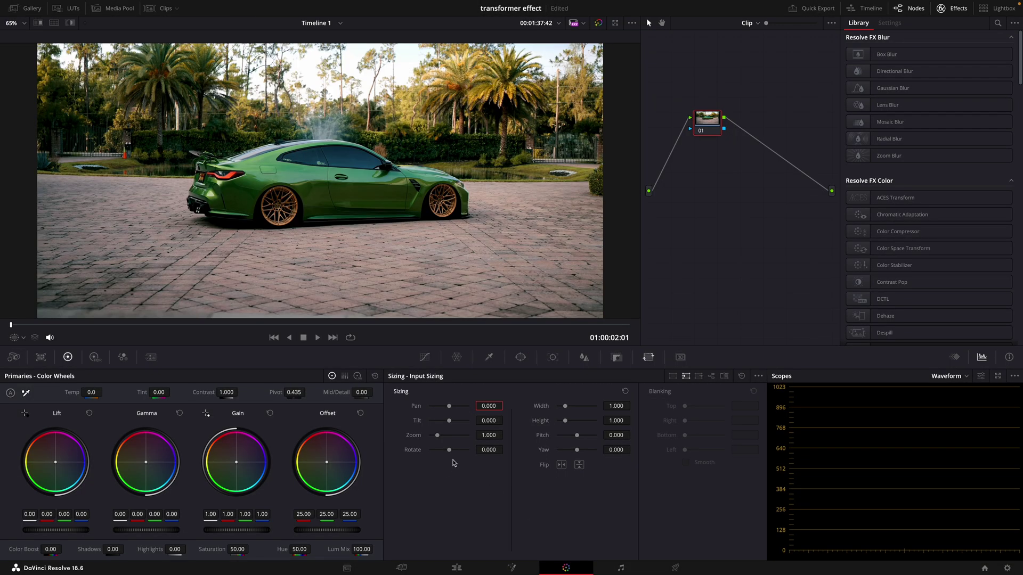
click(520, 357)
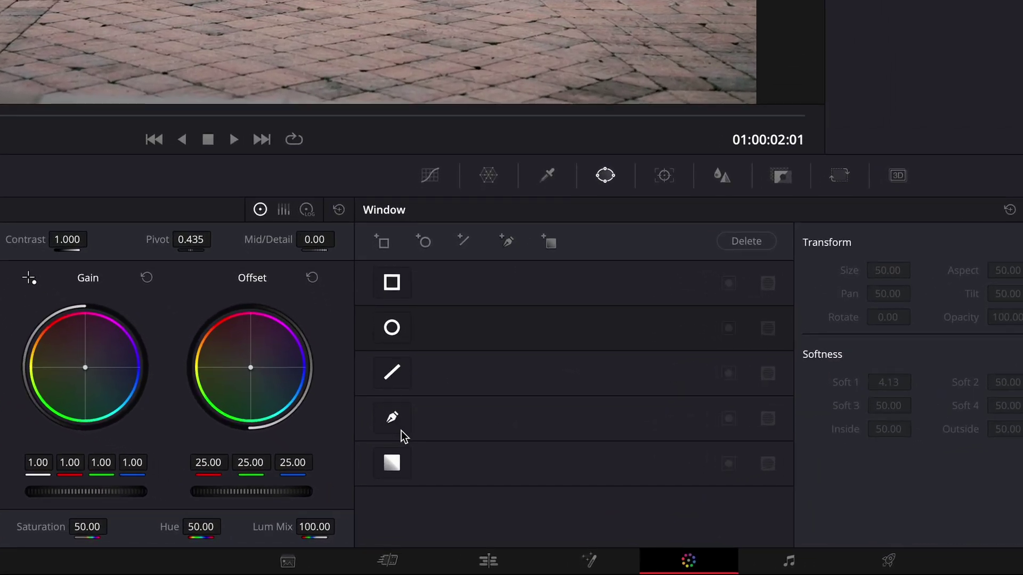
click(402, 421)
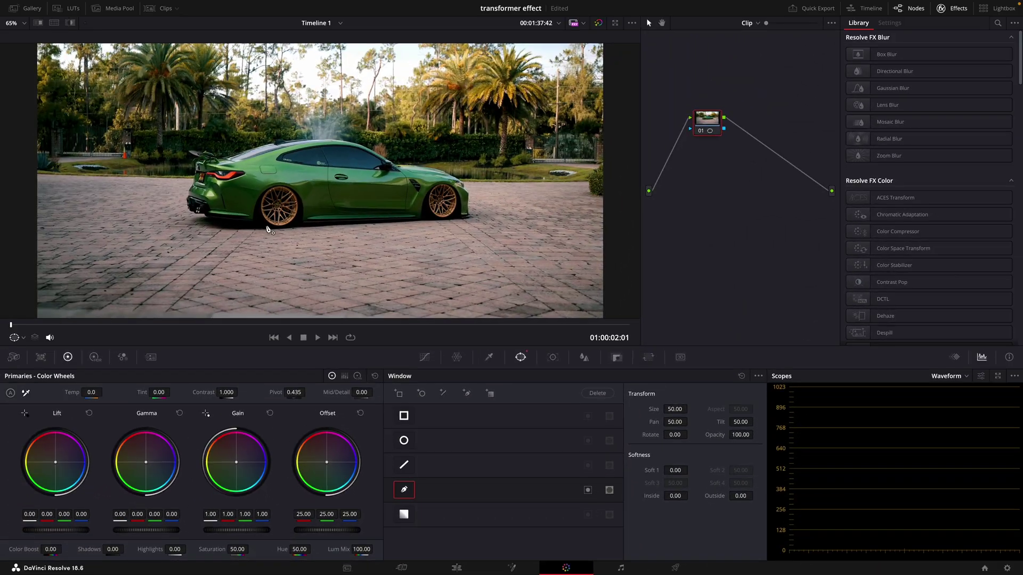
scroll(371, 172, up, 1)
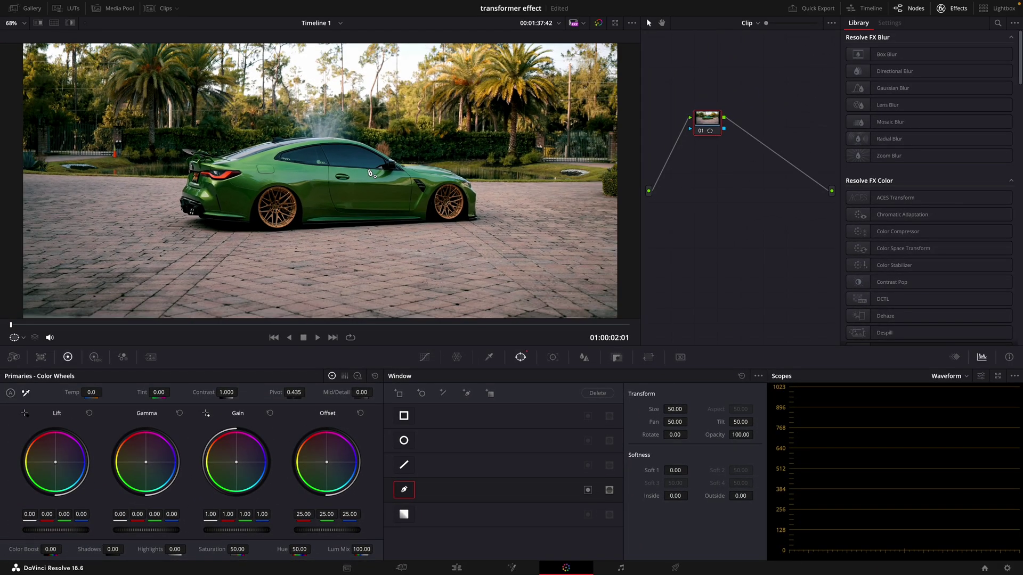
scroll(381, 208, up, 3)
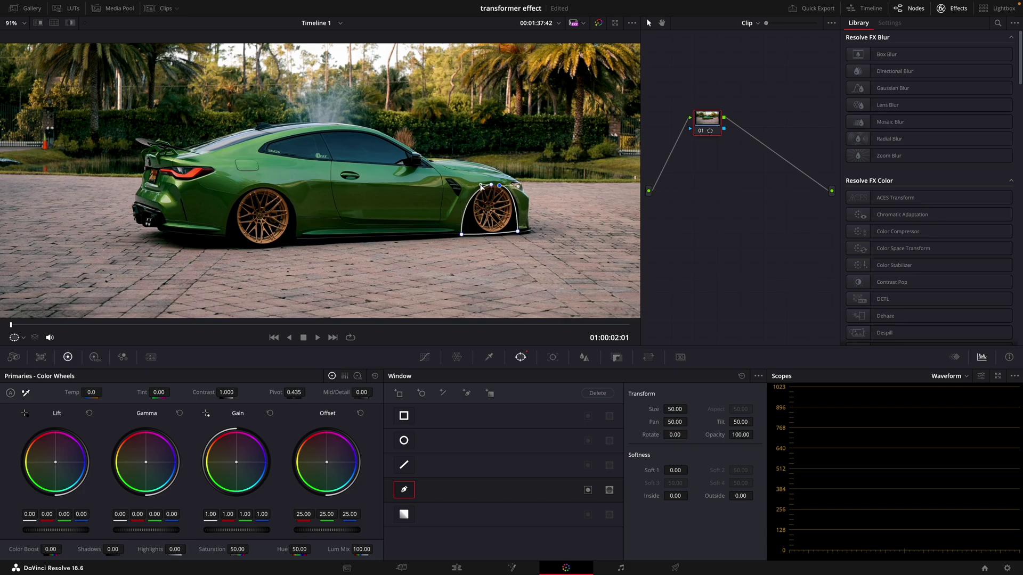
click(490, 185)
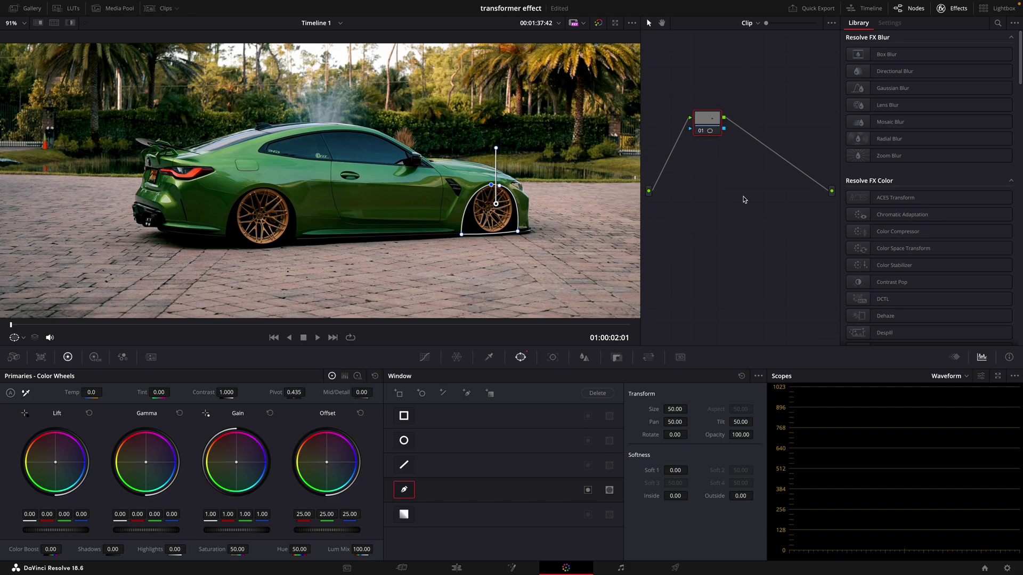
Add an alpha output, connect the wheel mask node's alpha to it, and return to the Edit page.
right_click(803, 179)
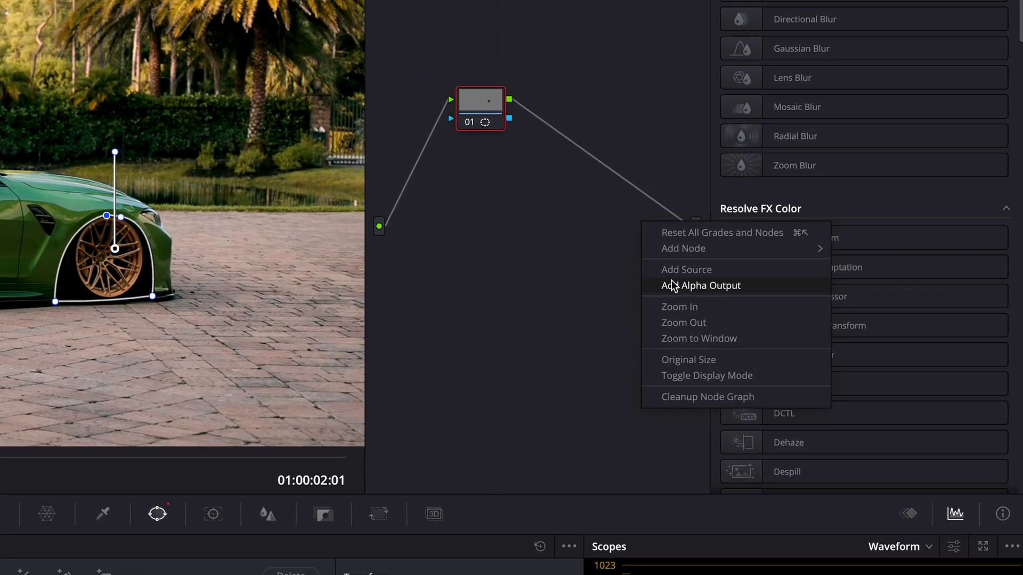
click(815, 221)
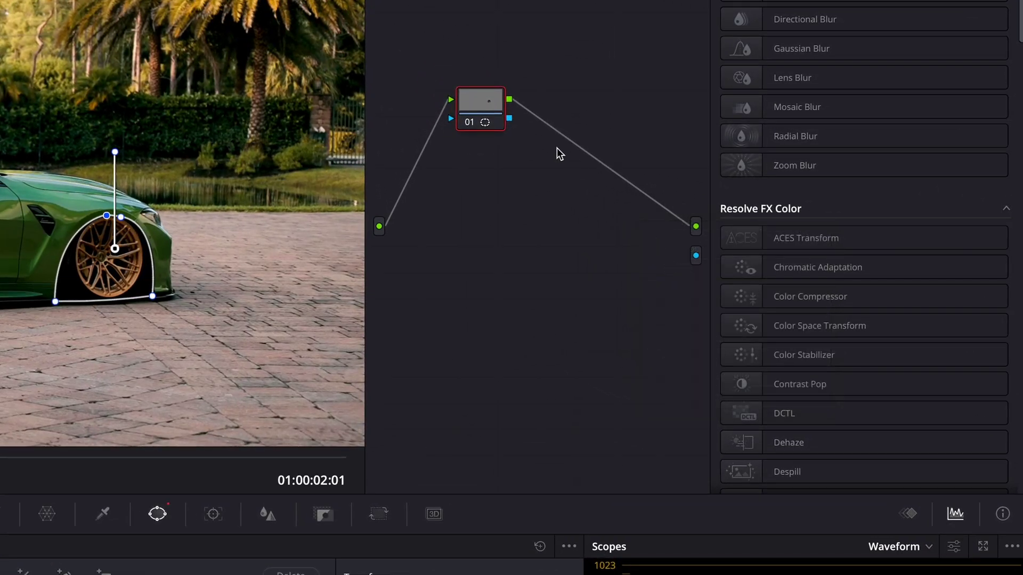
drag(560, 166, 696, 256)
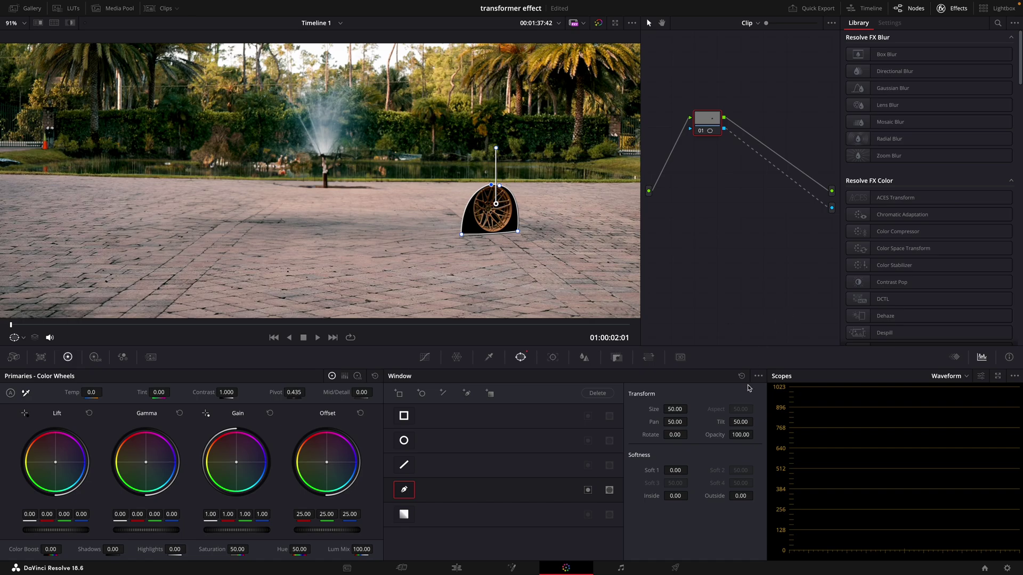
click(457, 567)
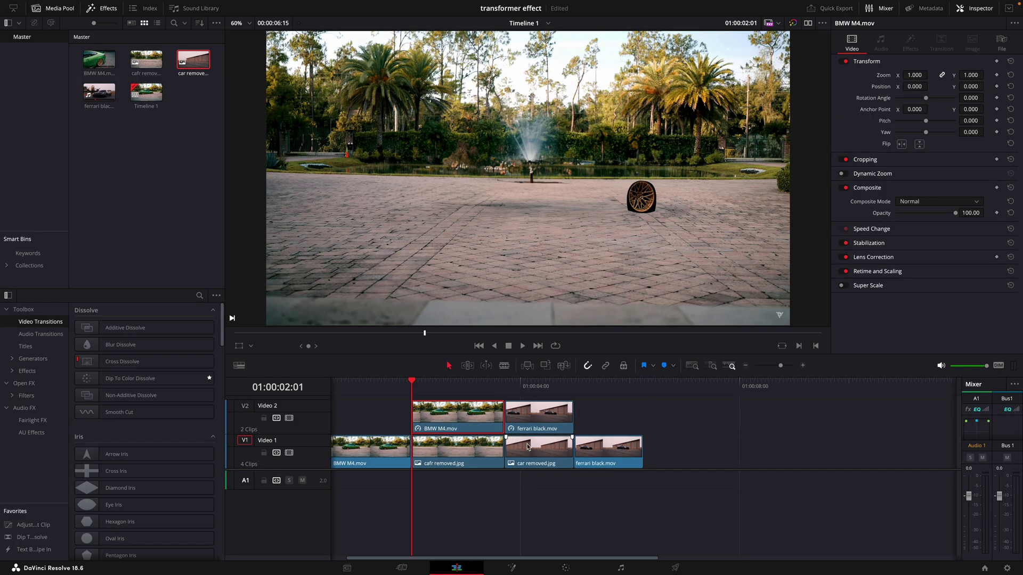
Duplicate the masked BMW freeze frame onto Video 3, open it on the Color page and replace its wheel window with a new pen window.
drag(467, 432, 467, 411)
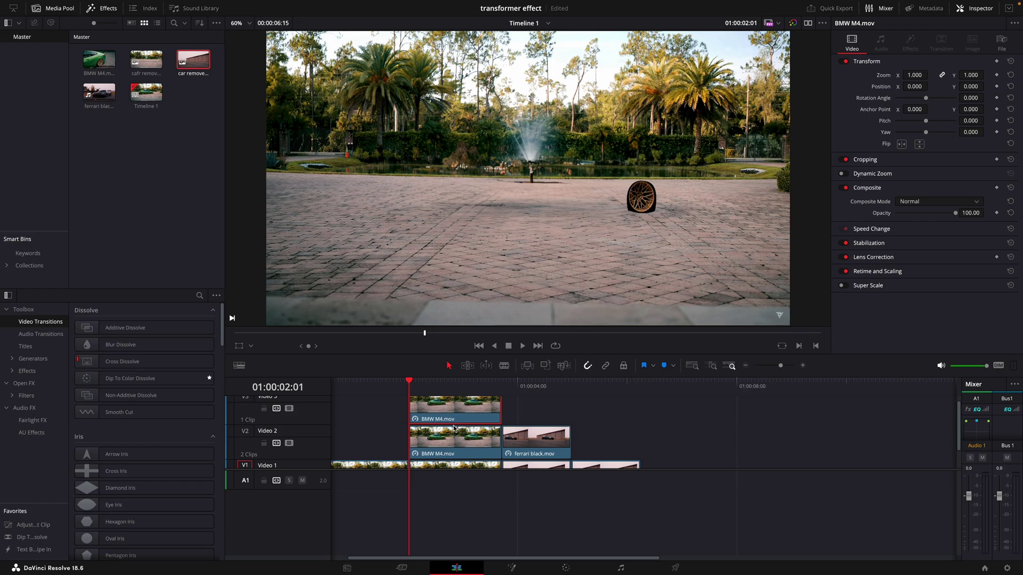
click(416, 389)
click(566, 568)
click(403, 489)
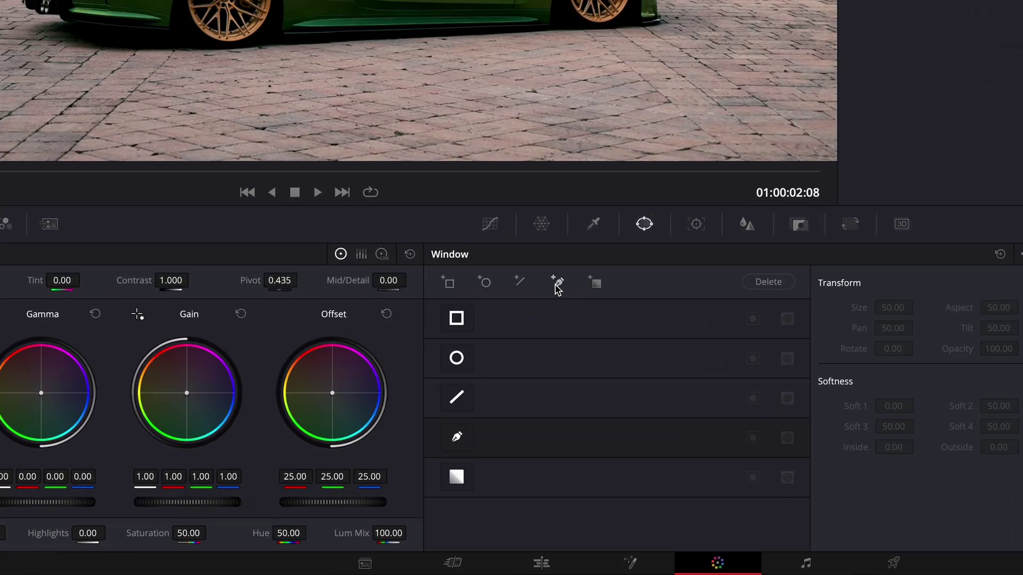
click(454, 437)
click(454, 436)
click(559, 284)
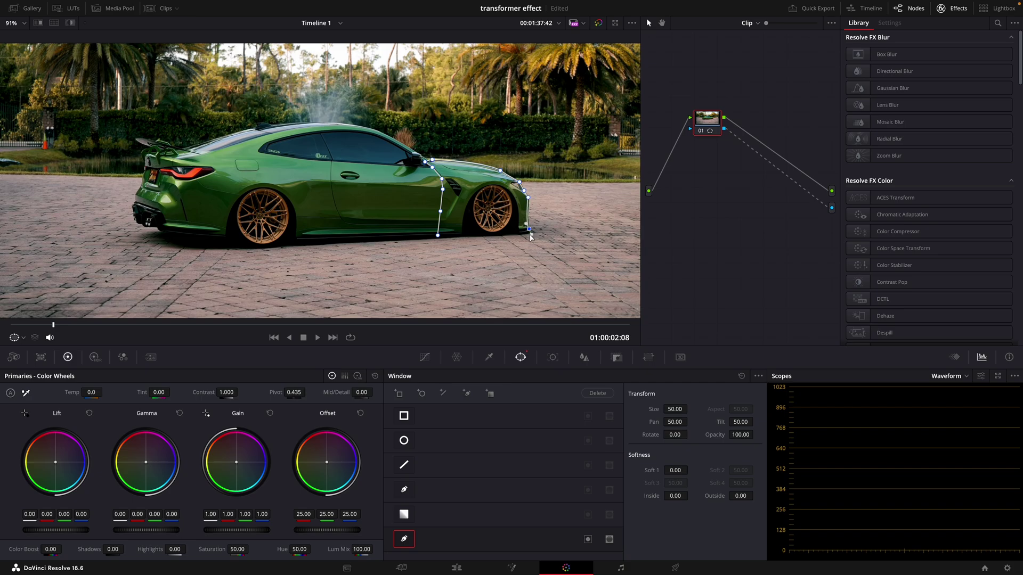
Outline the car's front fender with the pen window, following the wheel arch, and refine its points around the arch.
scroll(531, 237, down, 1)
scroll(456, 223, down, 1)
click(447, 230)
click(427, 230)
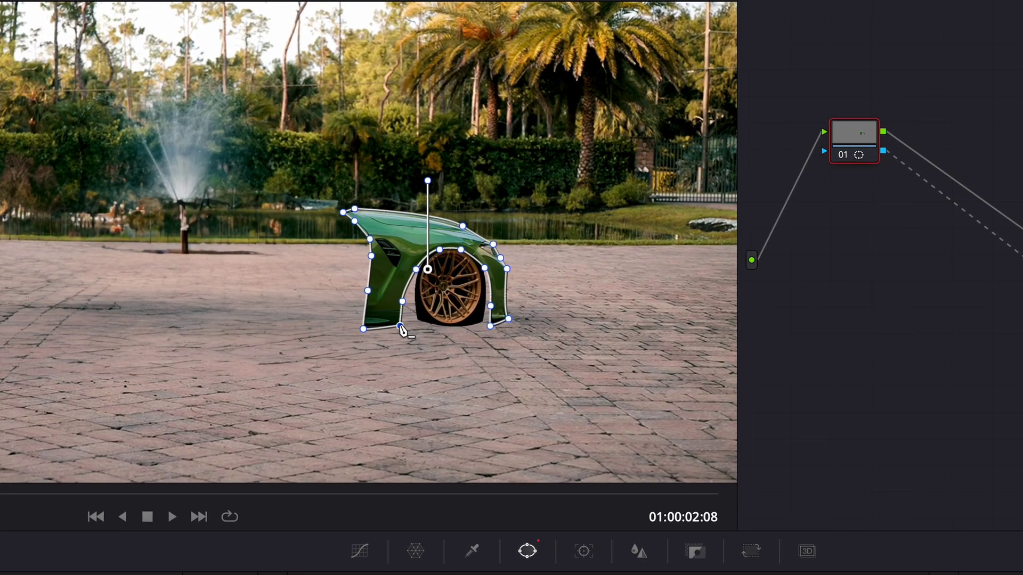
scroll(463, 297, up, 3)
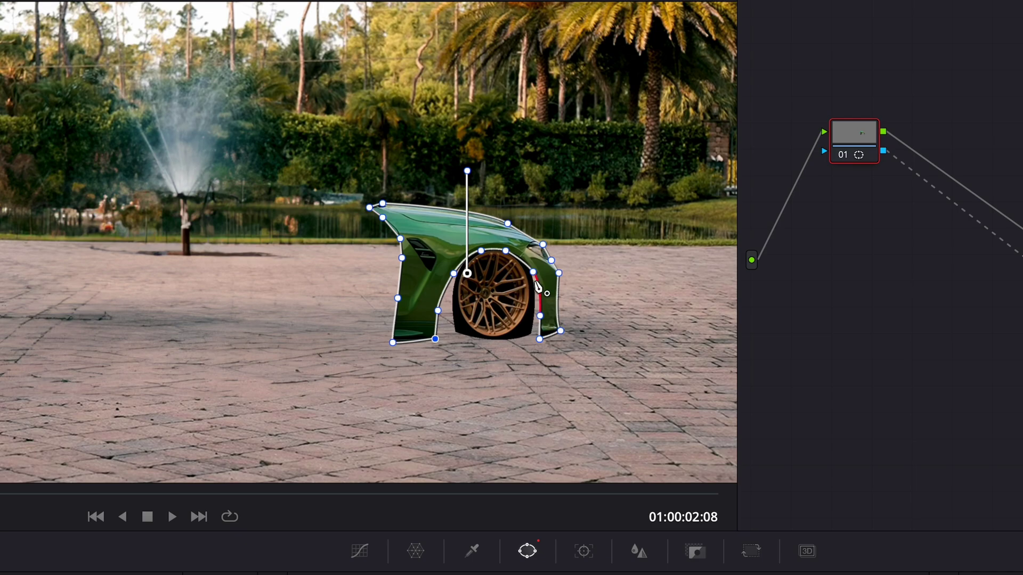
scroll(501, 293, down, 5)
scroll(477, 304, up, 6)
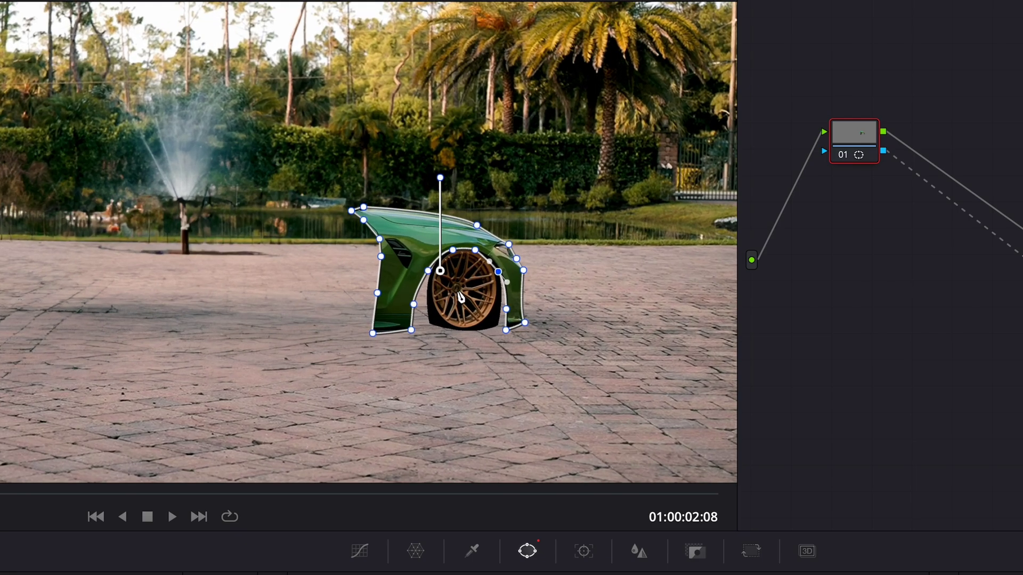
drag(555, 323, 547, 342)
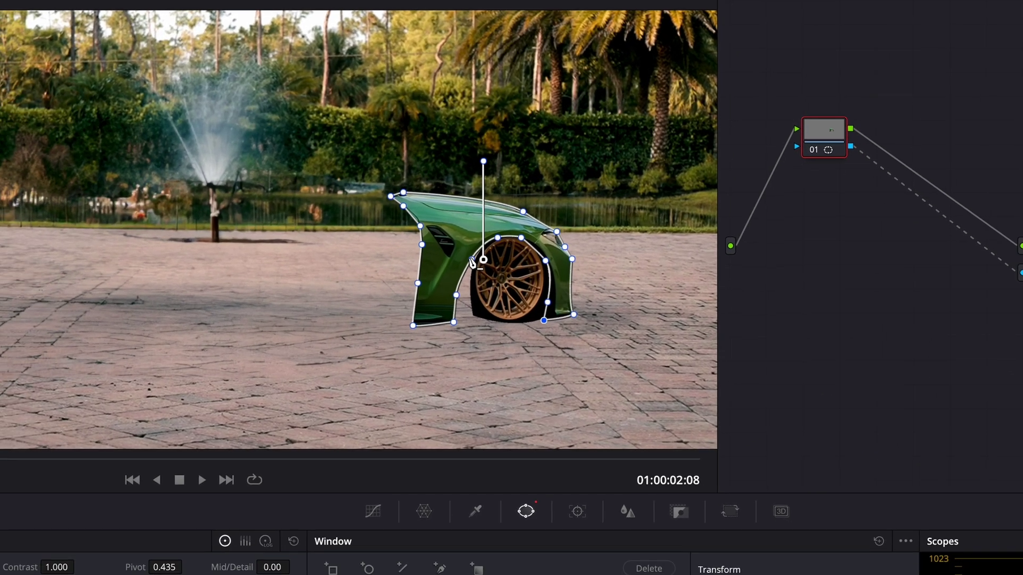
drag(467, 274, 475, 281)
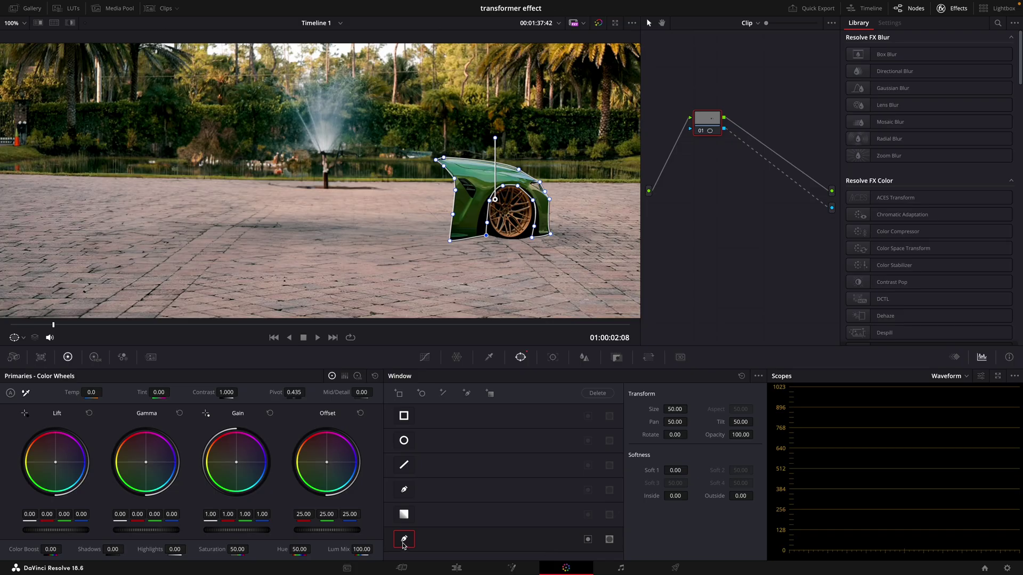
Add another pen window and trace the car's door panel from below the side windows down along the front fender's rear edge.
click(466, 393)
click(253, 148)
click(253, 148)
click(466, 393)
click(253, 149)
click(330, 159)
click(444, 165)
click(450, 240)
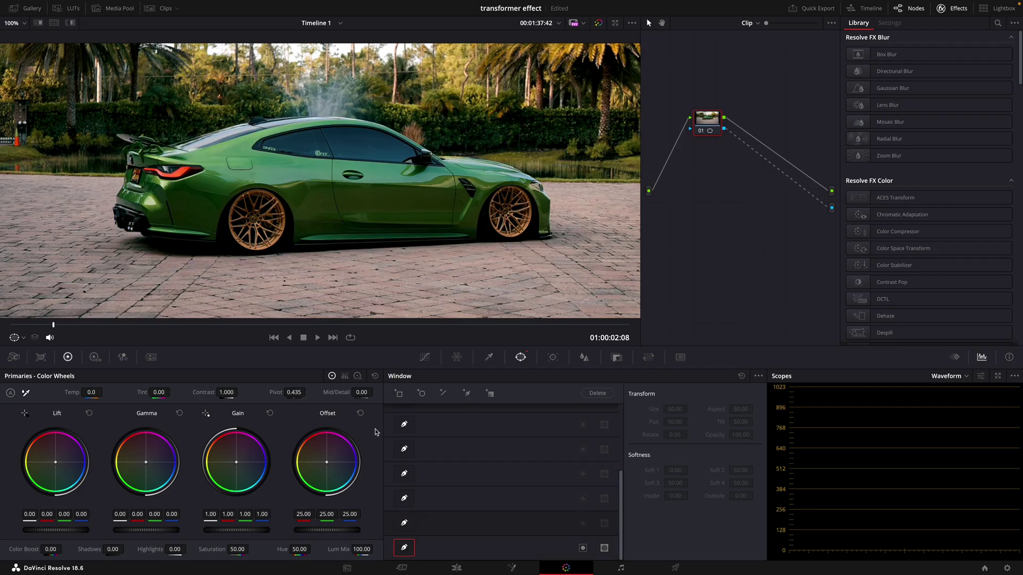
Draw a closed pen window around the car's rear spoiler and roof line, down to the base of the windshield pillar.
click(128, 151)
click(150, 156)
click(183, 159)
click(225, 158)
click(251, 150)
click(261, 140)
click(314, 121)
click(362, 124)
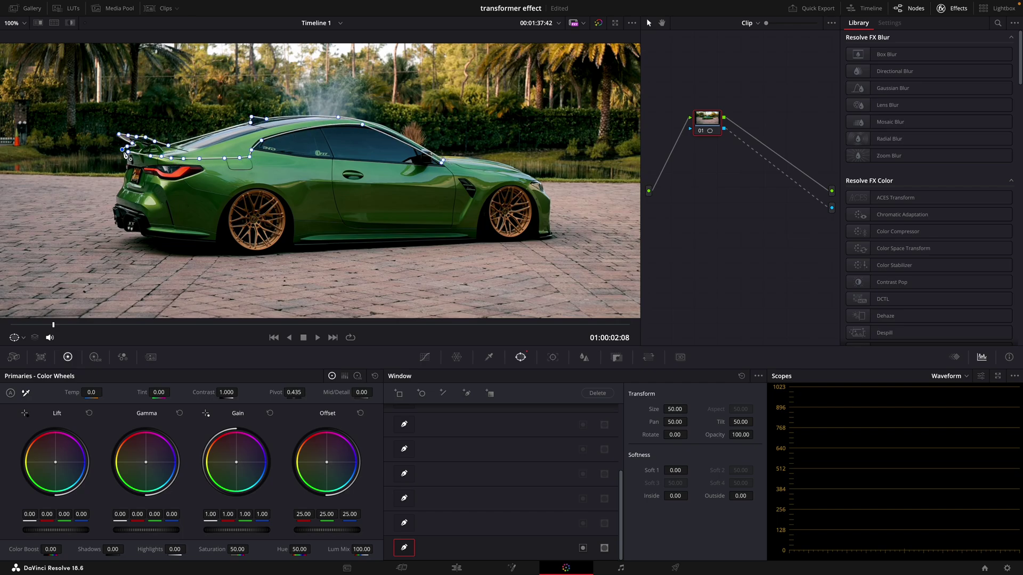
click(128, 153)
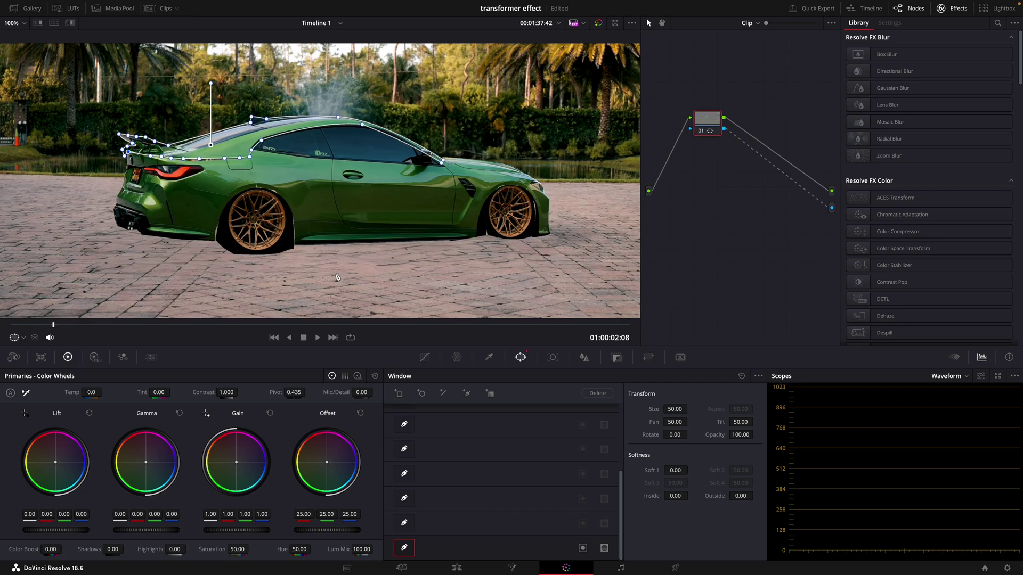
Return to the Edit page and turn the masked BMW layers on Video 8 and Video 7 into separate compound clips.
click(457, 569)
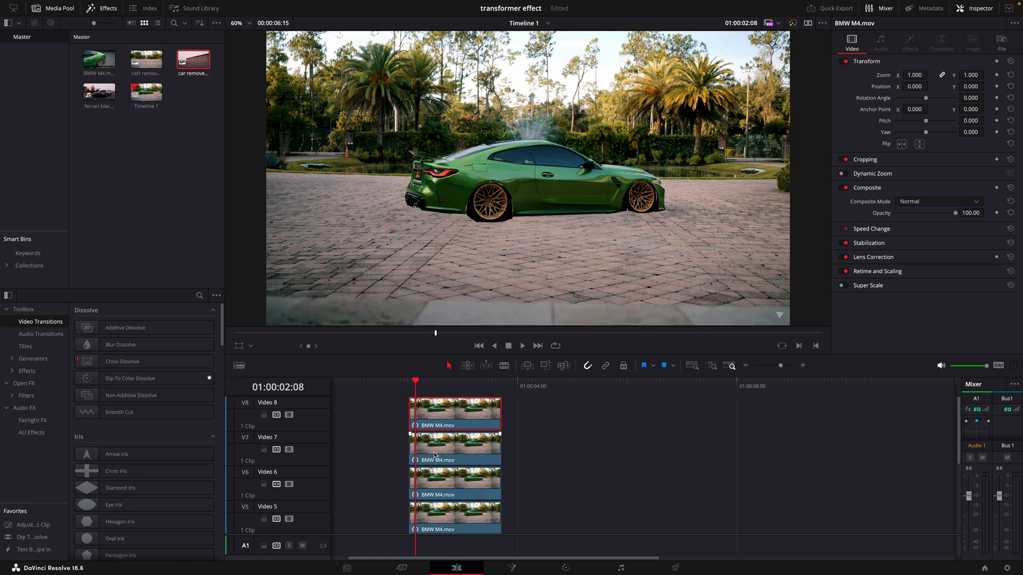
scroll(440, 403, down, 5)
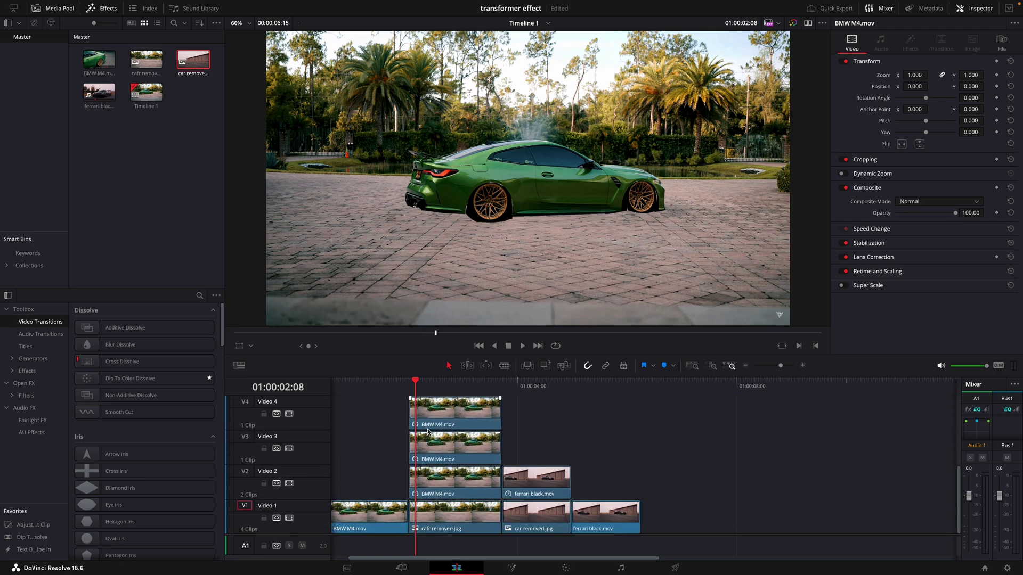
scroll(476, 465, up, 5)
right_click(449, 415)
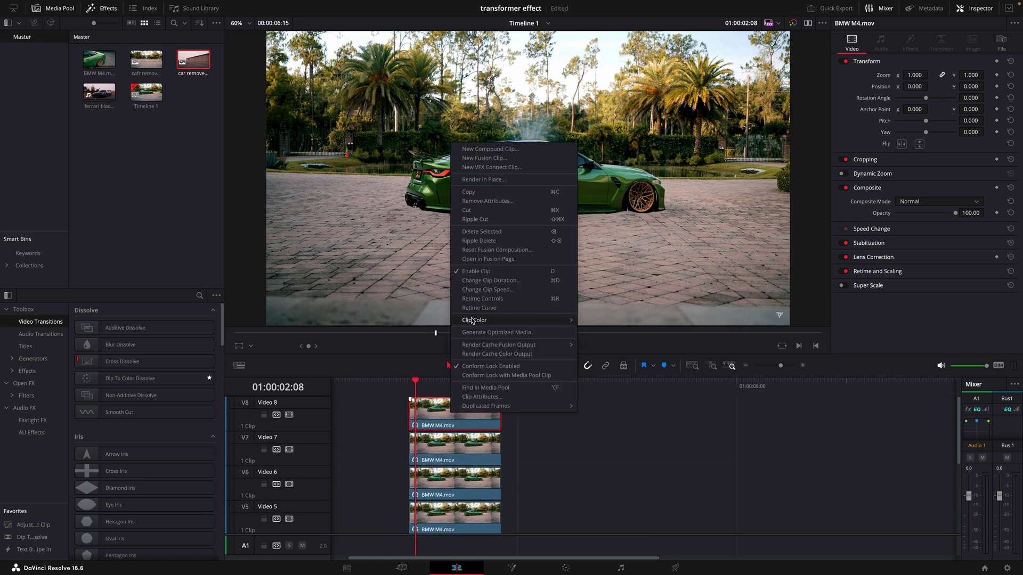
click(503, 148)
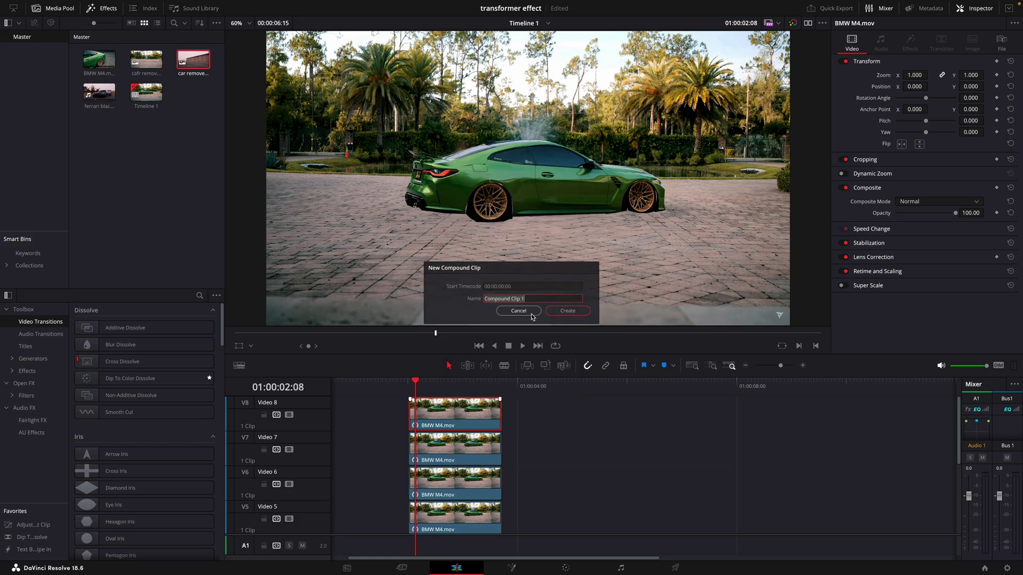
click(565, 311)
right_click(477, 448)
click(528, 184)
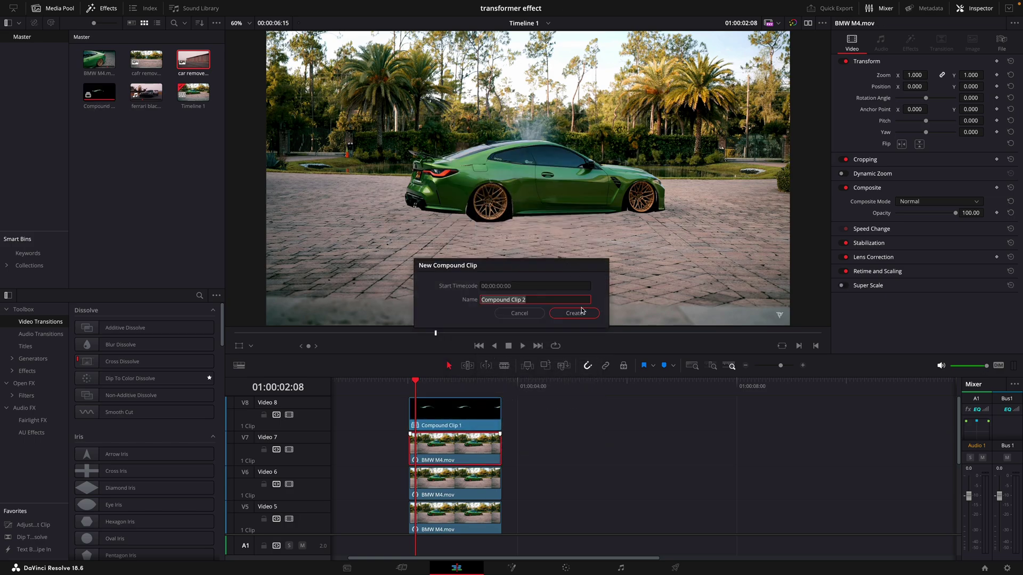
click(579, 312)
Turn the masked BMW layers on Video 6 and Video 5 into separate compound clips with default names.
right_click(462, 482)
click(519, 220)
click(574, 314)
right_click(484, 520)
click(525, 256)
click(574, 314)
Turn the masked BMW layers on Video 4, Video 3 and Video 2 into separate compound clips.
scroll(474, 469, down, 3)
right_click(456, 465)
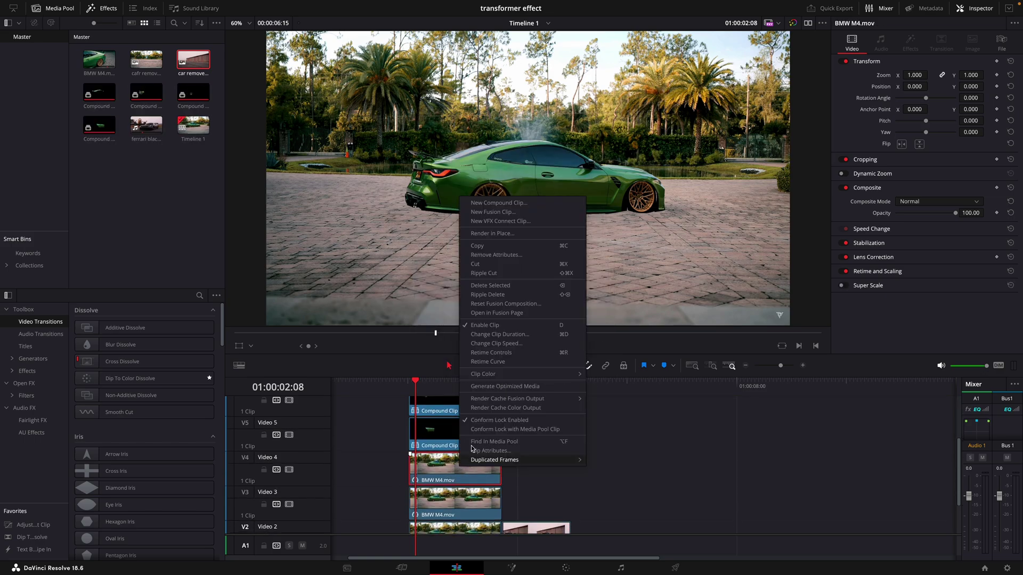
click(514, 203)
click(574, 313)
right_click(459, 489)
click(519, 226)
click(574, 313)
click(495, 206)
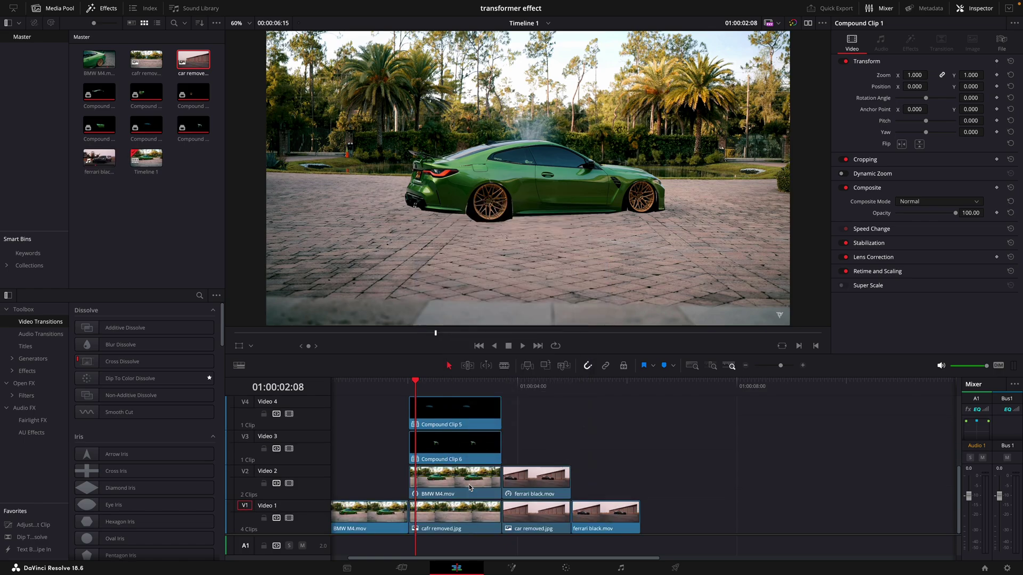
click(579, 312)
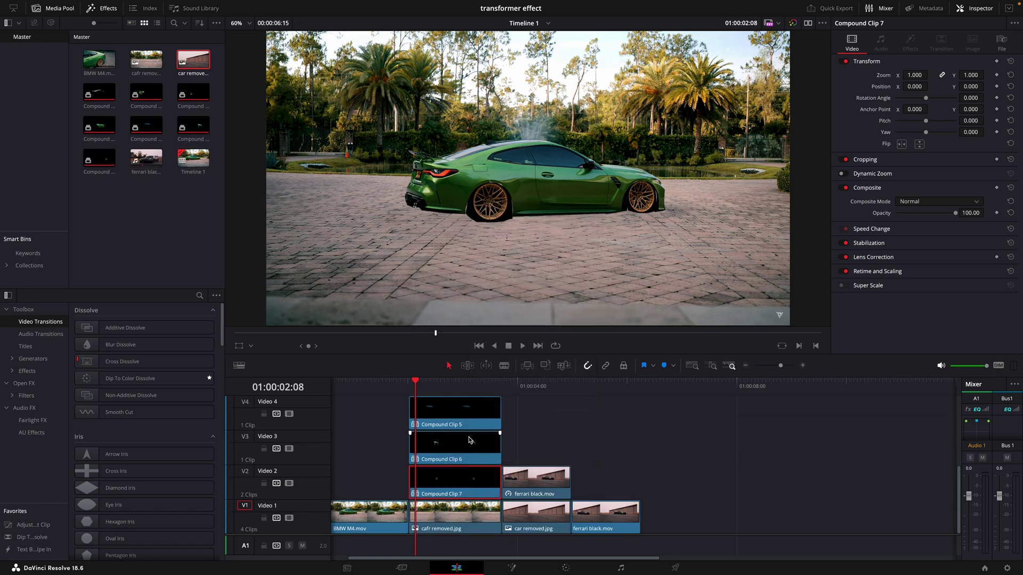
Play through the stacked car parts and trim the roof compound clip on Video 8 to end at 01:00:02:49.
scroll(469, 440, up, 4)
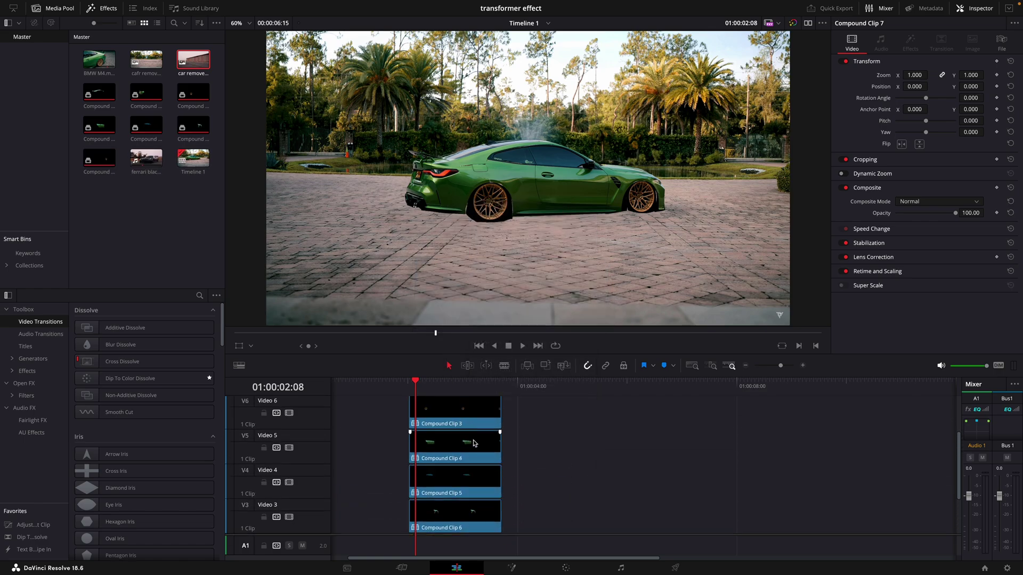
click(408, 389)
key(space)
key(space)
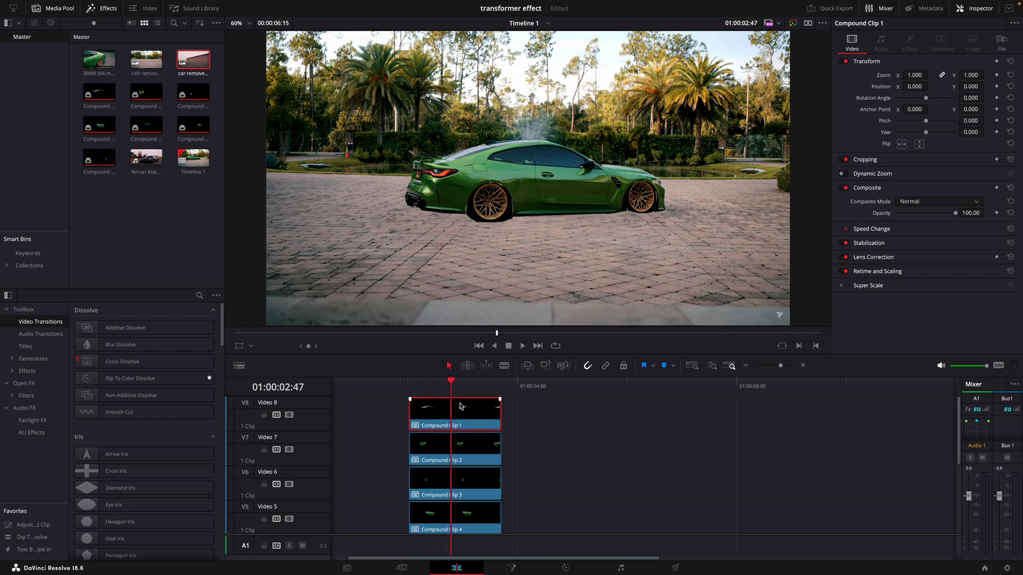
click(441, 390)
key(Right)
key(Right)
key(Right)
key(Right)
key(Right)
key(Right)
key(Right)
key(Right)
key(Right)
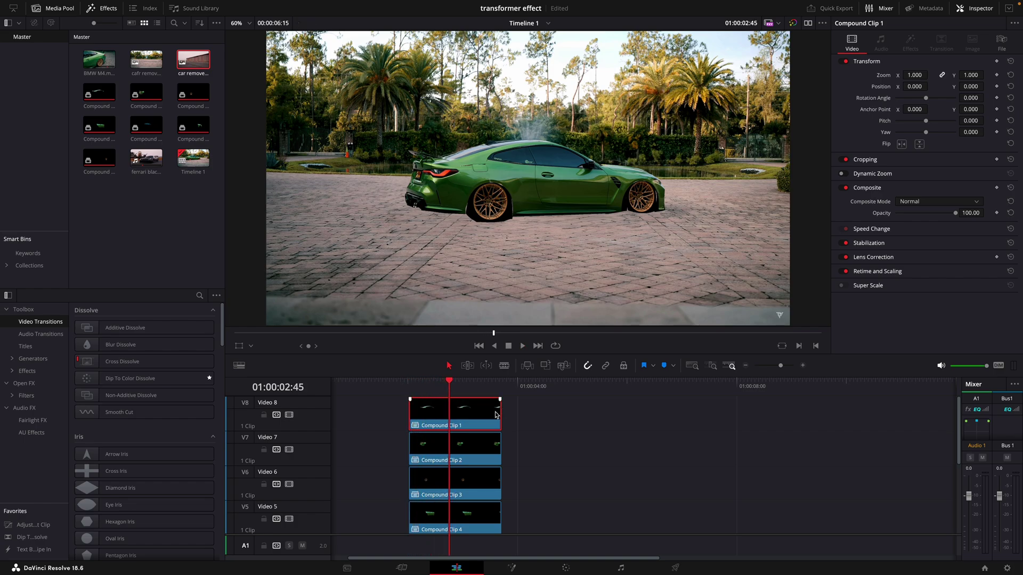
key(Right)
key(Right)
key(Right)
key(Right)
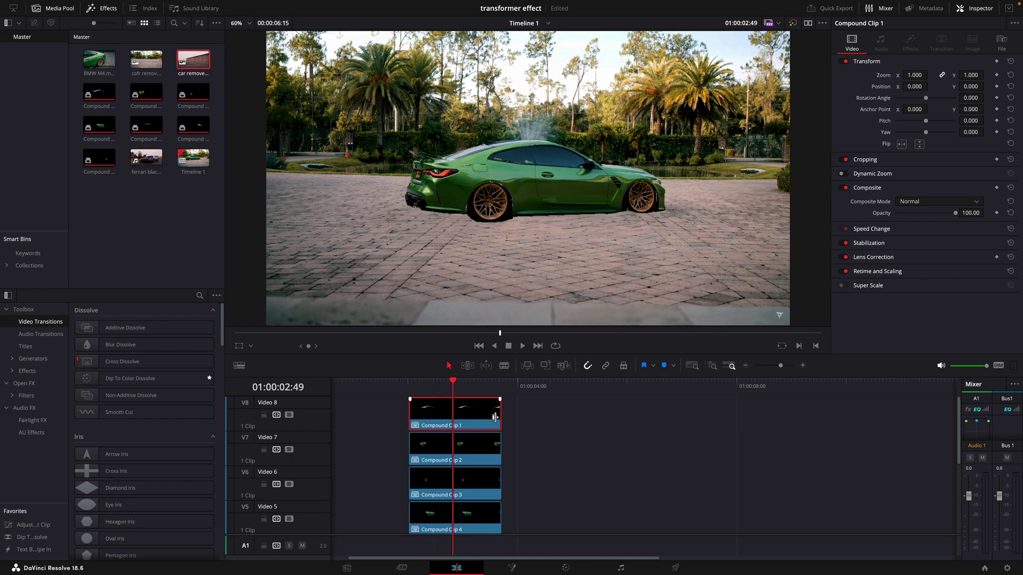
drag(502, 417, 455, 419)
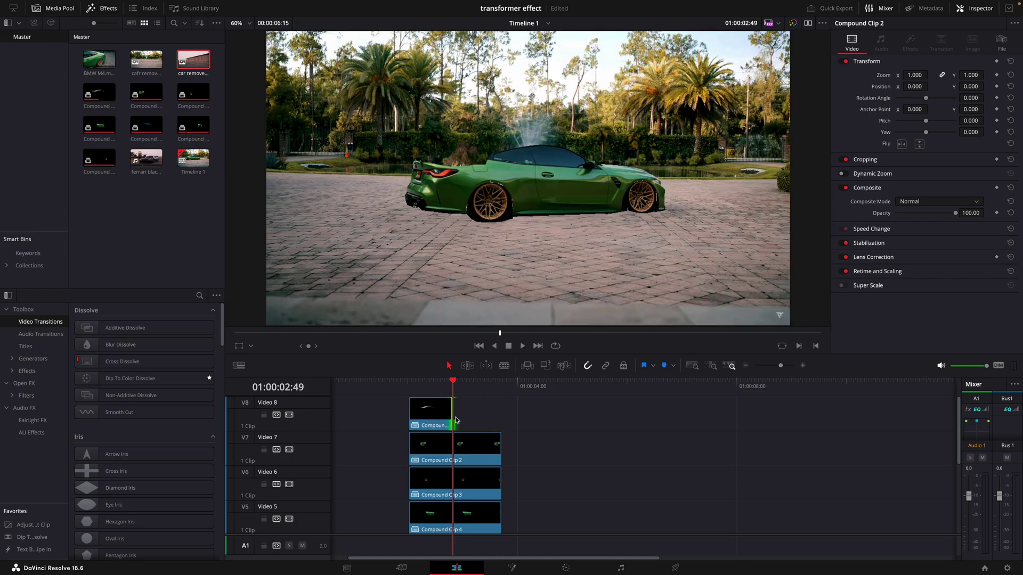
Set the ends of the compound clips on Video 8, Video 7 and Video 6 to 01:00:02:57.
click(491, 438)
key(space)
key(space)
drag(500, 443, 460, 446)
drag(454, 421, 460, 421)
drag(499, 471, 460, 474)
Trim the BMW layers on the lower video tracks to end at 01:00:02:57 and move the Ferrari clips earlier to close the gap.
scroll(469, 474, down, 3)
drag(500, 438, 459, 436)
drag(499, 472, 460, 471)
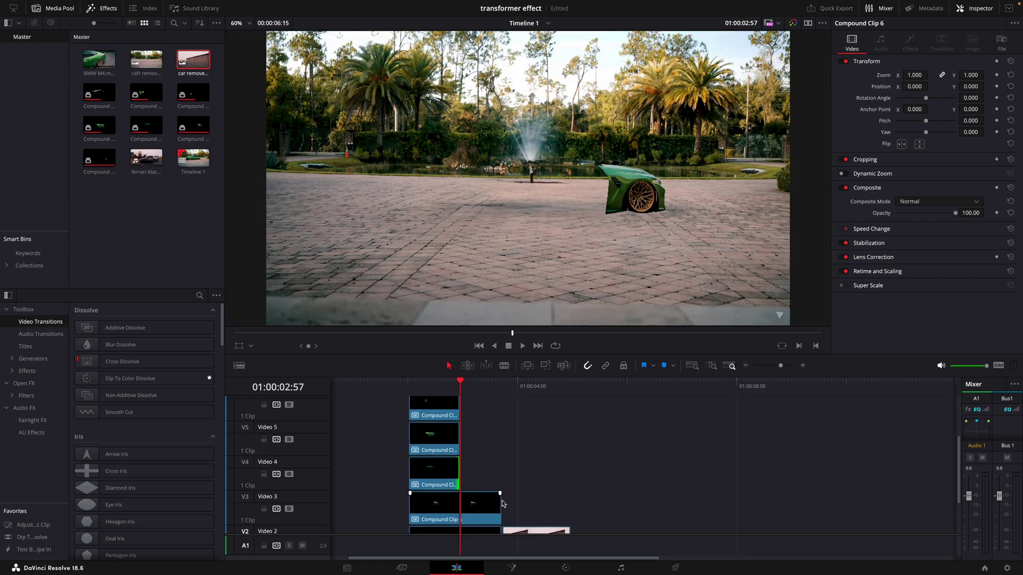
scroll(469, 500, down, 2)
drag(501, 501, 458, 517)
drag(546, 512, 513, 512)
Open the roof compound clip from Video 8 on the Fusion page and add a Camera Shake (CShk) node after MediaIn1.
click(489, 386)
scroll(453, 426, up, 4)
click(420, 387)
click(429, 407)
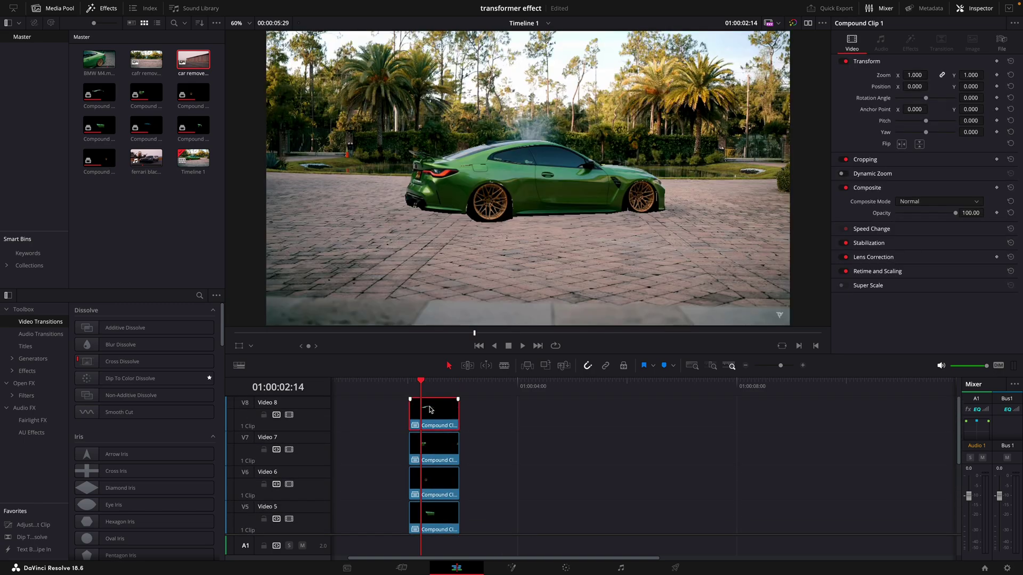
click(511, 568)
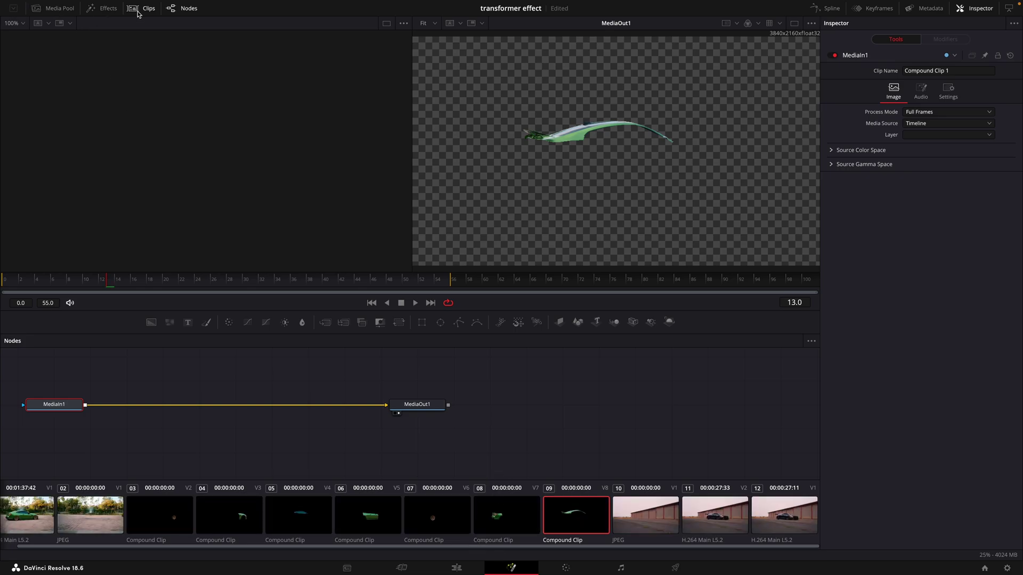
key(shift+space)
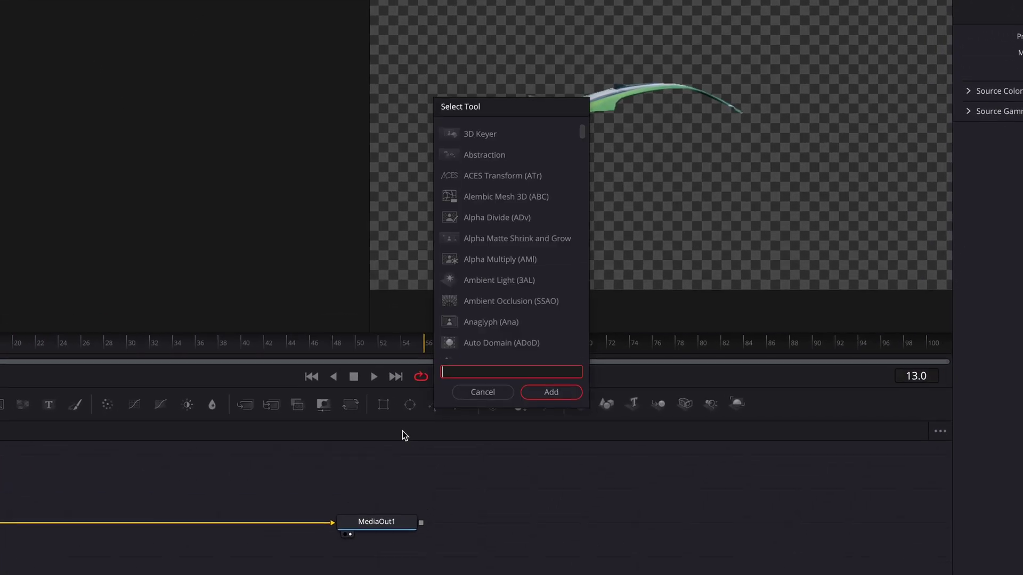
text(camera)
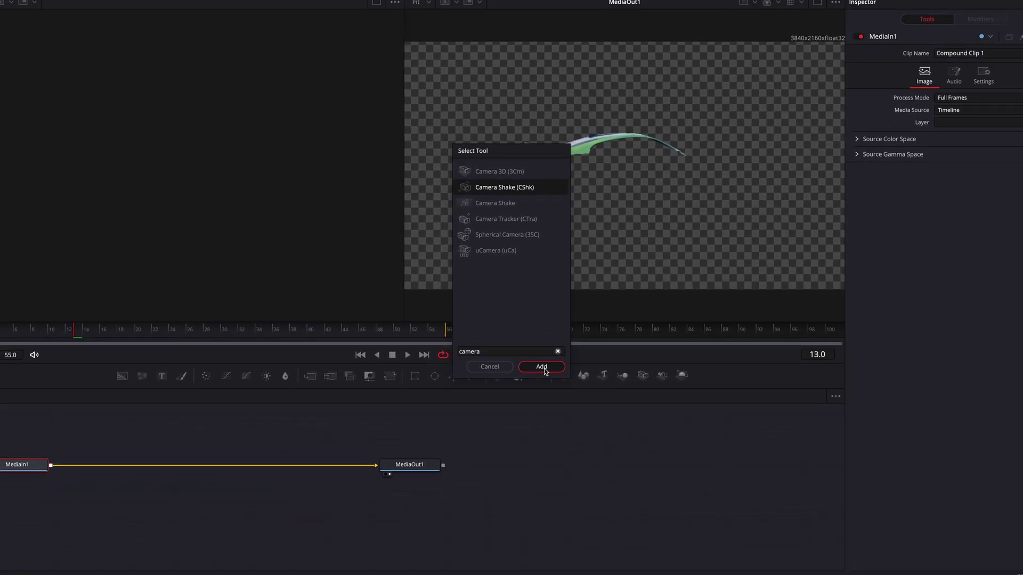
click(543, 367)
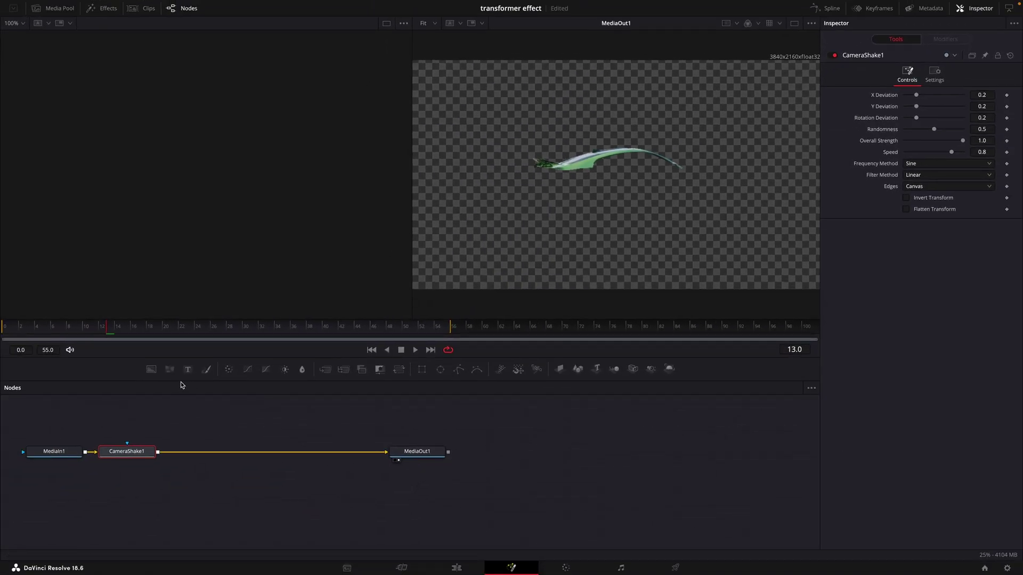
At frame 0, keyframe the camera shake's Overall Strength and Speed, both set to 0.0.
drag(106, 328, 2, 330)
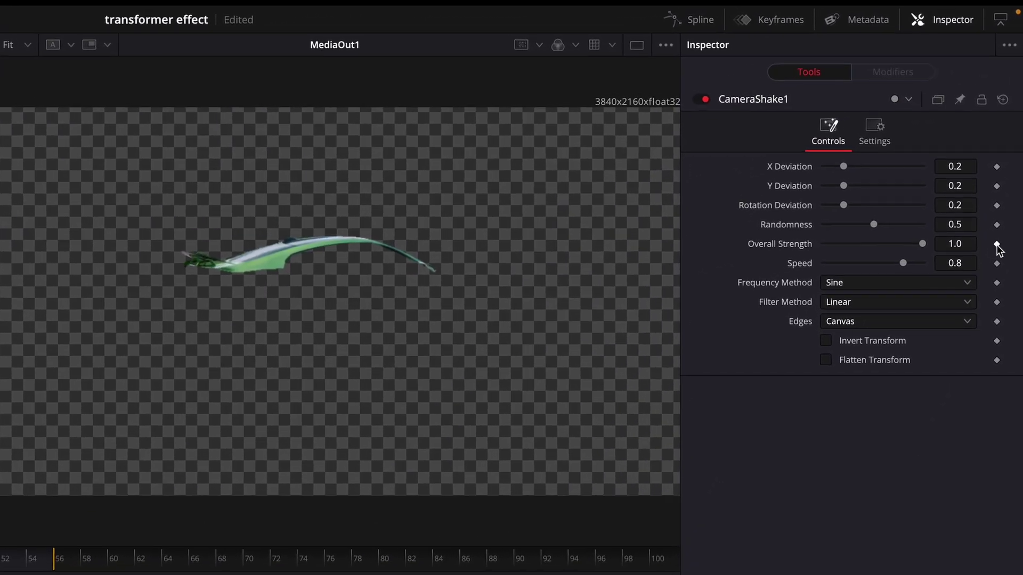
click(1003, 176)
click(1003, 190)
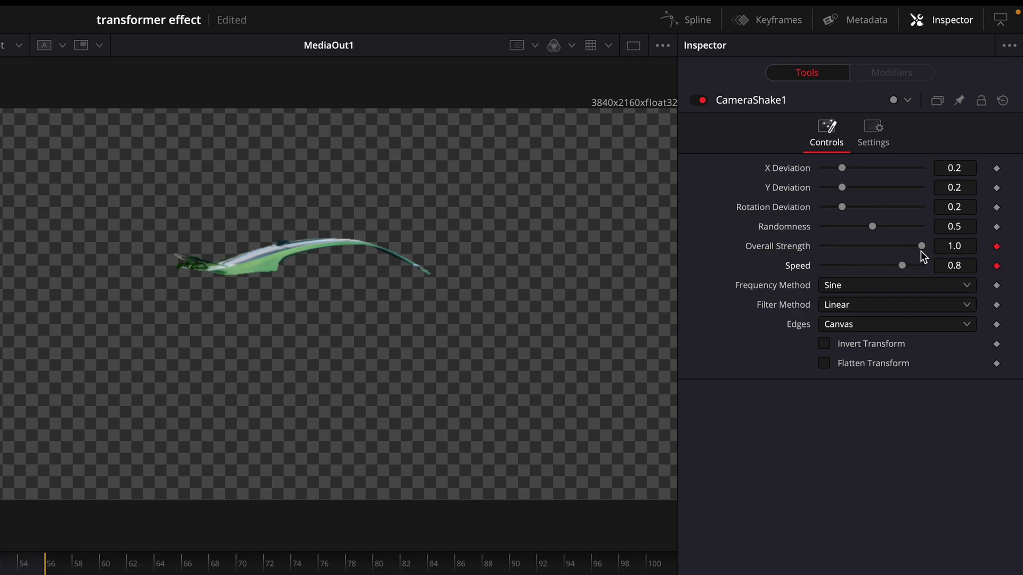
drag(921, 246, 798, 257)
drag(902, 265, 678, 282)
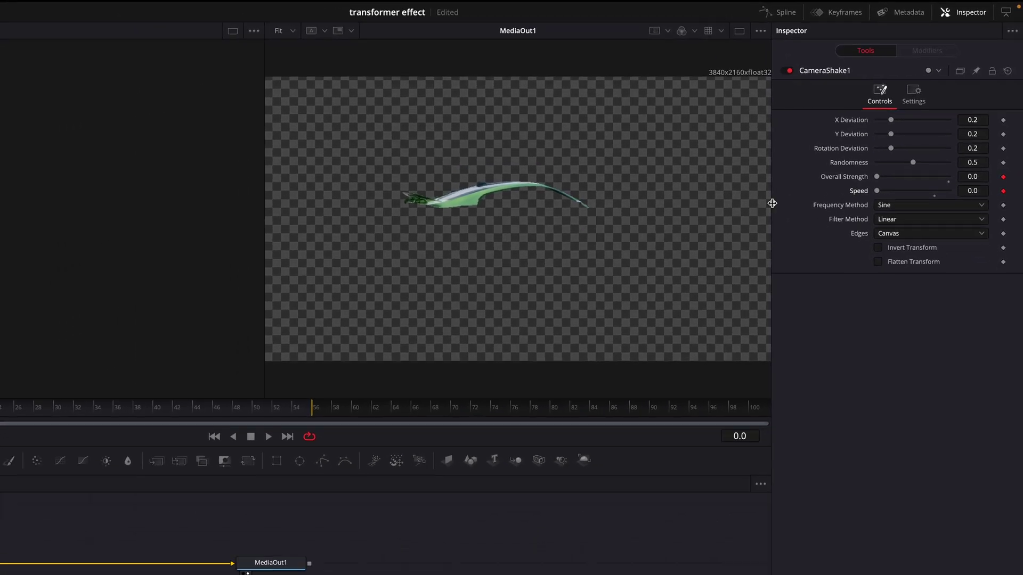
At frame 23, keyframe the roof's camera shake with Overall Strength at 0.906 and Speed at 0.8.
key(space)
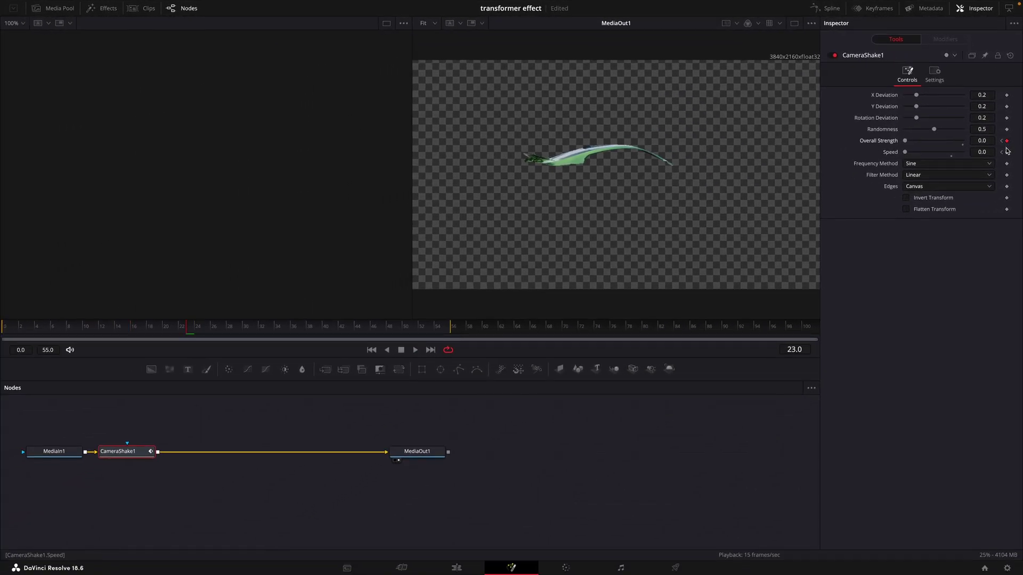
double_click(906, 141)
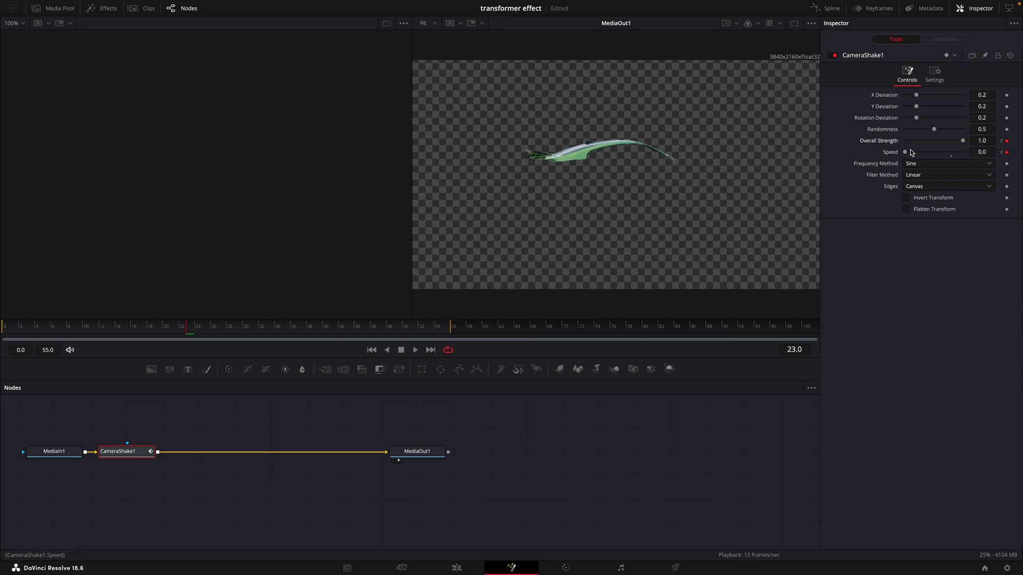
click(952, 154)
drag(964, 143, 956, 142)
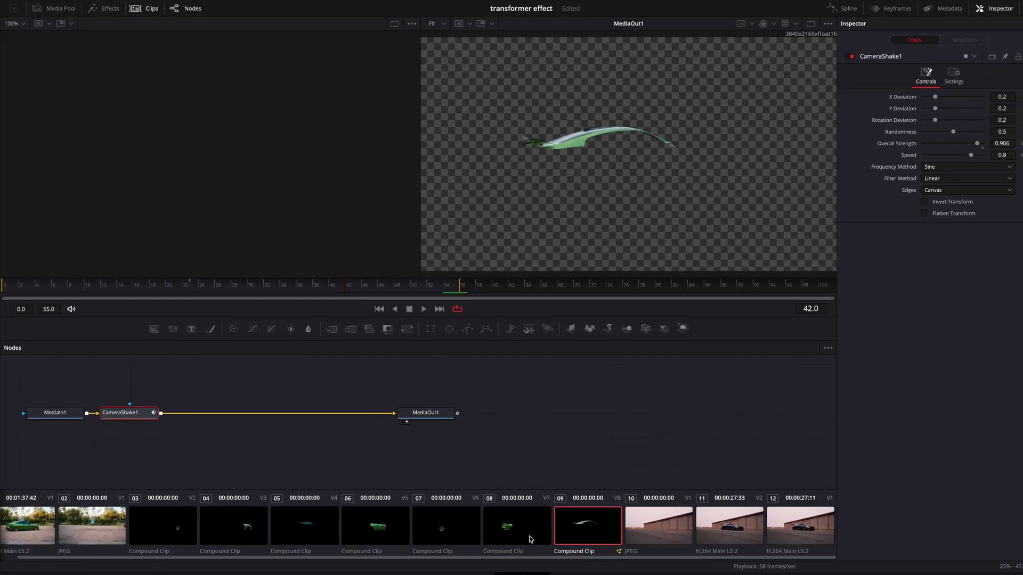
Open Compound Clip 2 from Video 7 and paste the copied Camera Shake node after MediaIn1.
click(529, 539)
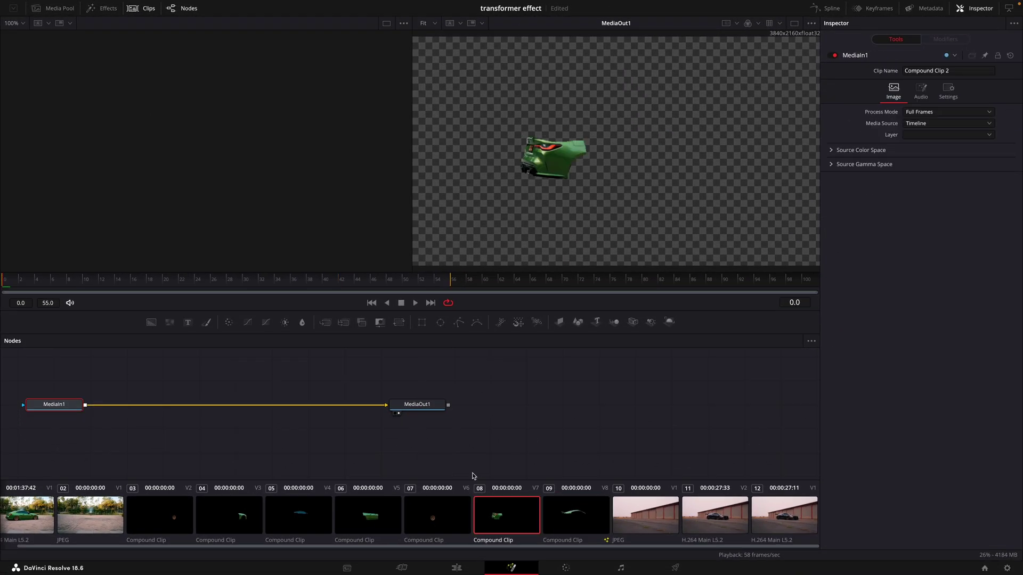
key(super+v)
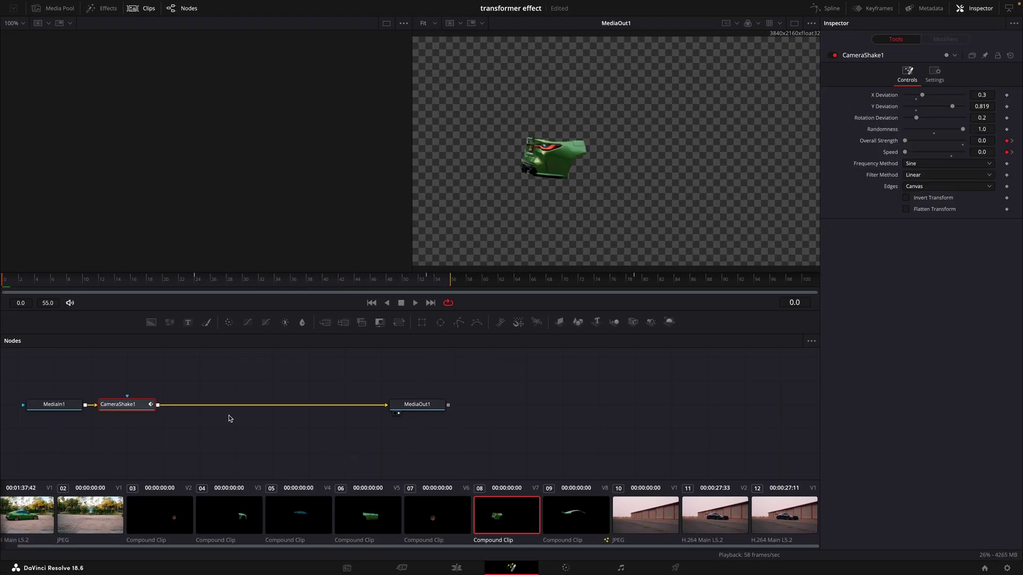
mouse_move(36, 288)
mouse_down()
mouse_move(385, 293)
mouse_move(18, 296)
mouse_up()
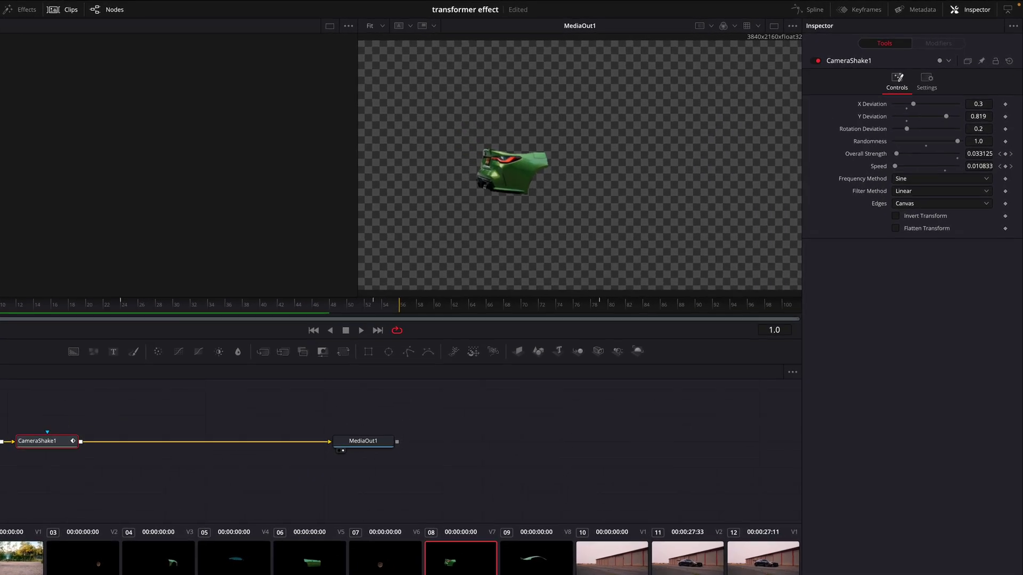
Set the rear body clip's camera shake to X Deviation 0.787 and Y Deviation 0.488, and reduce Randomness there and on the front fender clip.
drag(898, 119, 933, 120)
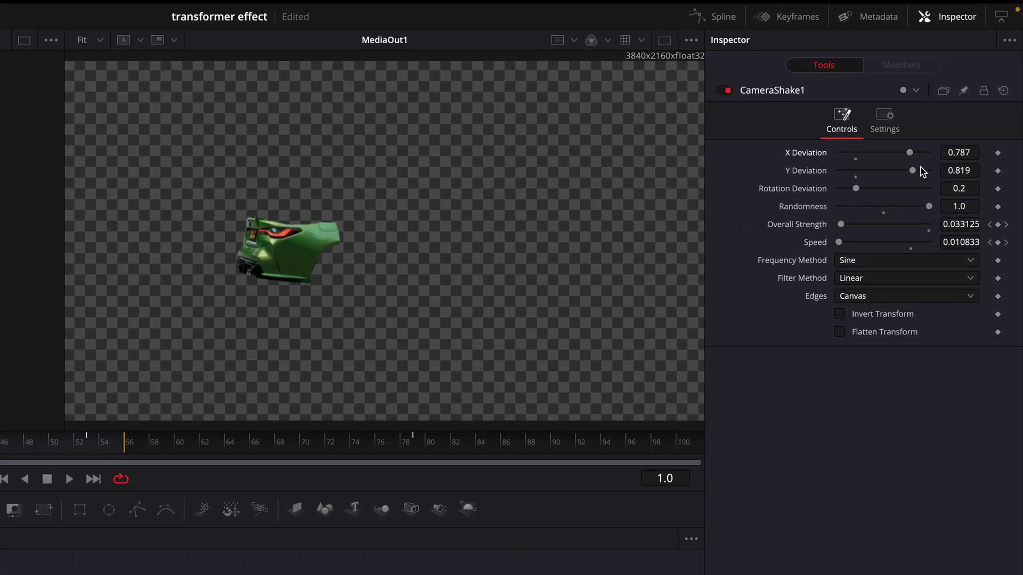
click(943, 133)
drag(922, 171, 884, 171)
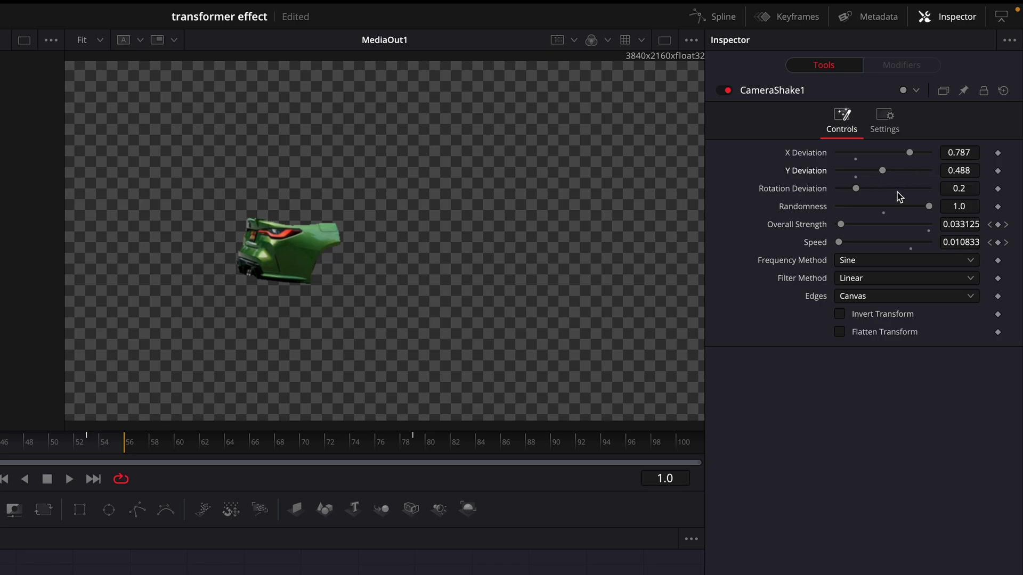
drag(929, 207, 906, 208)
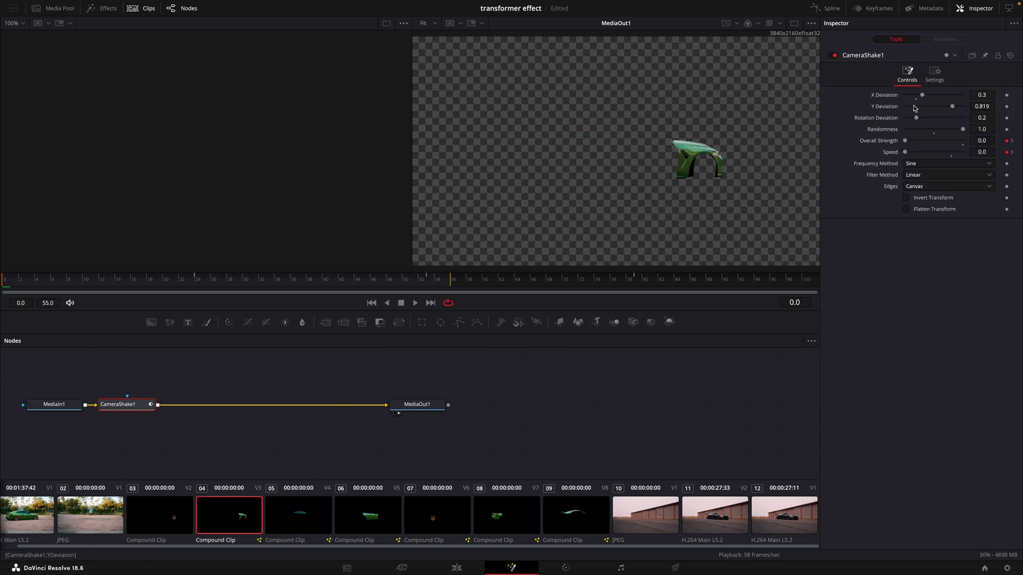
drag(962, 129, 953, 132)
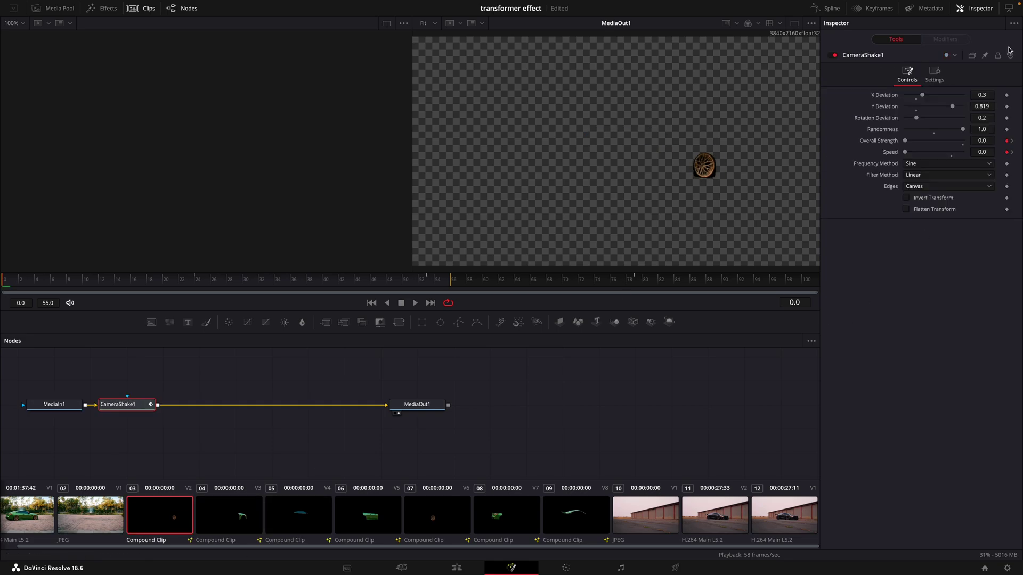
On the Edit page, shorten Compound Clip 1 to end just after 01:00:02:36 and trim Compound Clip 2 to end slightly later.
click(463, 566)
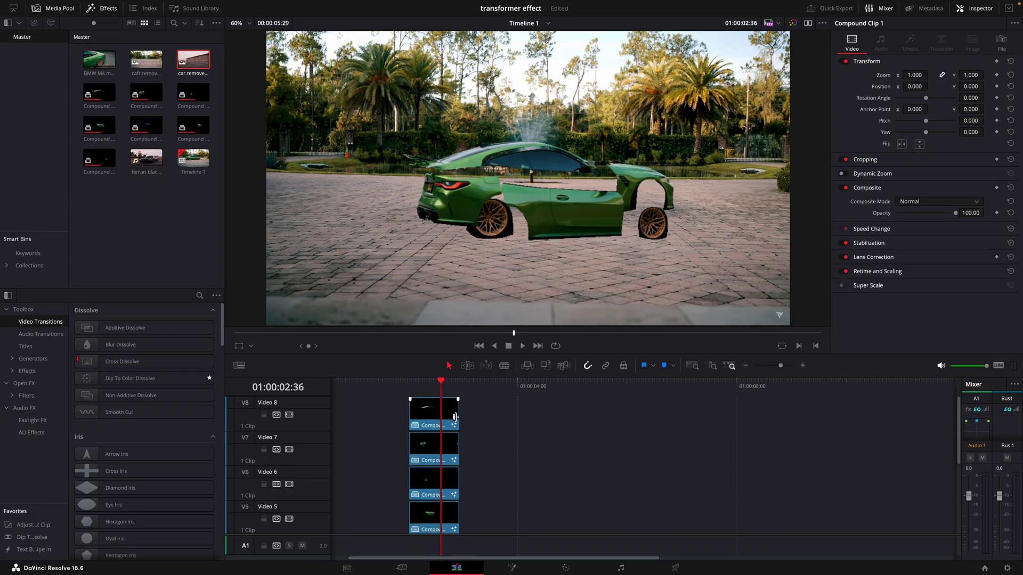
click(803, 366)
drag(650, 412, 620, 409)
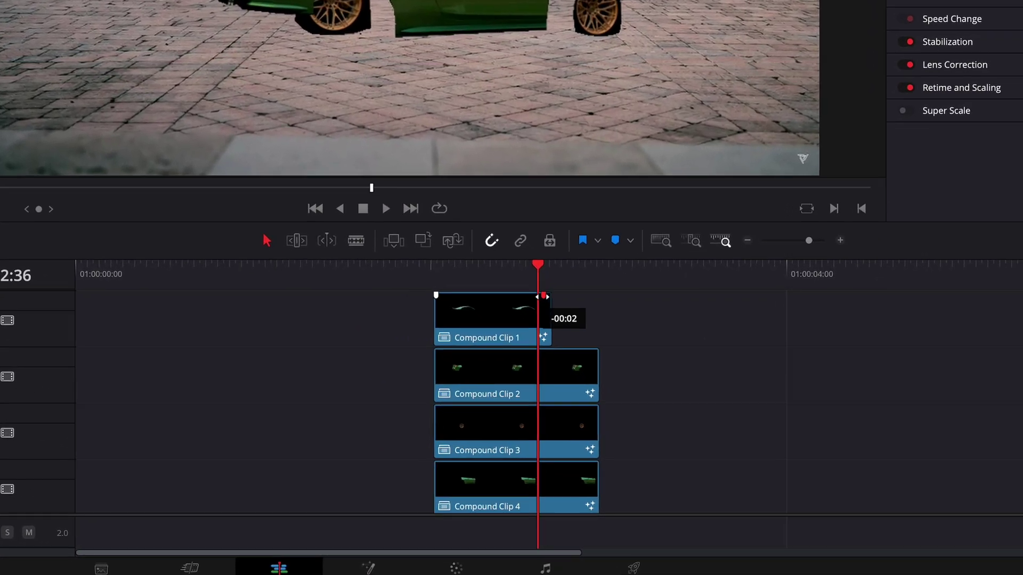
drag(542, 296, 549, 300)
scroll(554, 301, down, 2)
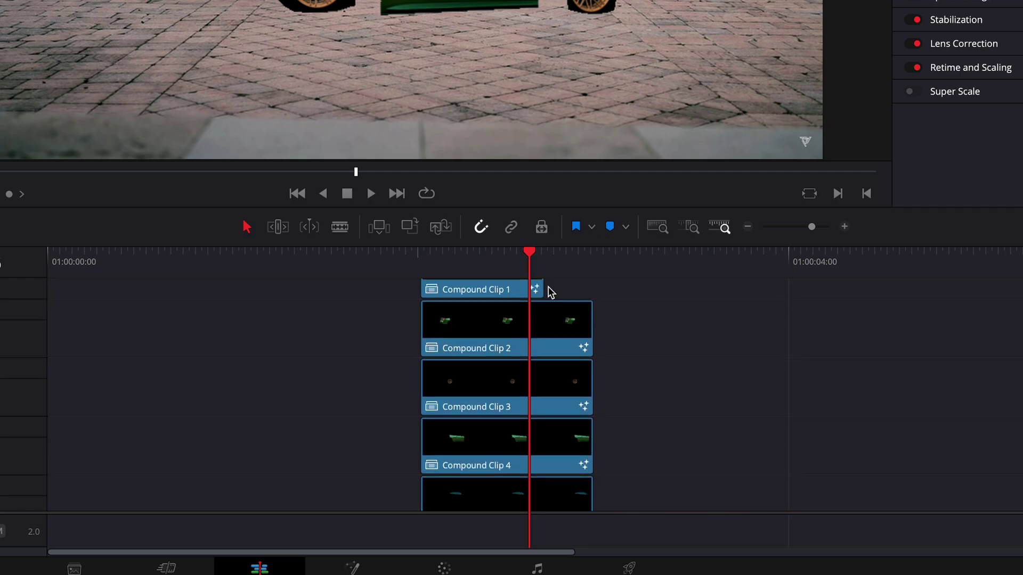
scroll(564, 320, up, 2)
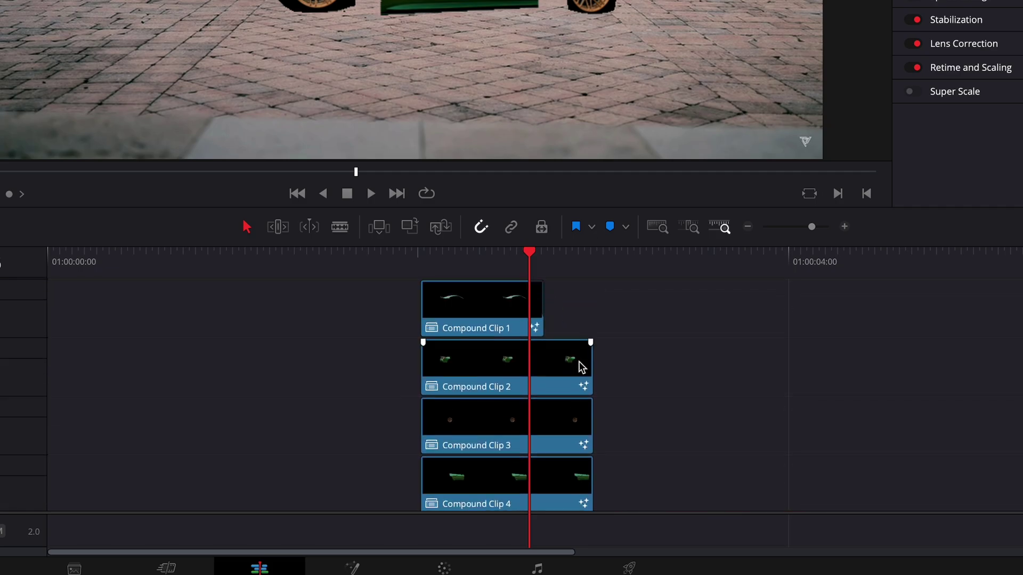
drag(590, 358, 523, 340)
Trim Compound Clips 3 to 7 to staggered end points, with Compound Clip 3 ending near 01:00:02:36.
scroll(581, 346, down, 1)
drag(594, 414, 574, 415)
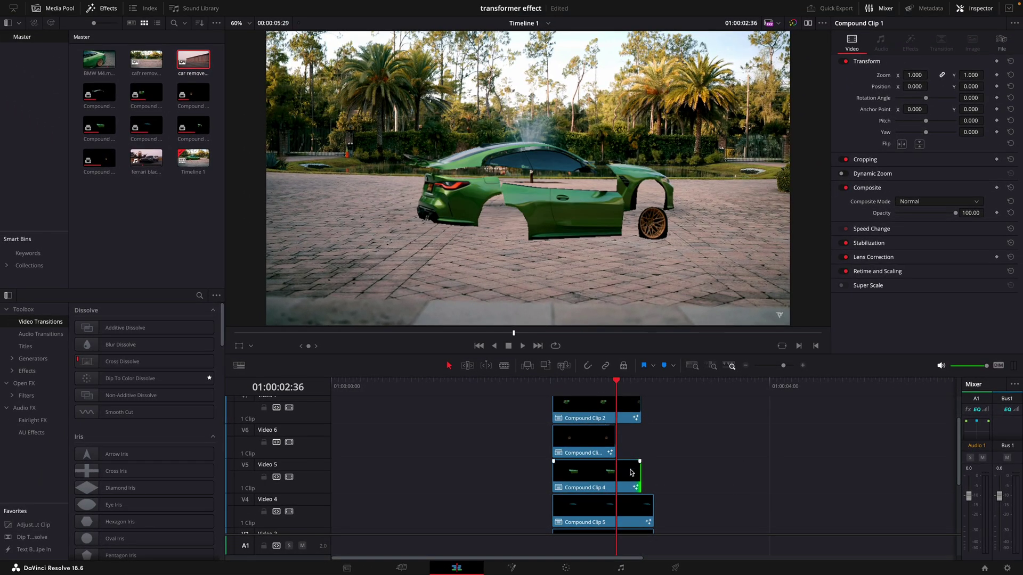
drag(639, 476, 633, 475)
scroll(639, 453, down, 2)
drag(652, 432, 647, 464)
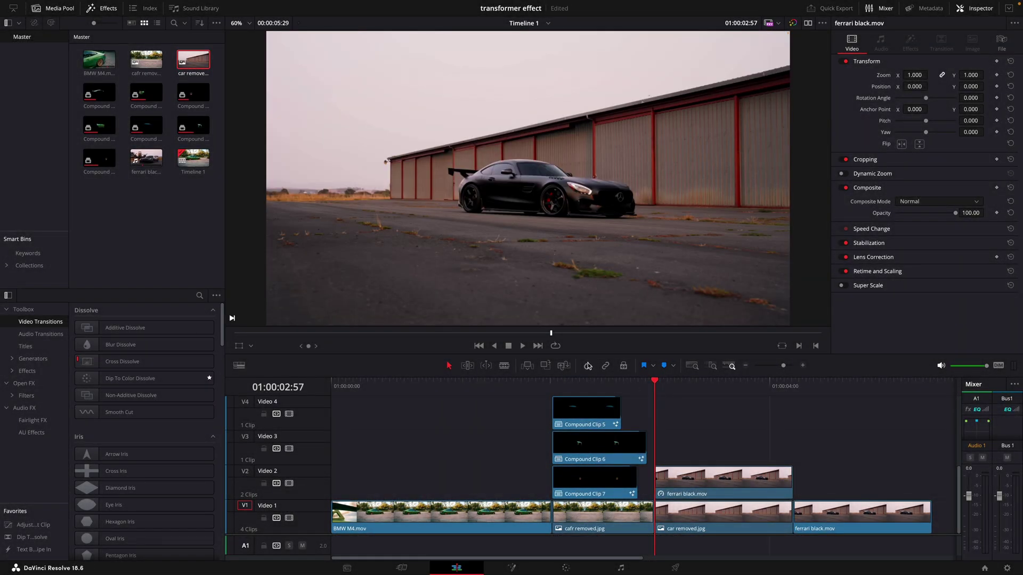
Open ferrari black.mov from Video 2 on the Color page and outline the black car's front bumper with a curve window.
click(713, 486)
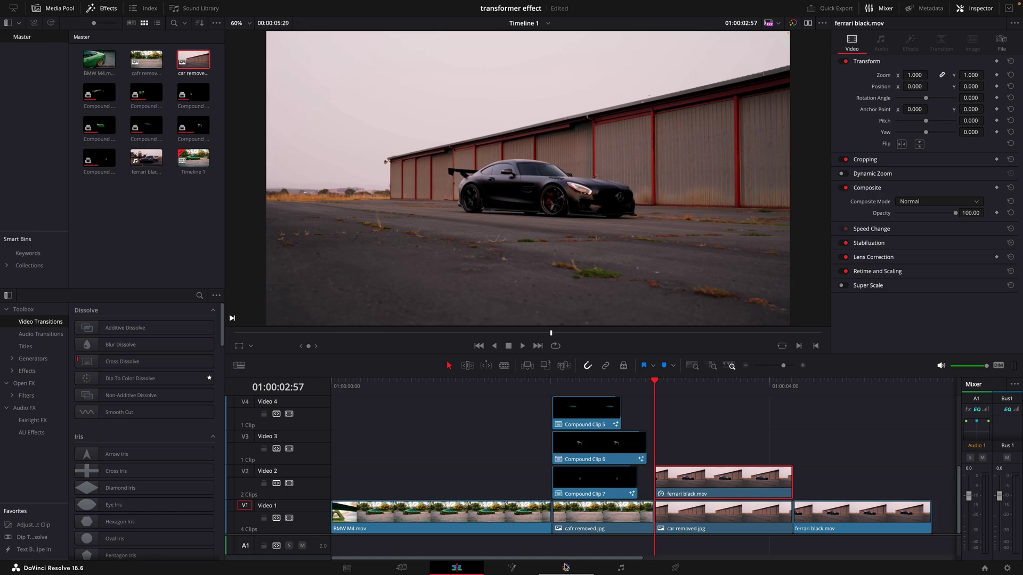
click(565, 567)
click(403, 490)
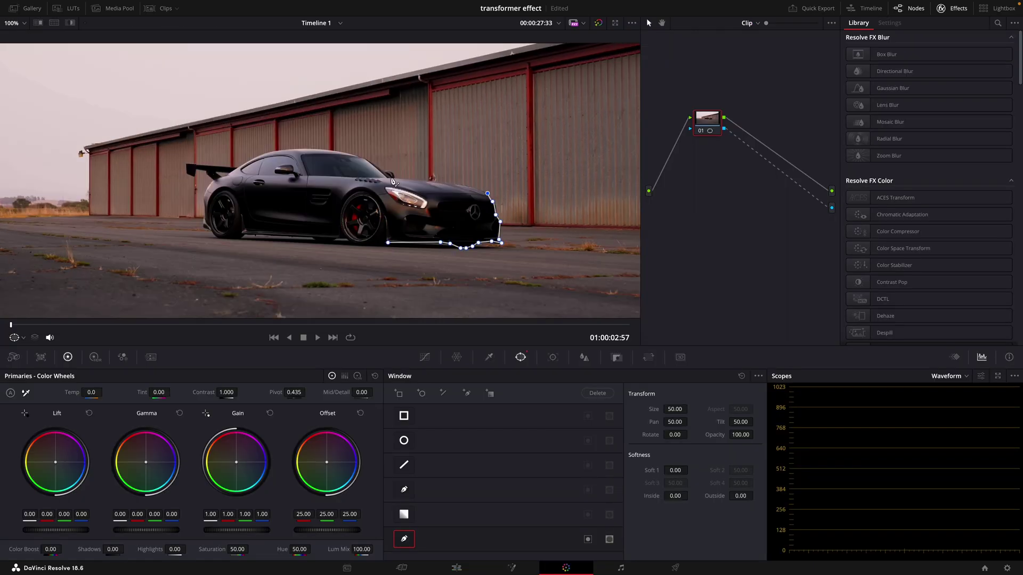
click(390, 179)
click(423, 193)
click(426, 201)
click(426, 206)
click(409, 207)
click(378, 193)
click(387, 242)
drag(388, 243, 393, 224)
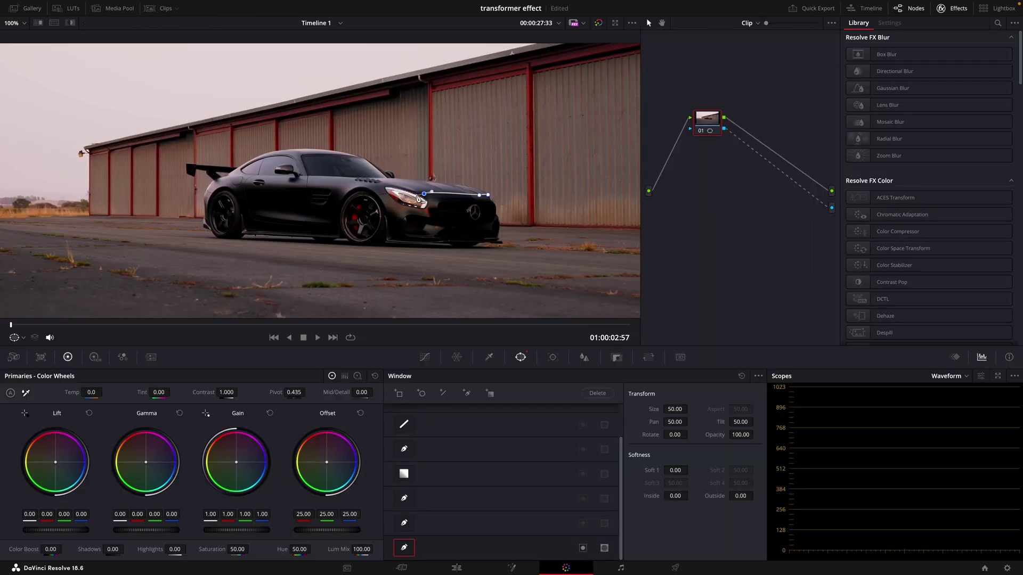
Outline the black car's hood and its roof with separate curve windows.
click(309, 175)
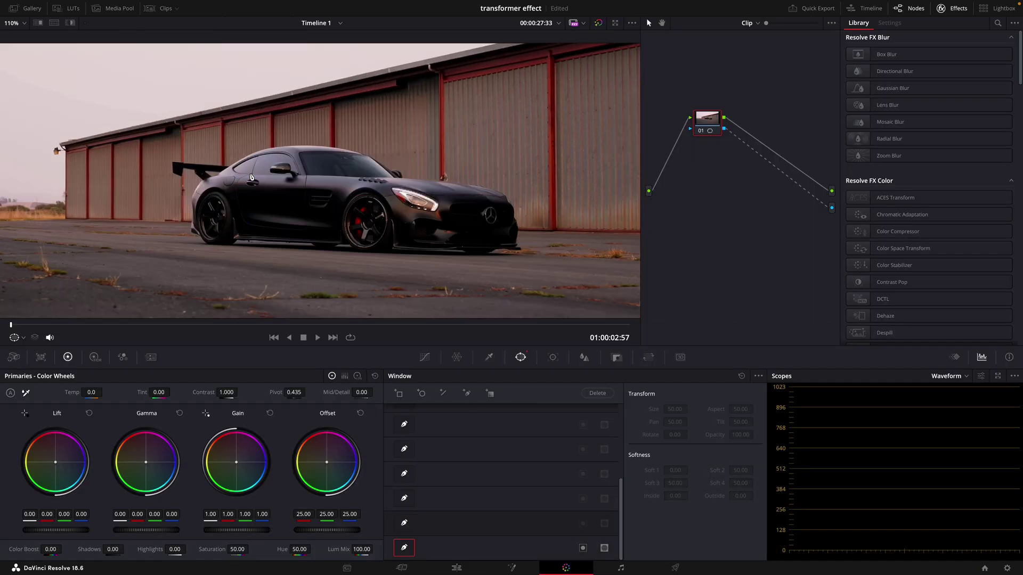
click(326, 144)
click(289, 146)
click(251, 151)
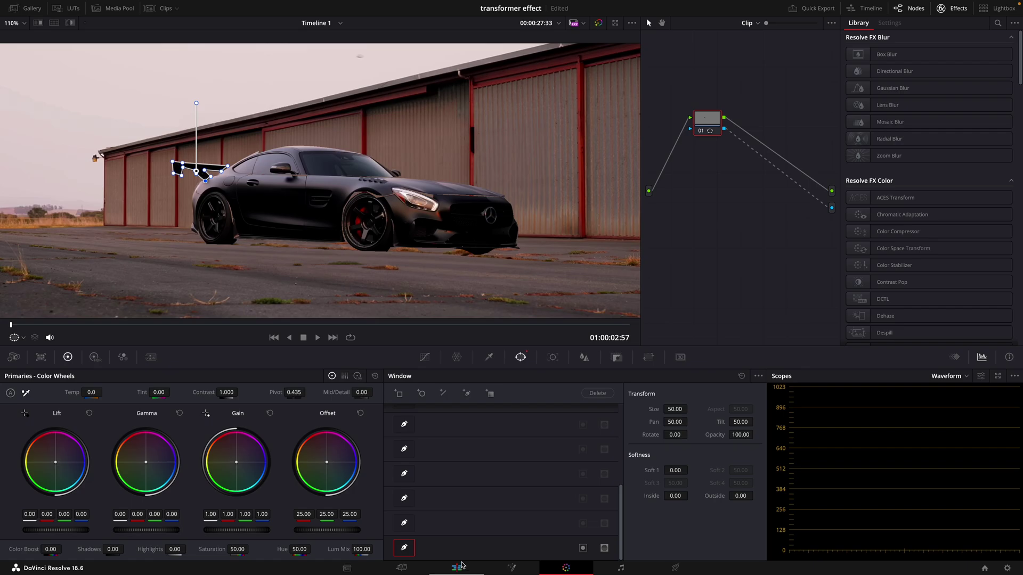
On the Edit page, convert the ferrari black.mov copies on Video 10 and Video 9 into separate compound clips.
click(457, 566)
scroll(694, 450, down, 6)
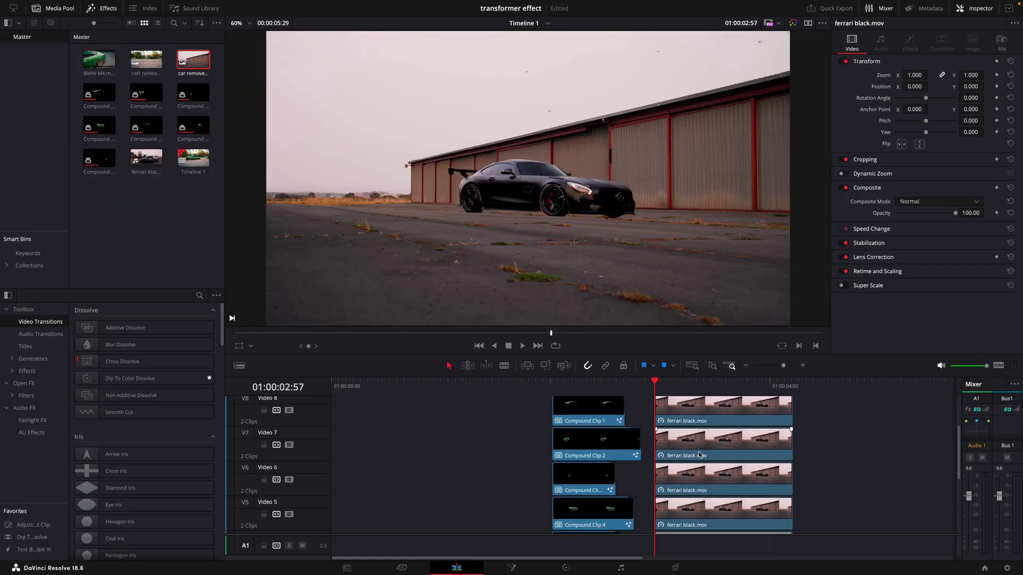
scroll(716, 458, down, 1)
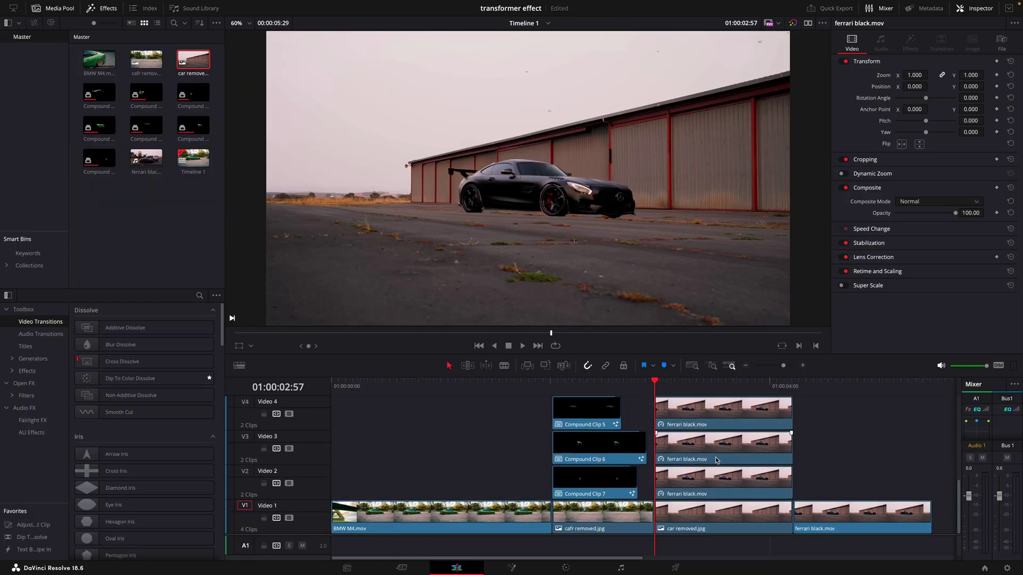
scroll(708, 442, up, 7)
right_click(704, 421)
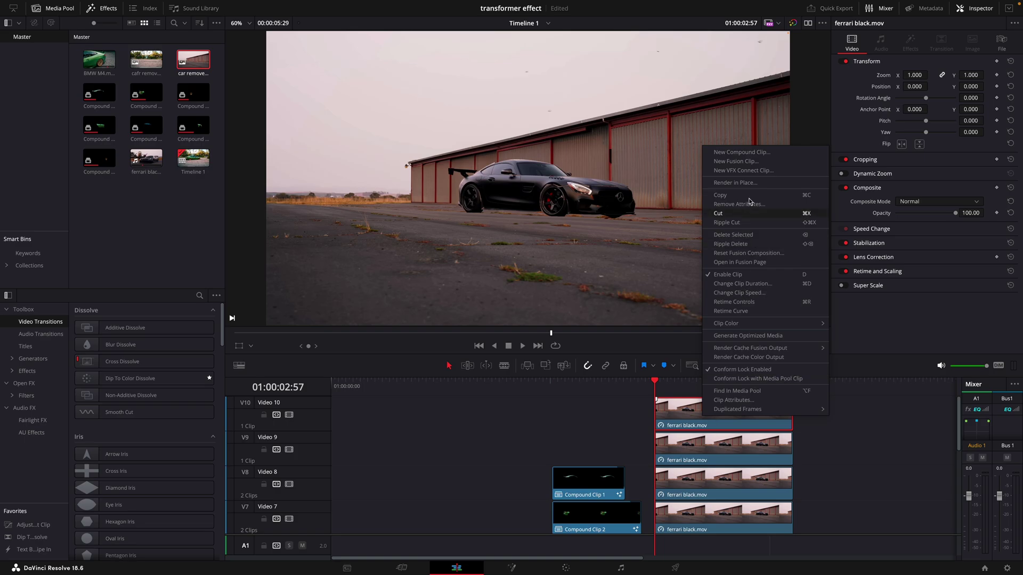
click(740, 153)
click(580, 314)
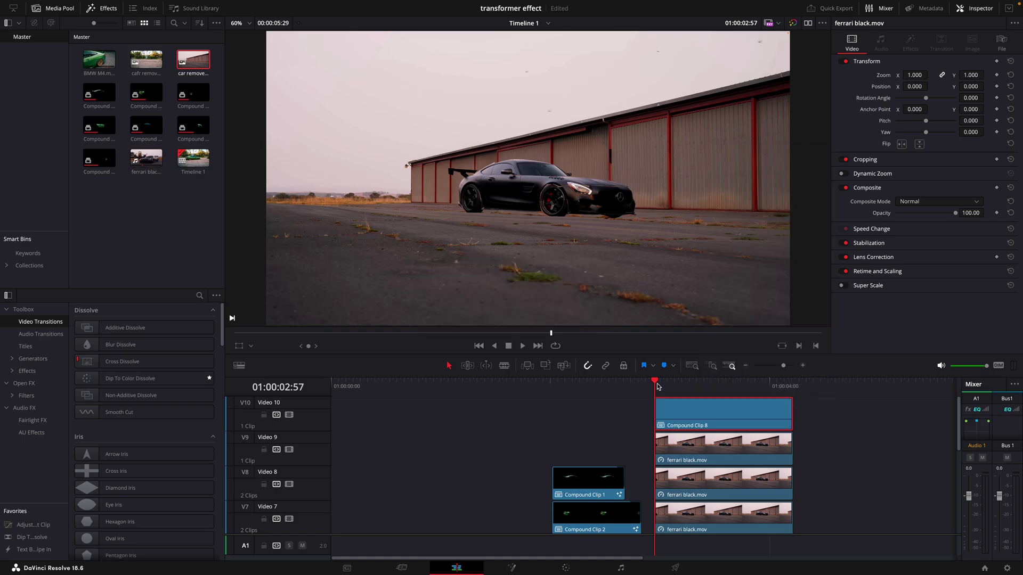
right_click(699, 444)
click(749, 182)
click(573, 314)
Convert the ferrari black.mov copies on Video 8 and Video 7 into separate compound clips.
right_click(673, 474)
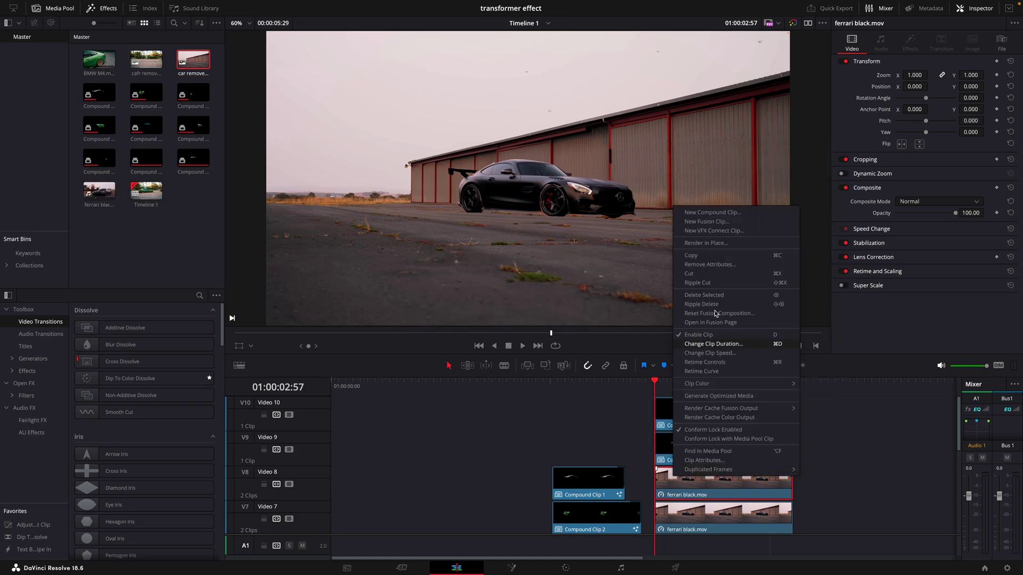
click(709, 212)
click(573, 314)
right_click(700, 523)
click(738, 259)
click(573, 313)
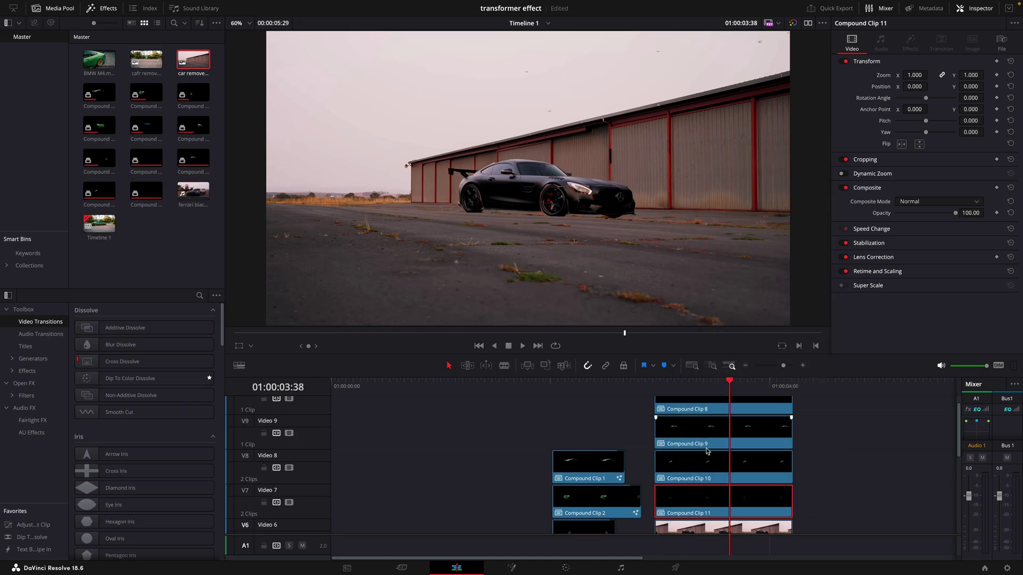
Convert the ferrari black.mov copies on Video 6 and Video 5 into separate compound clips.
right_click(716, 469)
click(738, 206)
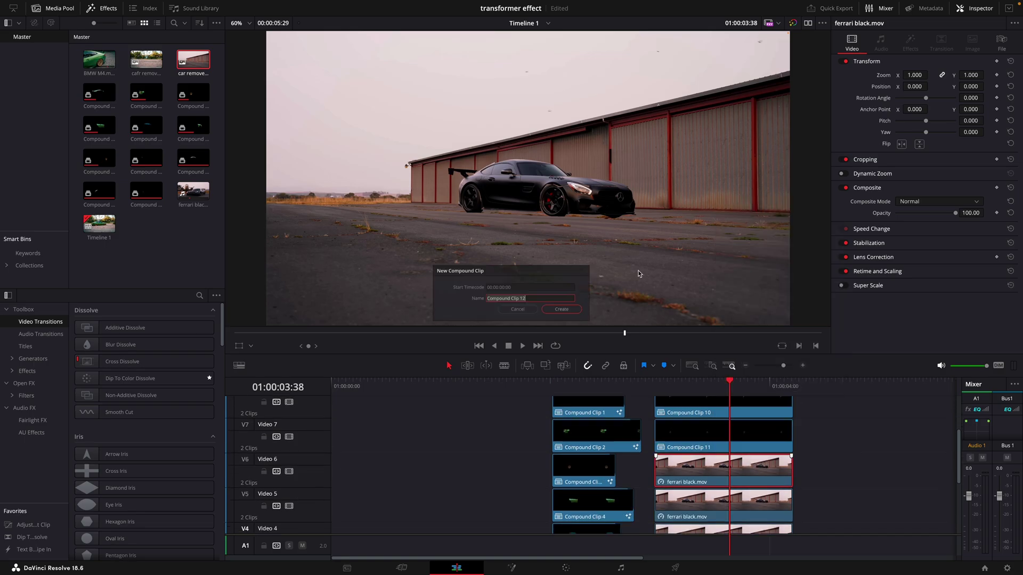
click(561, 309)
right_click(725, 505)
click(776, 243)
click(573, 314)
Convert the remaining masked ferrari black.mov copies on Video 4, Video 2 and Video 3 into separate compound clips.
right_click(719, 405)
click(737, 146)
click(737, 142)
click(580, 314)
right_click(701, 493)
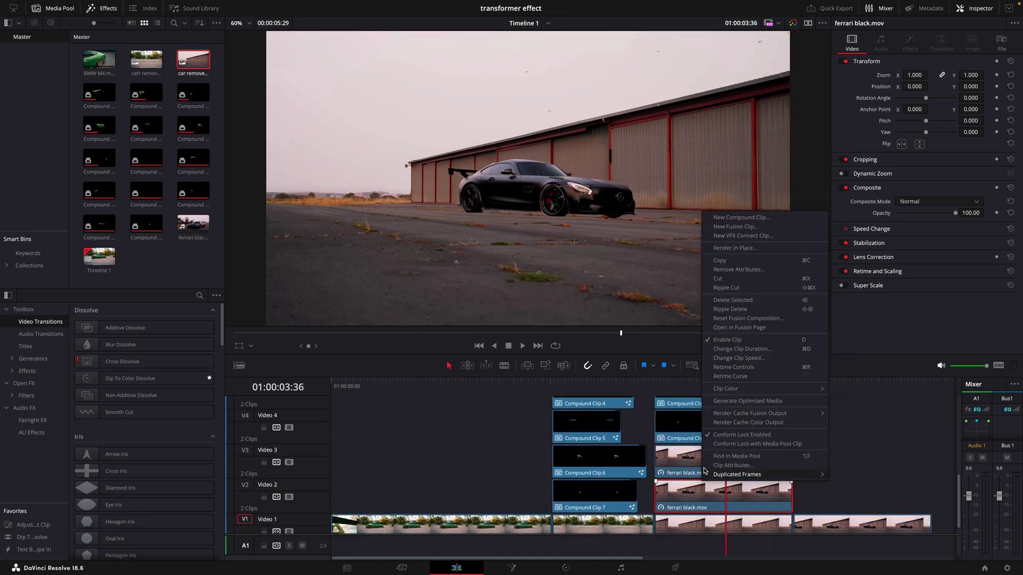
click(741, 218)
click(580, 314)
scroll(692, 469, up, 1)
right_click(727, 453)
click(766, 200)
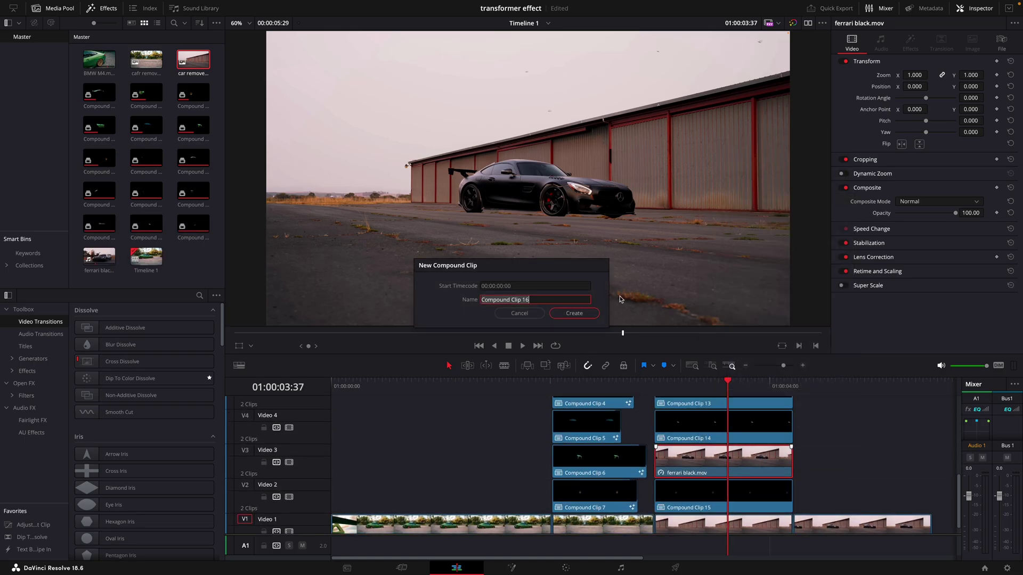
click(580, 314)
Move Compound Clips 8, 9 and 10 earlier on their tracks so Compound Clip 10 starts where Compound Clip 1 ends.
scroll(667, 439, up, 1)
scroll(667, 439, up, 4)
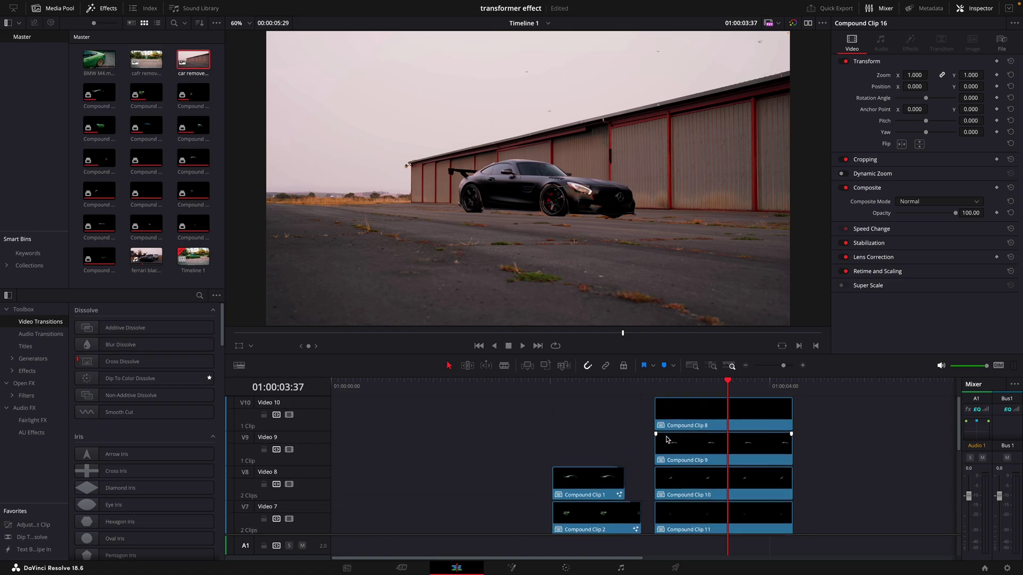
click(679, 425)
drag(679, 425, 654, 448)
drag(676, 483, 648, 484)
Move Compound Clips 11 to 16 earlier so each starts where the BMW compound clip on its track ends.
scroll(650, 480, down, 3)
drag(703, 446, 652, 467)
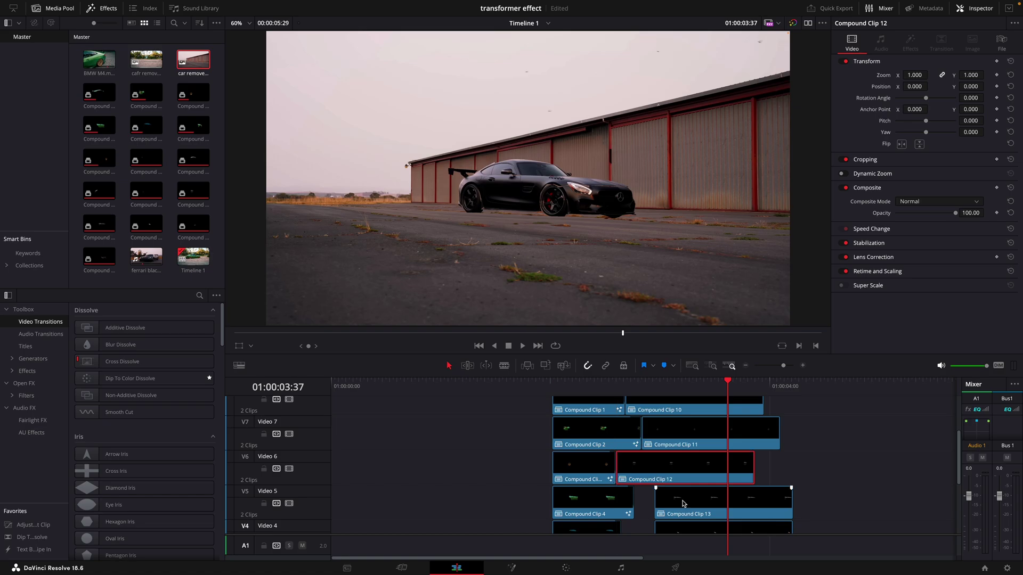
mouse_move(687, 510)
mouse_down()
mouse_move(666, 510)
mouse_move(654, 484)
mouse_move(687, 489)
mouse_move(676, 494)
mouse_up()
scroll(667, 510, down, 2)
scroll(654, 484, down, 3)
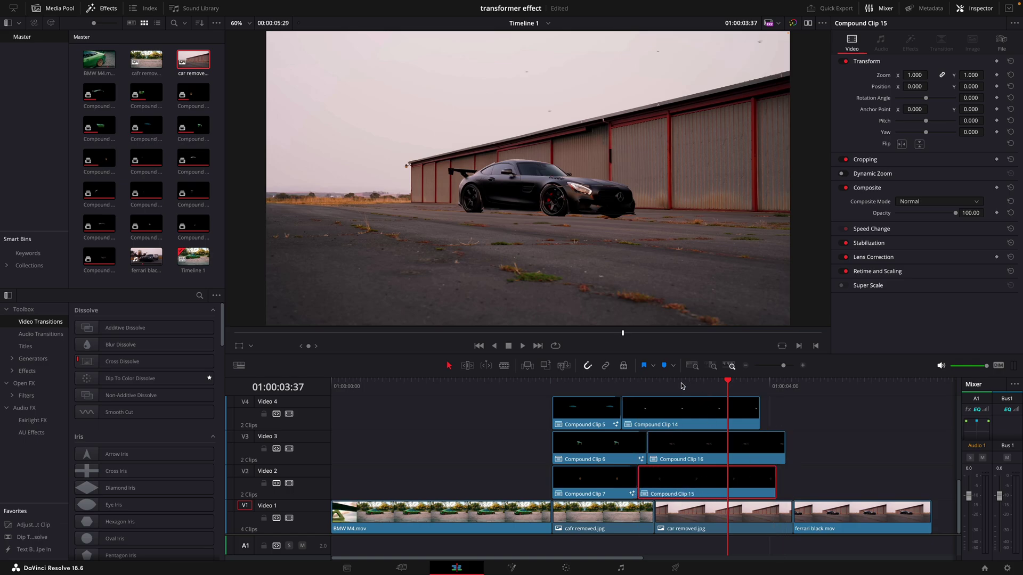
Move the playhead to 01:00:03:12 and open Compound Clip 8 from Video 10 on the Fusion page.
mouse_move(682, 386)
mouse_down()
mouse_move(659, 385)
mouse_move(701, 385)
mouse_move(680, 384)
mouse_up()
scroll(616, 477, up, 6)
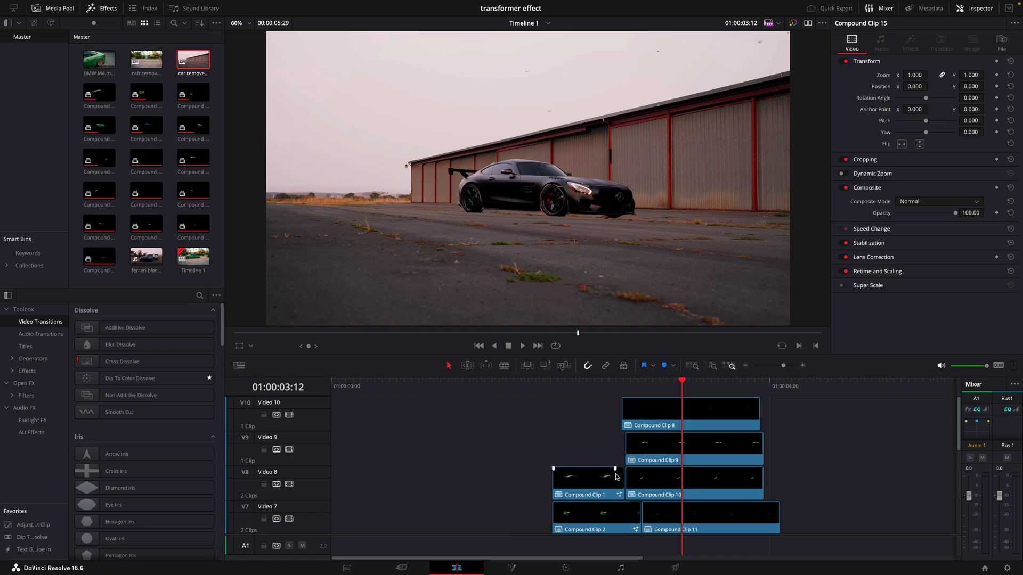
click(513, 569)
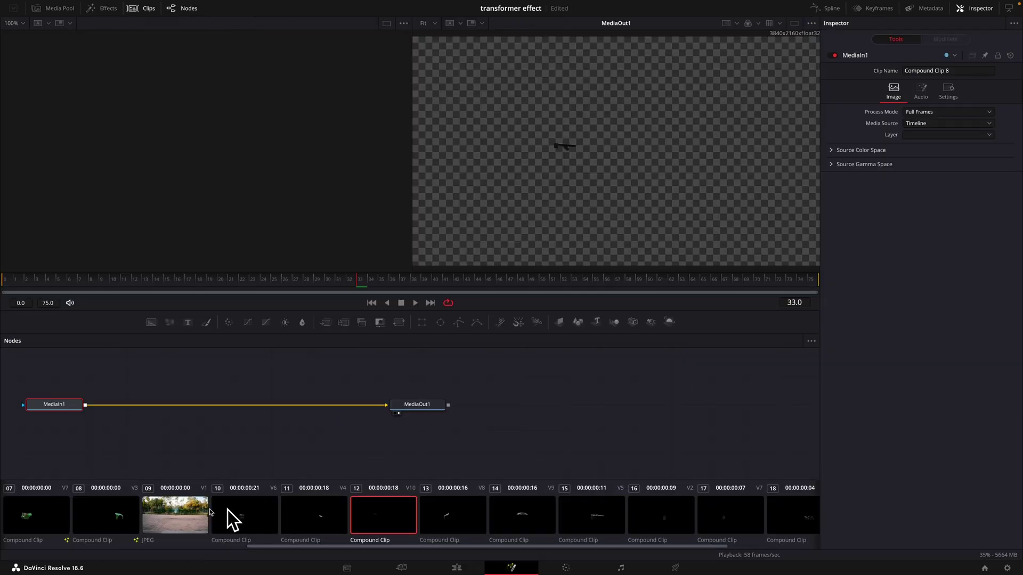
Copy the CameraShake1 node from the green car's compound clip on Video 3 and paste it after MediaIn1 in Compound Clip 12.
click(126, 498)
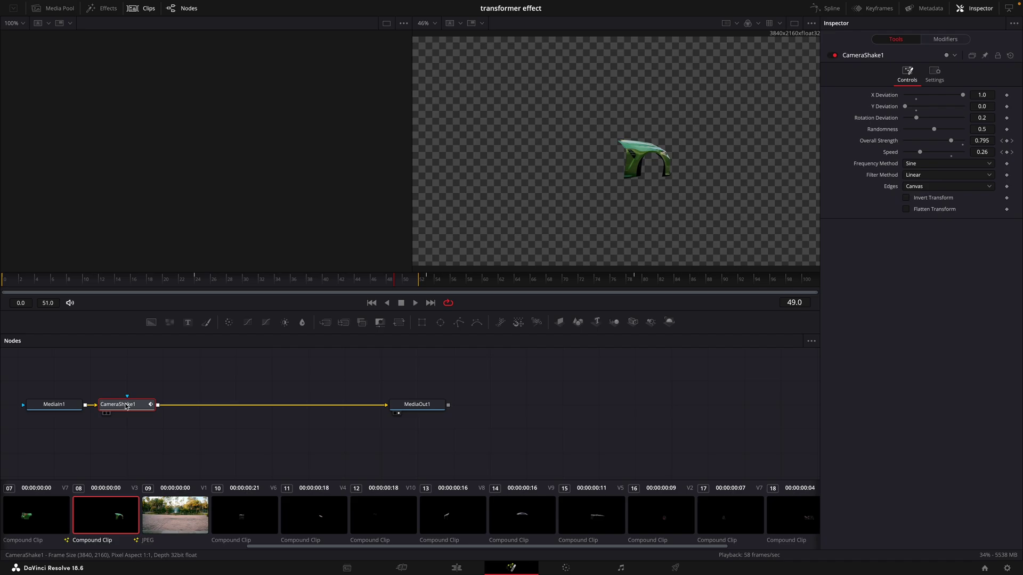
click(323, 520)
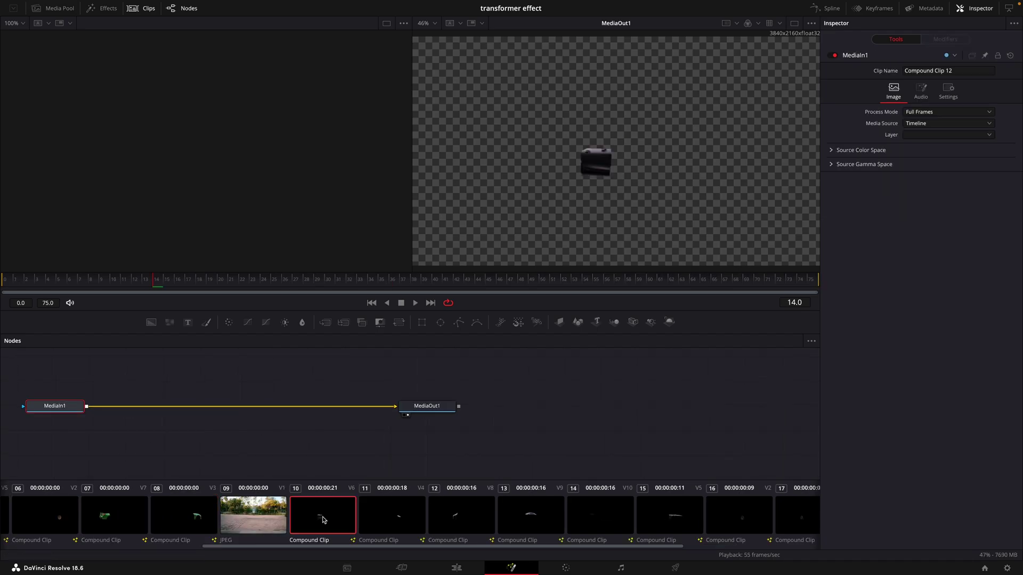
key(ctrl+v)
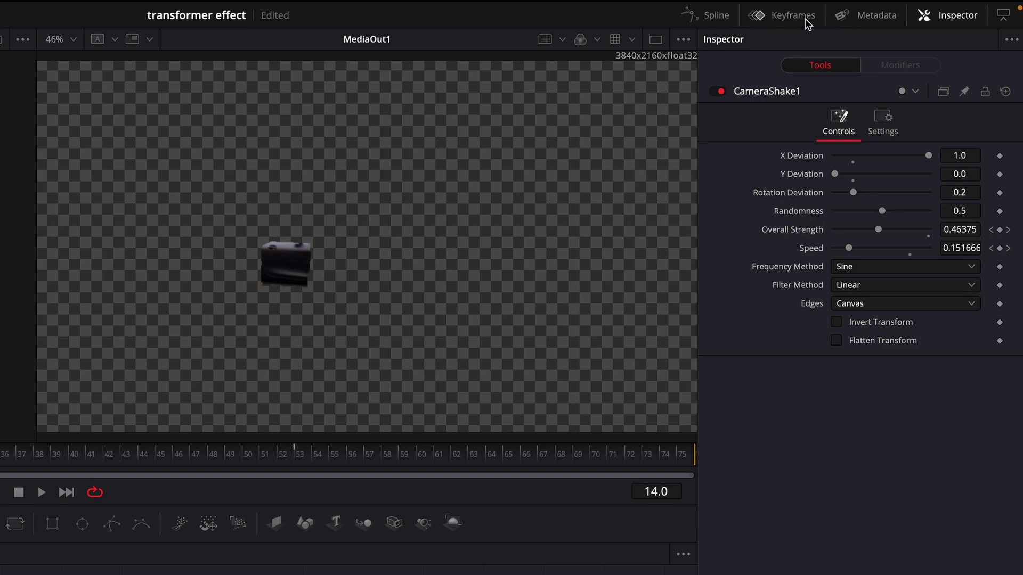
In CameraShake1's keyframes, move the last Overall Strength and Speed pair inside the clip's end and the pair before it to frame 49.
click(806, 21)
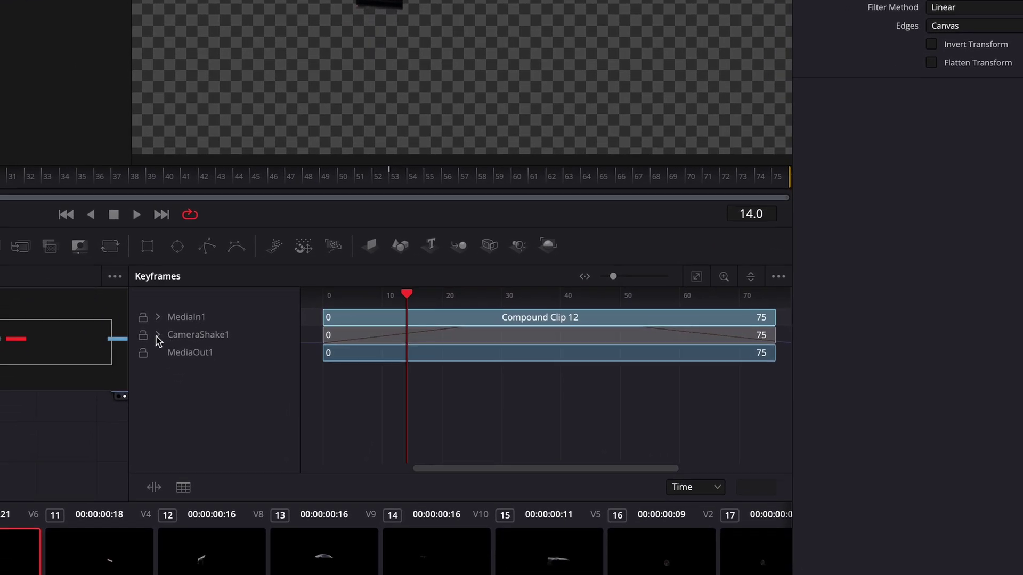
click(158, 335)
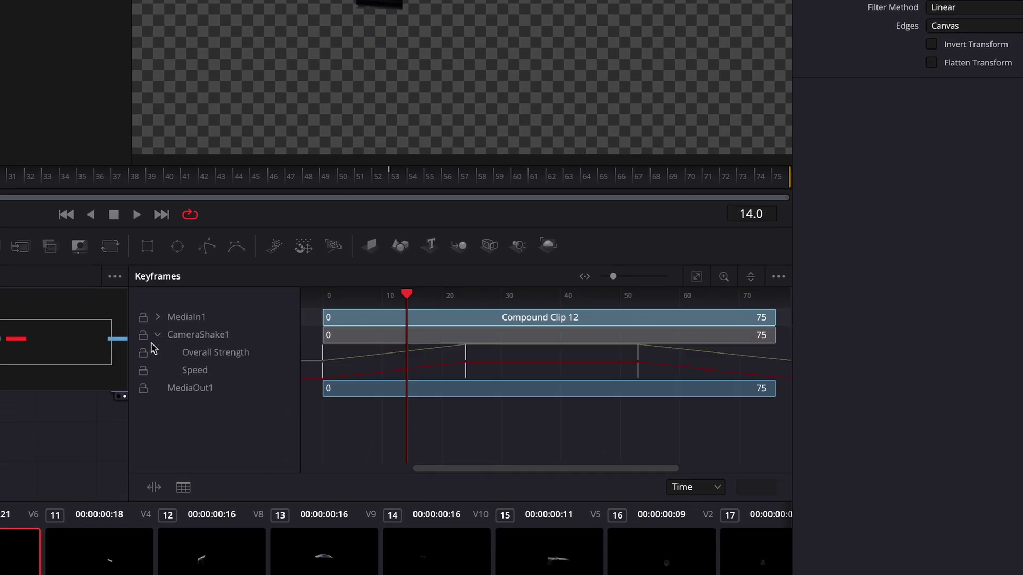
click(697, 277)
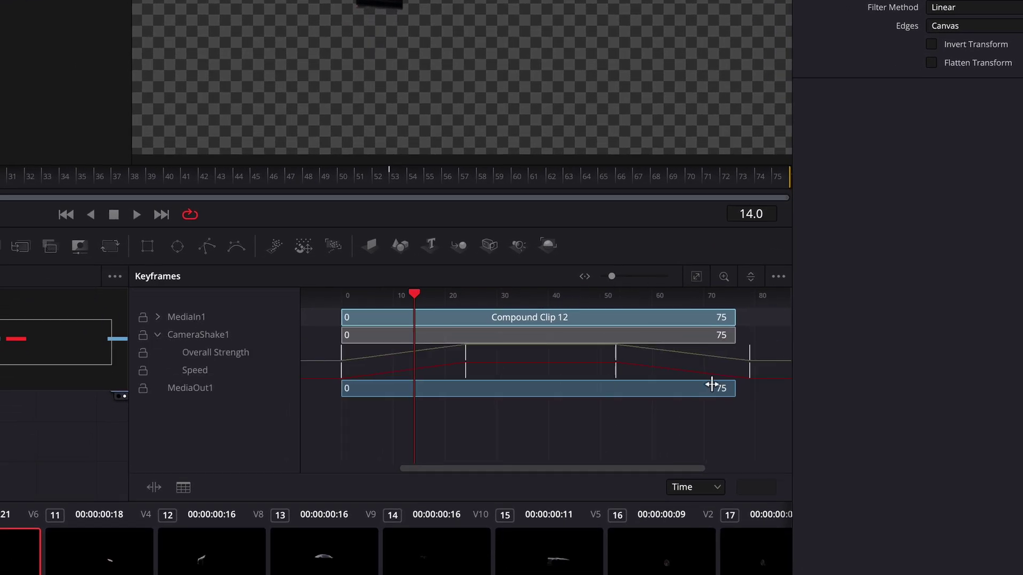
click(776, 391)
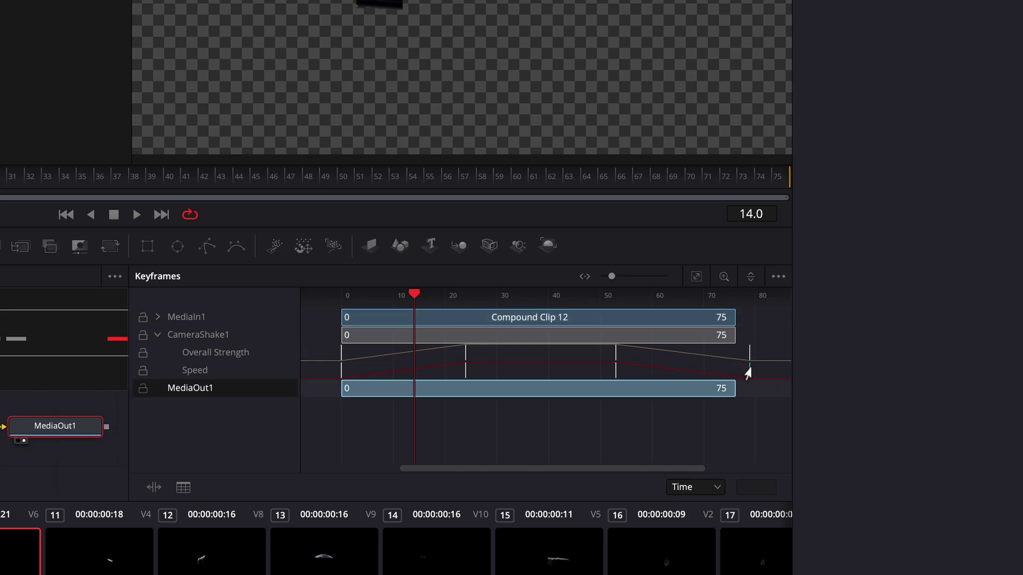
drag(745, 366, 720, 358)
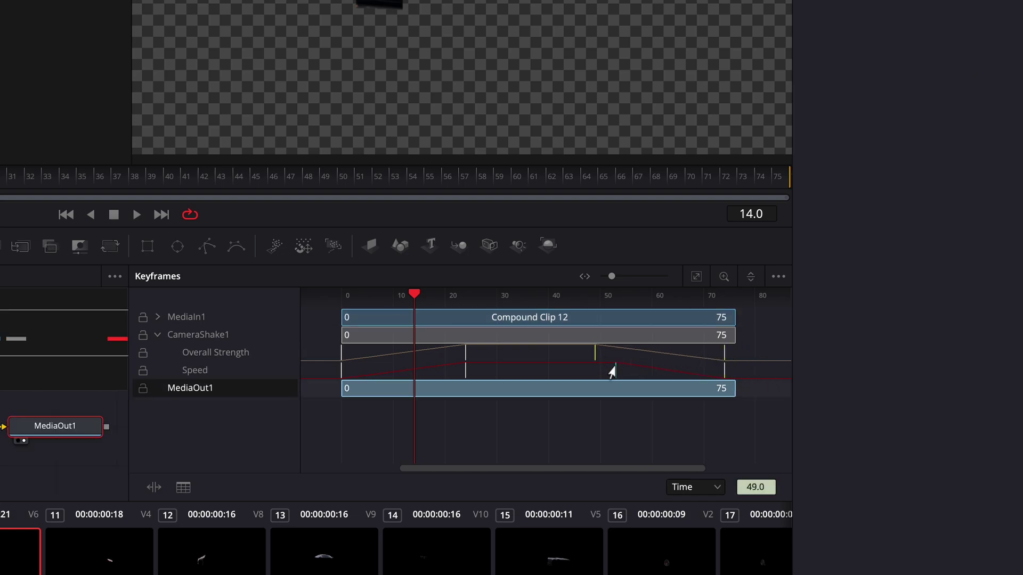
drag(612, 371, 600, 375)
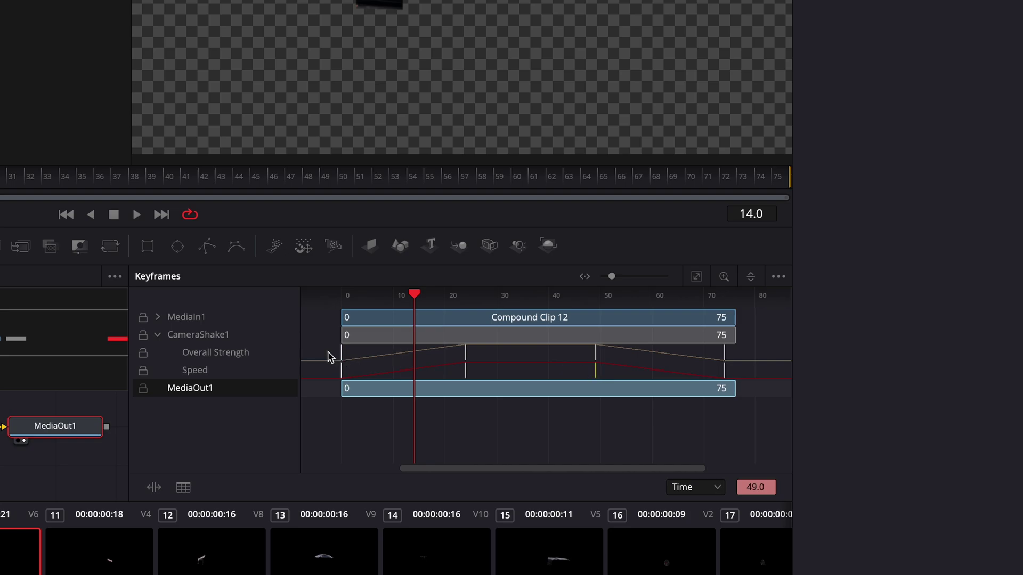
Delete CameraShake1's first two pairs of Overall Strength and Speed keyframes so the shake already runs at frame 0.
drag(352, 370, 347, 365)
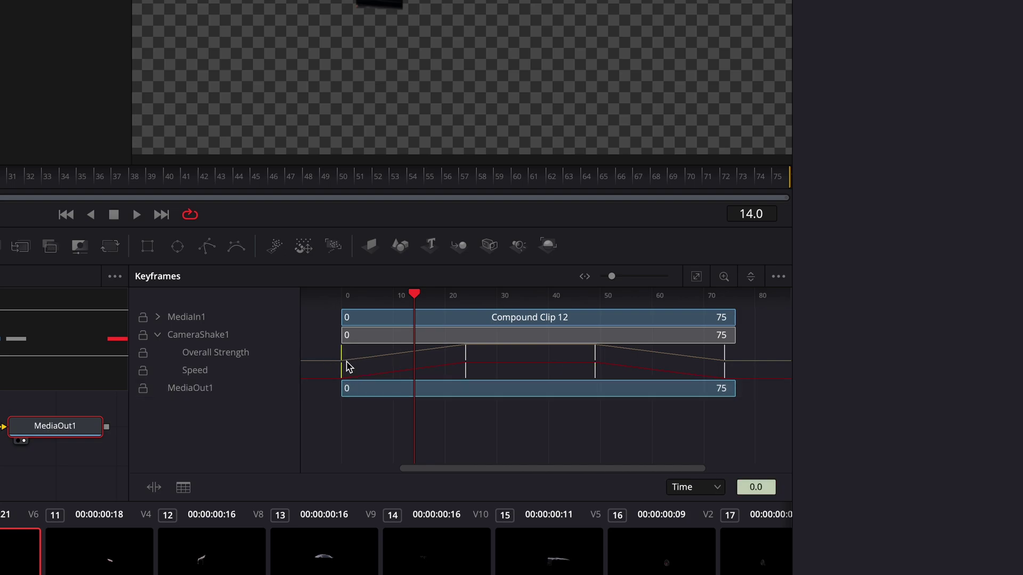
key(Delete)
drag(412, 299, 339, 302)
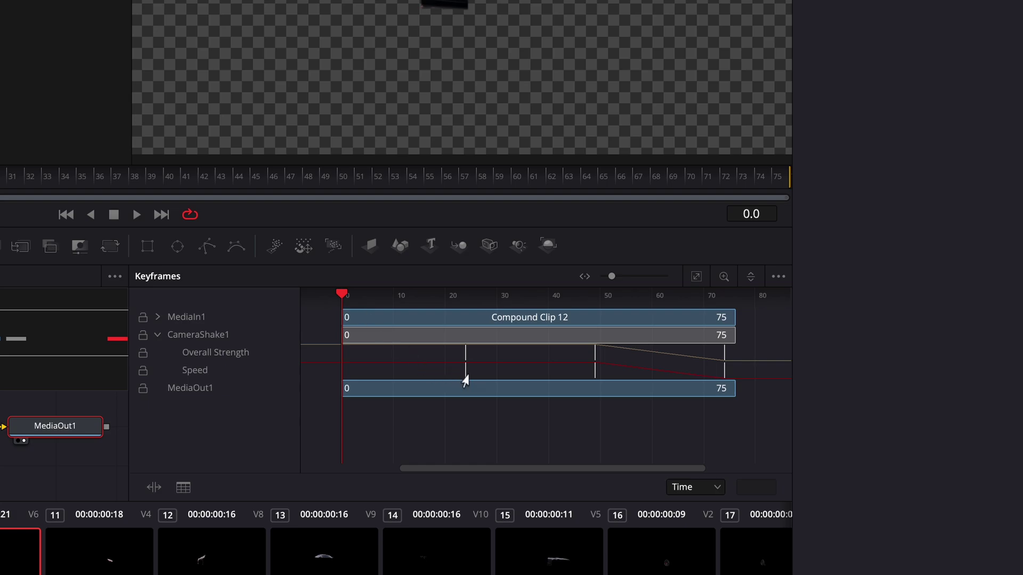
click(464, 373)
key(Delete)
Shift the remaining Overall Strength and Speed keyframes together so the last pair sits at the end of the clip, previewing the motion.
drag(762, 348, 531, 375)
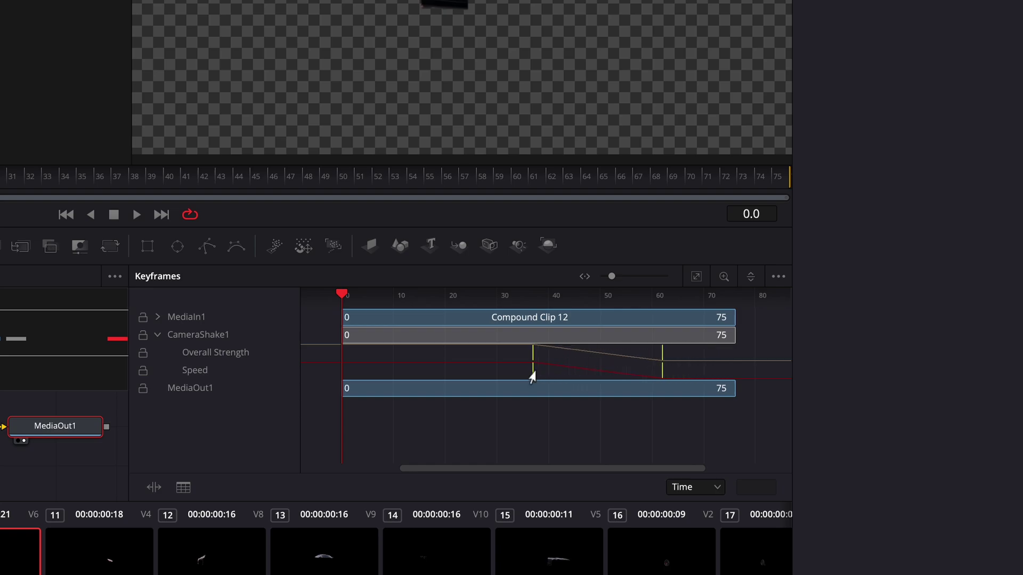
key(space)
key(space)
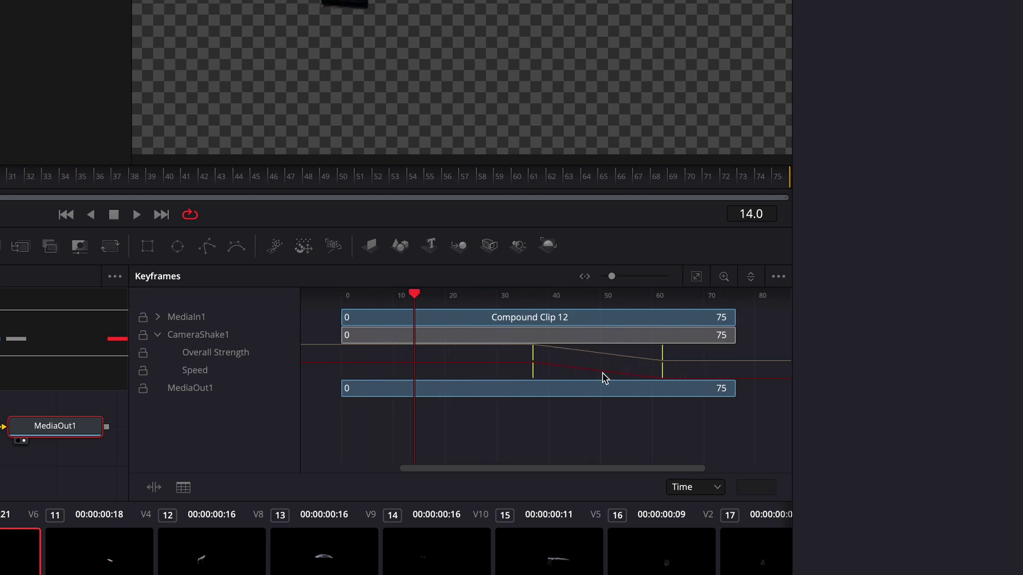
drag(535, 373, 607, 373)
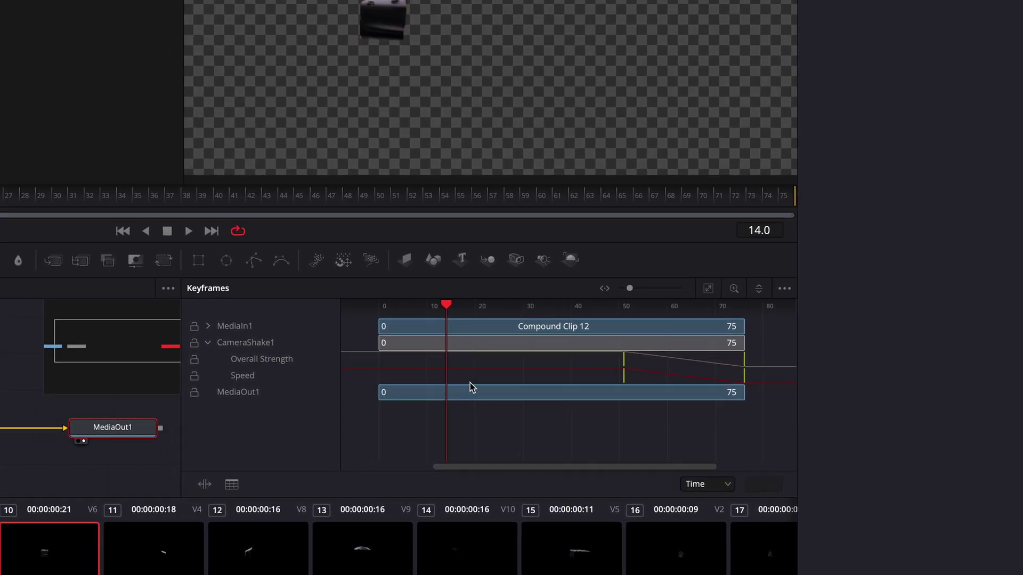
click(518, 448)
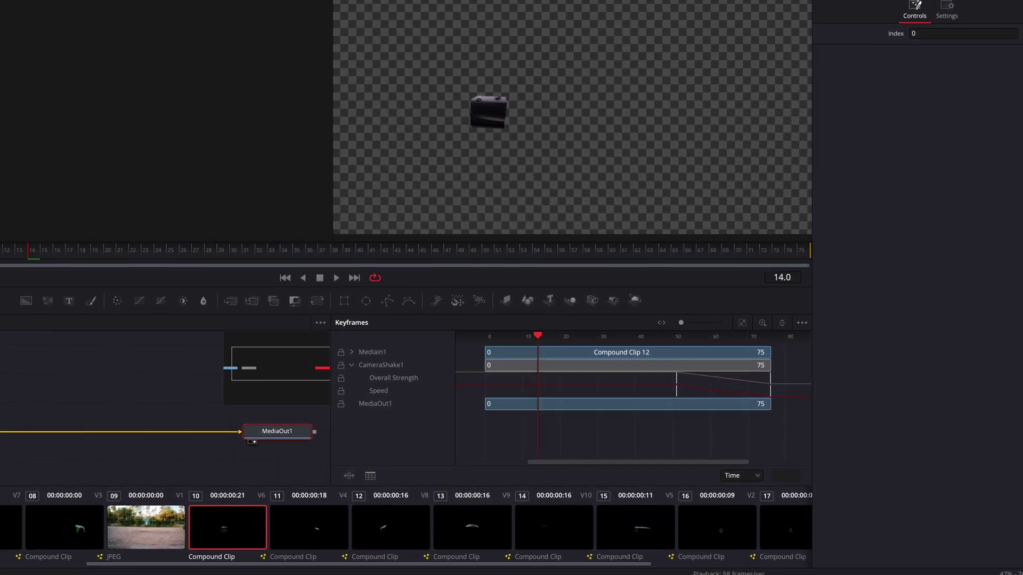
Give the CameraShake on each remaining black car clip varied deviation and randomness, with X 0.906, Y 0.189 and Randomness 0.748 on the Video 3 clip.
click(872, 3)
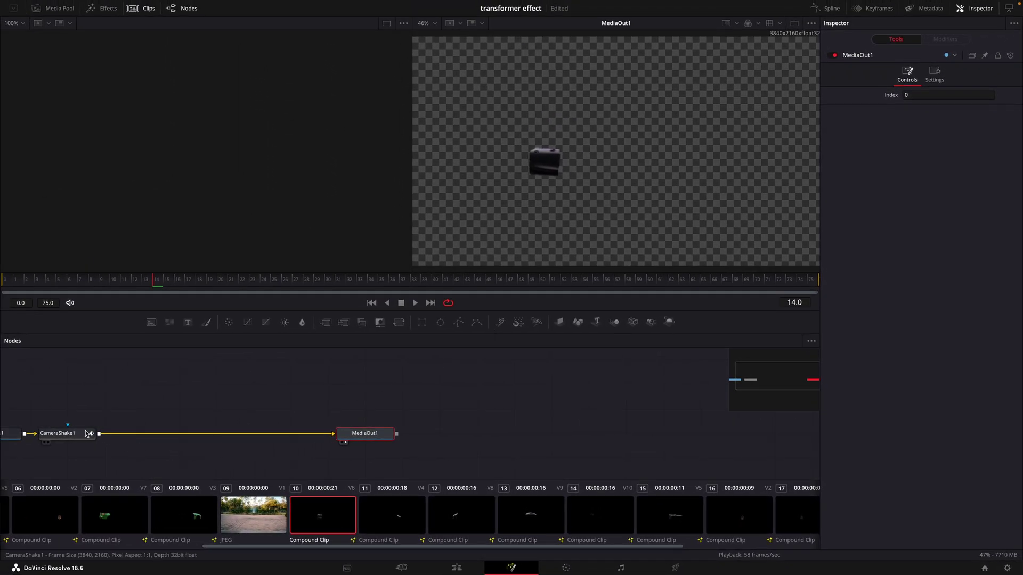
click(51, 433)
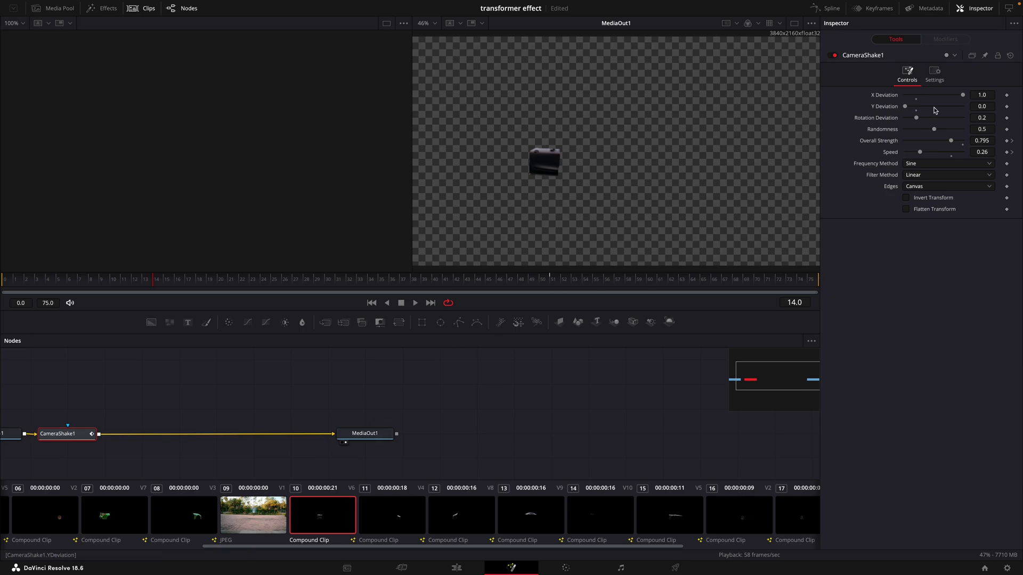
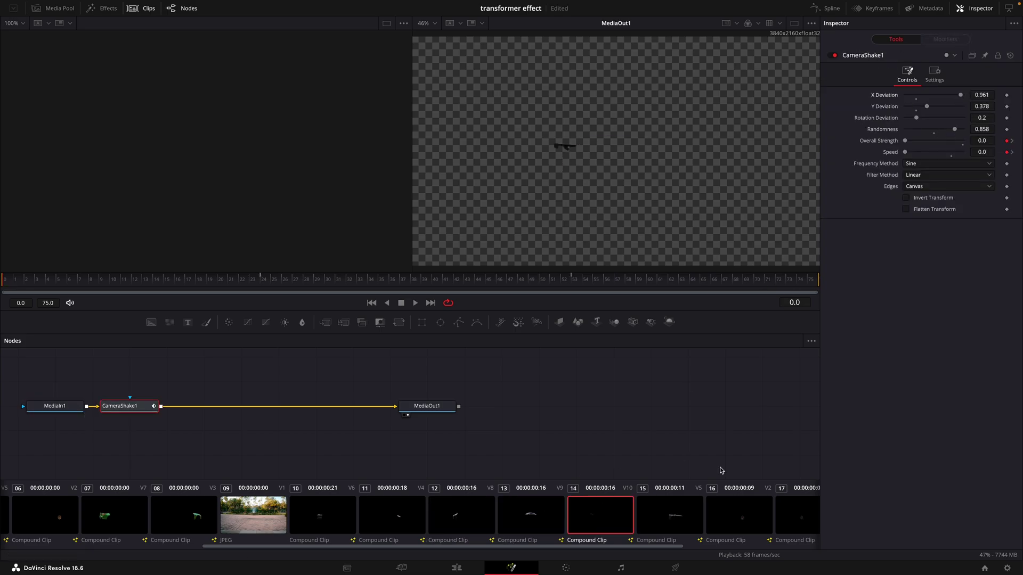
key(Down)
key(Down)
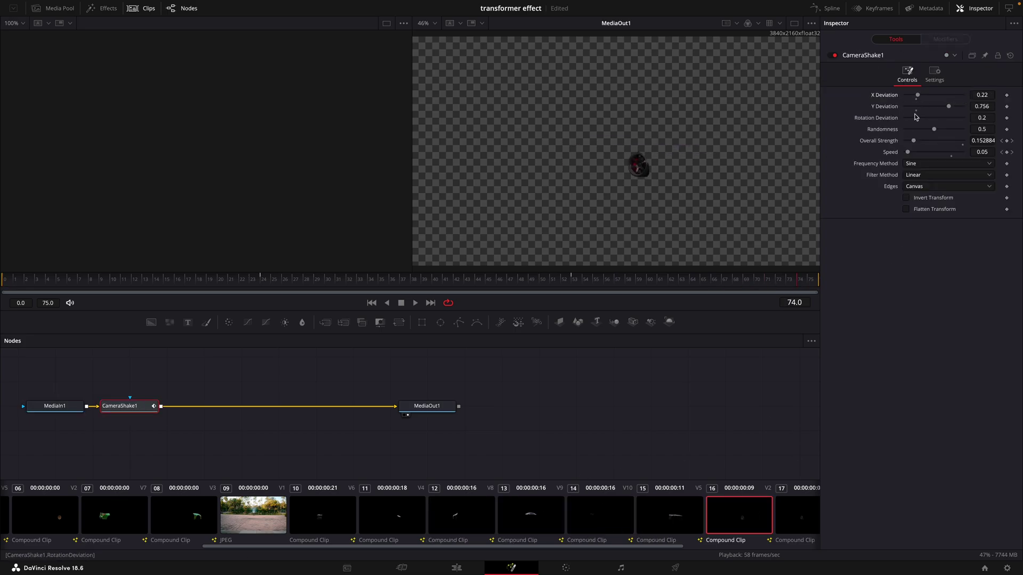
key(Down)
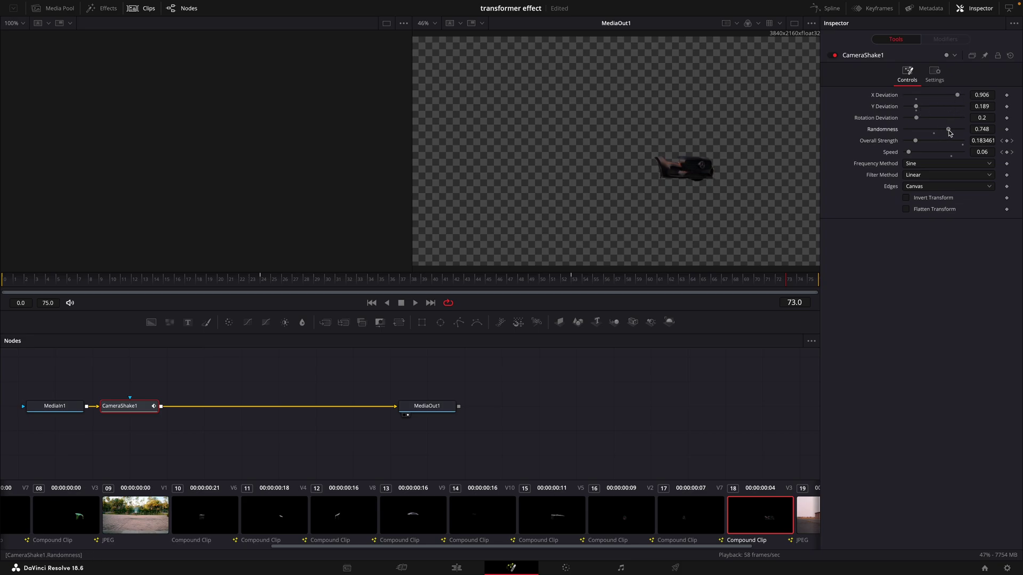
Return to the Edit page and trim the starts of Compound Clips 15, 16 and 14 on Video 2, Video 3 and Video 4.
click(457, 568)
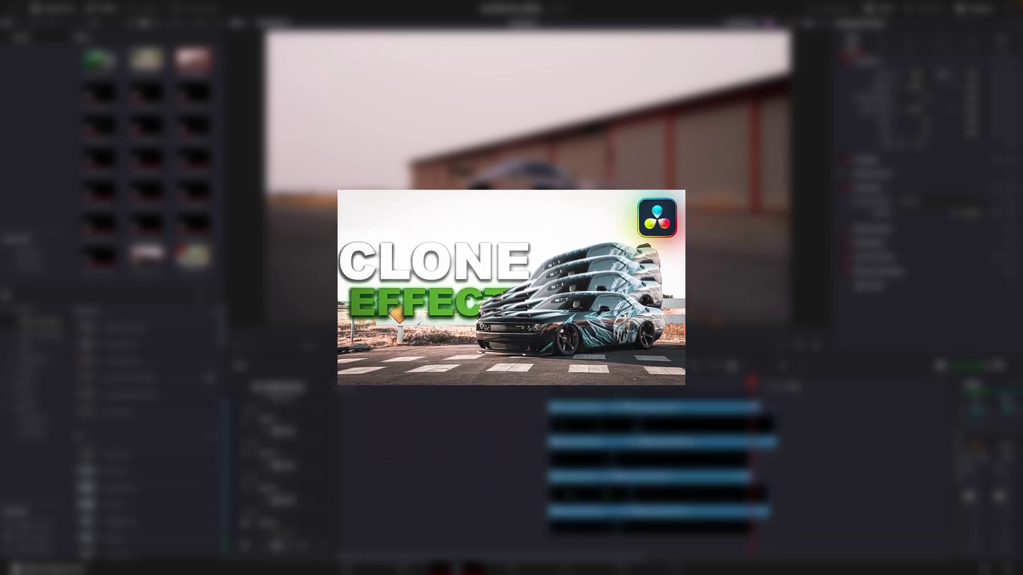
scroll(548, 475, down, 5)
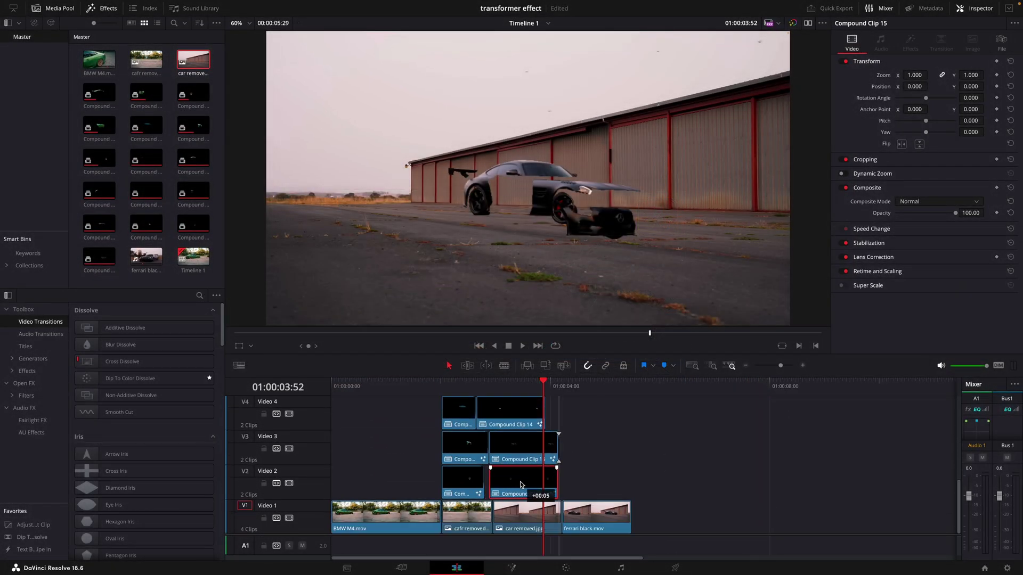
drag(497, 484, 507, 484)
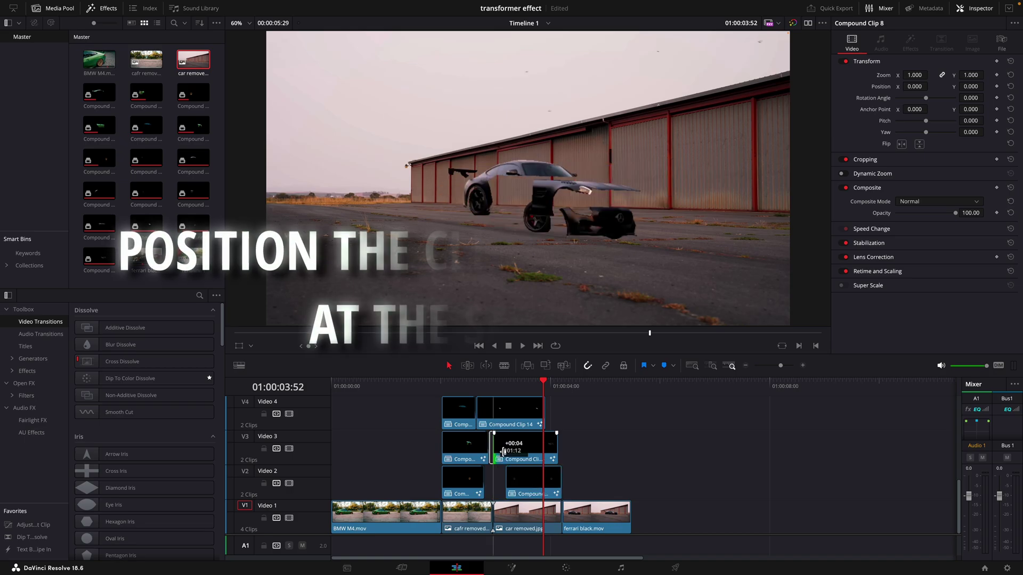
drag(490, 450, 507, 450)
drag(482, 413, 490, 412)
Move Compound Clips 15, 16 and 14 earlier on their tracks so all three end at the same frame.
drag(521, 487, 500, 488)
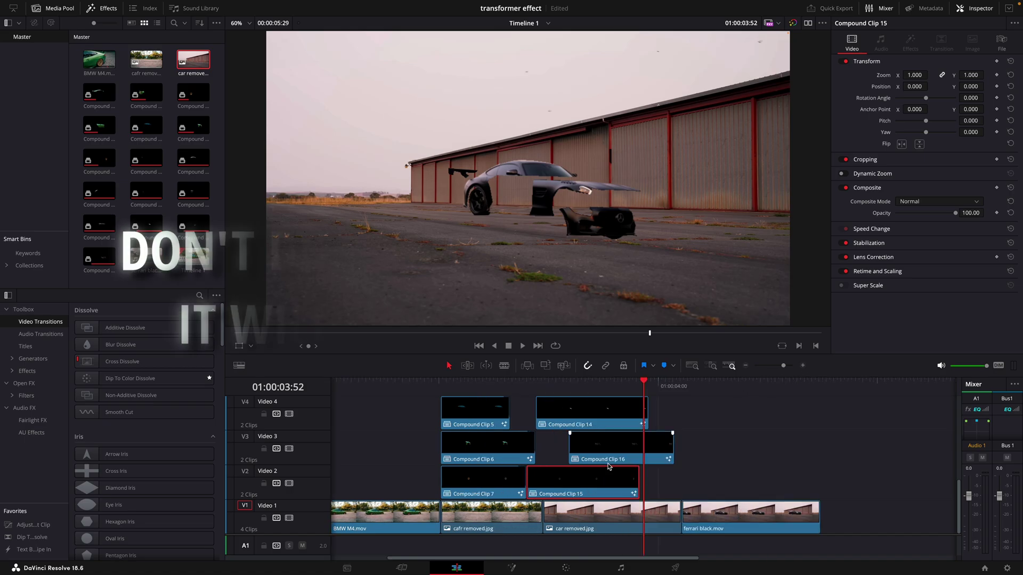
drag(610, 453, 592, 452)
click(592, 414)
drag(593, 414, 585, 416)
Shorten Compound Clips 13 and 12 from their starts and move them earlier to end in line with the clips below.
scroll(607, 437, up, 3)
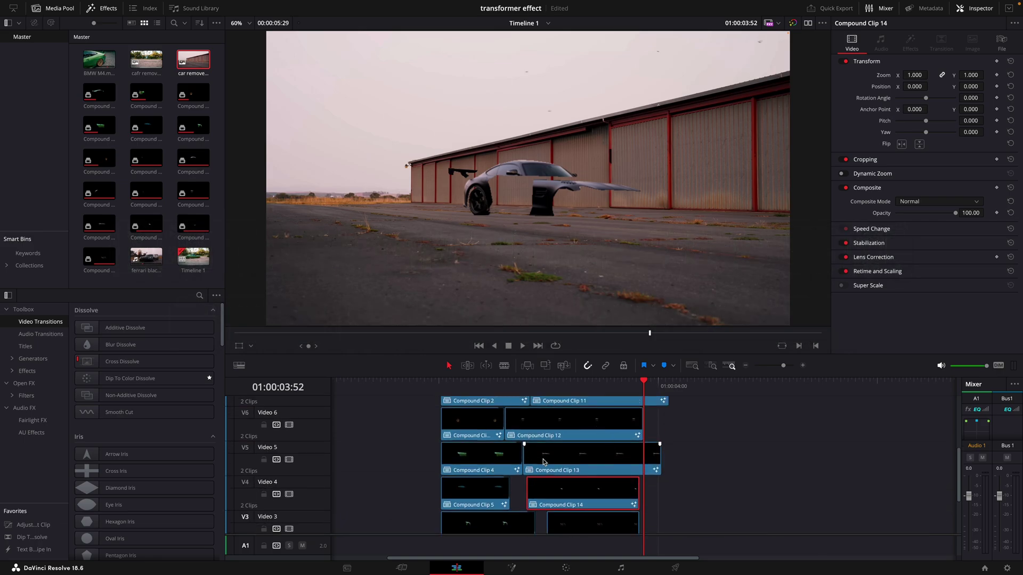
drag(565, 462, 564, 462)
drag(592, 466, 570, 464)
drag(506, 422, 546, 425)
drag(572, 427, 569, 427)
Trim the starts of Compound Clips 11 and 10 and move both earlier to end in line with Compound Clip 12.
scroll(560, 445, up, 3)
drag(532, 465, 602, 469)
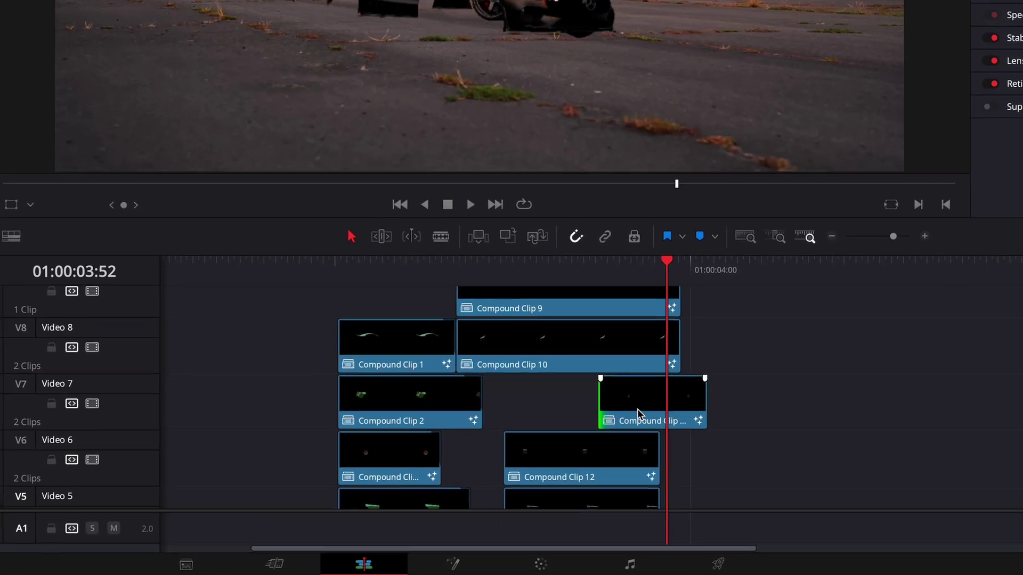
drag(637, 411, 571, 406)
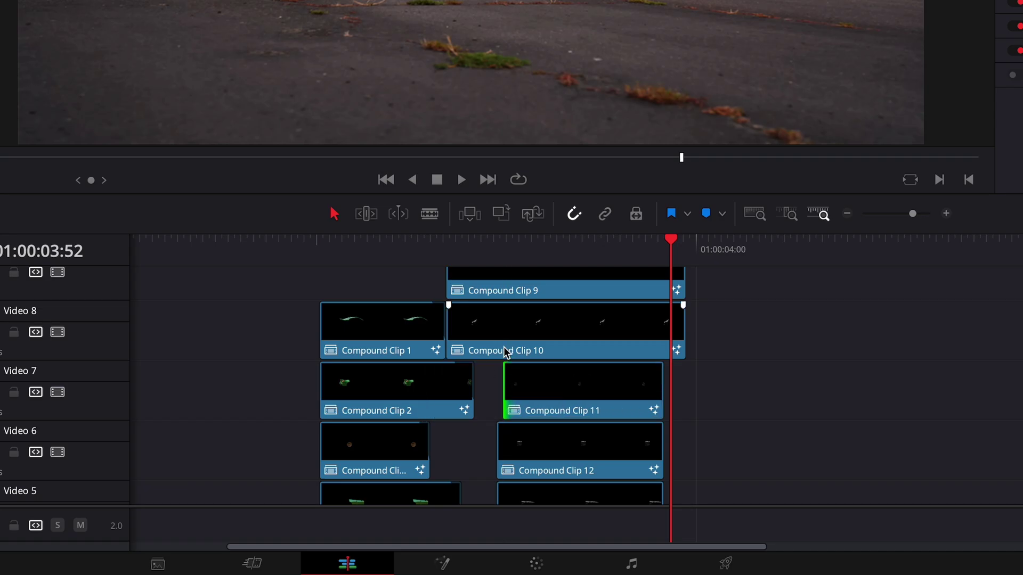
drag(451, 335, 513, 335)
drag(561, 342, 539, 342)
Trim and move Compound Clips 9 and 8 to the same end frame, and place the playhead there at 01:00:03:49.
scroll(538, 342, up, 3)
drag(452, 359, 481, 359)
drag(549, 354, 527, 354)
drag(443, 308, 456, 308)
drag(495, 311, 480, 310)
key(Up)
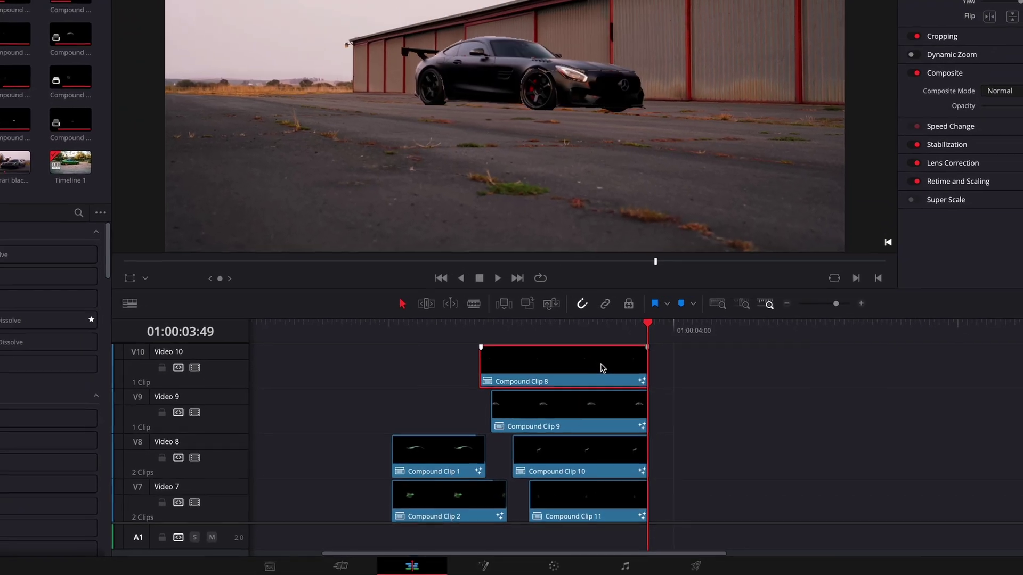
Extend the start of Compound Clip 10 back to the end of Compound Clip 1 and adjust Compound Clip 11's start on Video 7.
scroll(601, 368, down, 2)
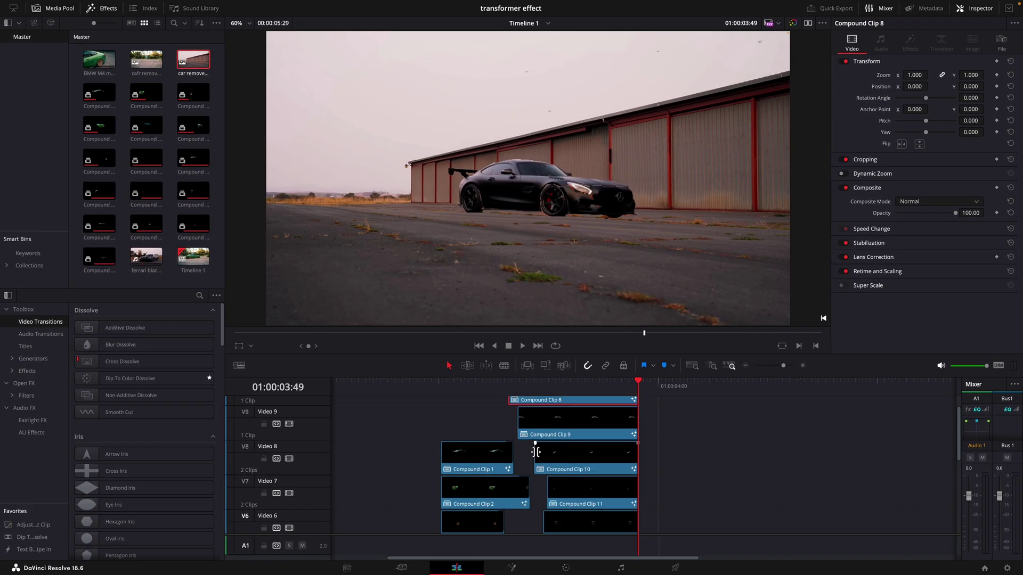
drag(533, 455, 501, 457)
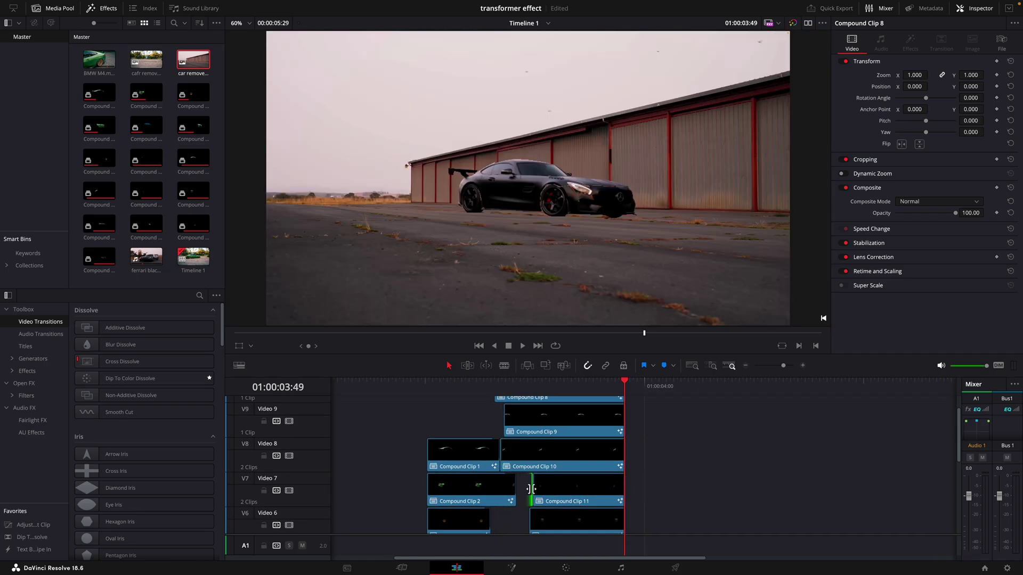
drag(521, 491, 529, 490)
Extend the starts of Compound Clips 12, 13, 14 and 16 back to where the green car's clip on each track ends.
scroll(532, 453, down, 4)
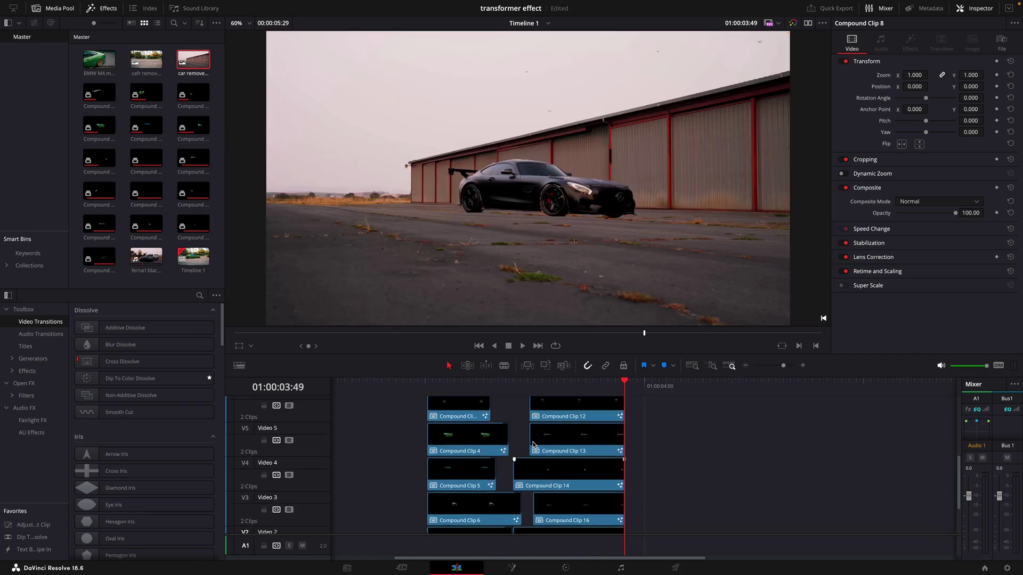
scroll(532, 426, up, 2)
drag(489, 446, 491, 447)
drag(530, 486, 497, 515)
scroll(506, 479, down, 2)
drag(538, 471, 522, 472)
Play back the transition from where the green car's compound clips begin.
click(744, 366)
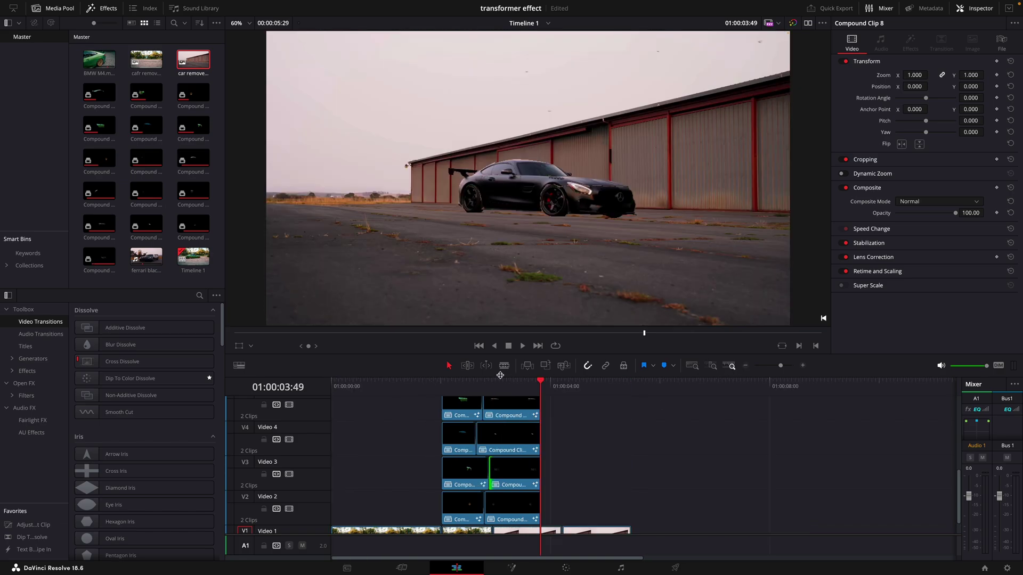
click(447, 386)
key(space)
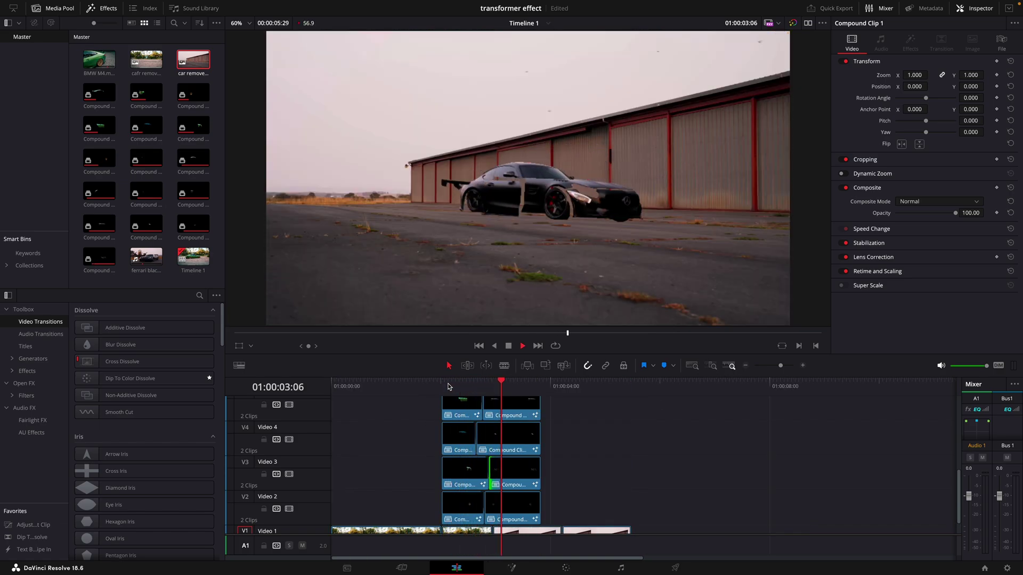
End car removed.jpg level with the black car's compound clips and place ferrari black.mov on Video 2 directly after them.
click(541, 387)
key(Left)
scroll(550, 428, up, 2)
scroll(551, 432, down, 2)
drag(583, 511, 539, 512)
Review the transition into ferrari black.mov and add a Smooth Cut between the two car-removed stills on Video 1.
drag(530, 386, 478, 388)
key(space)
key(space)
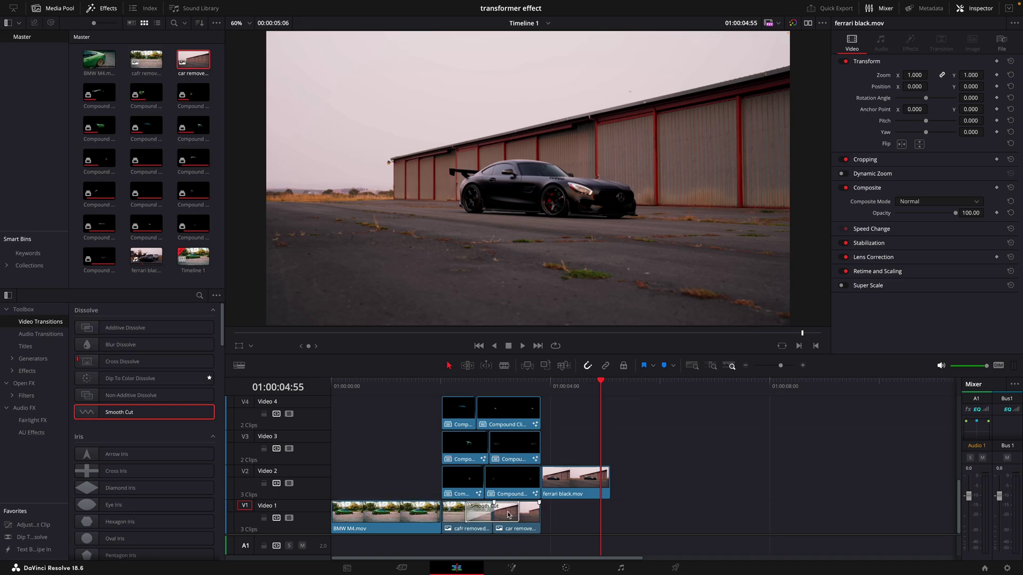
drag(518, 511, 491, 512)
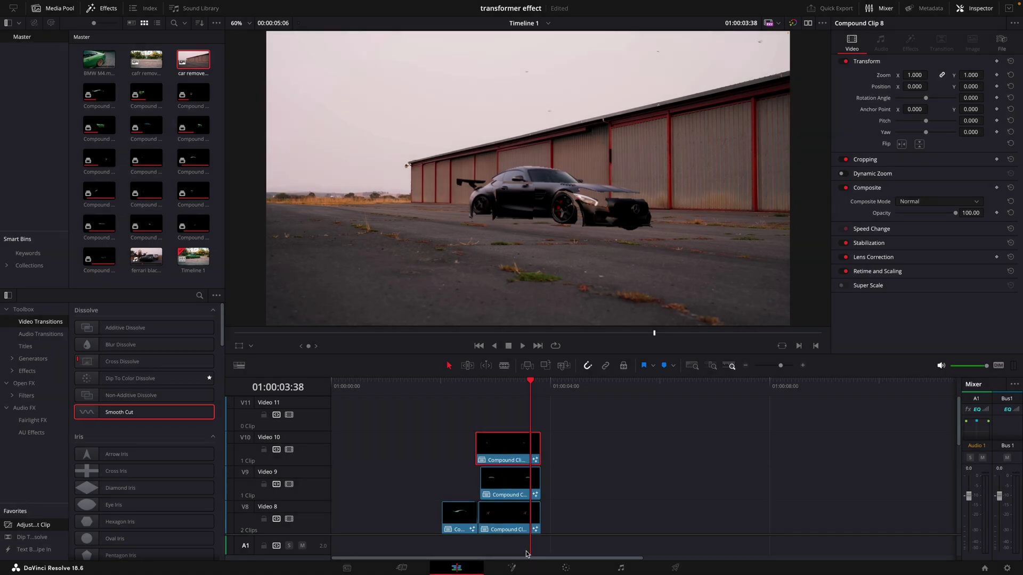
Open the black car's Compound Clip 16 in Fusion, hide the keyframes, and enable Motion Blur on its CameraShake1 node.
click(525, 567)
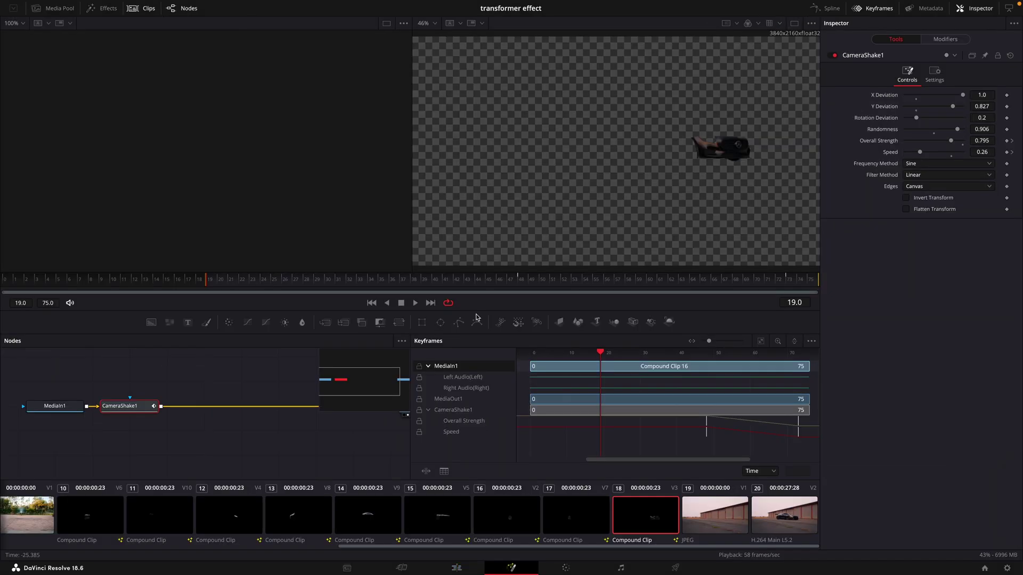
click(878, 8)
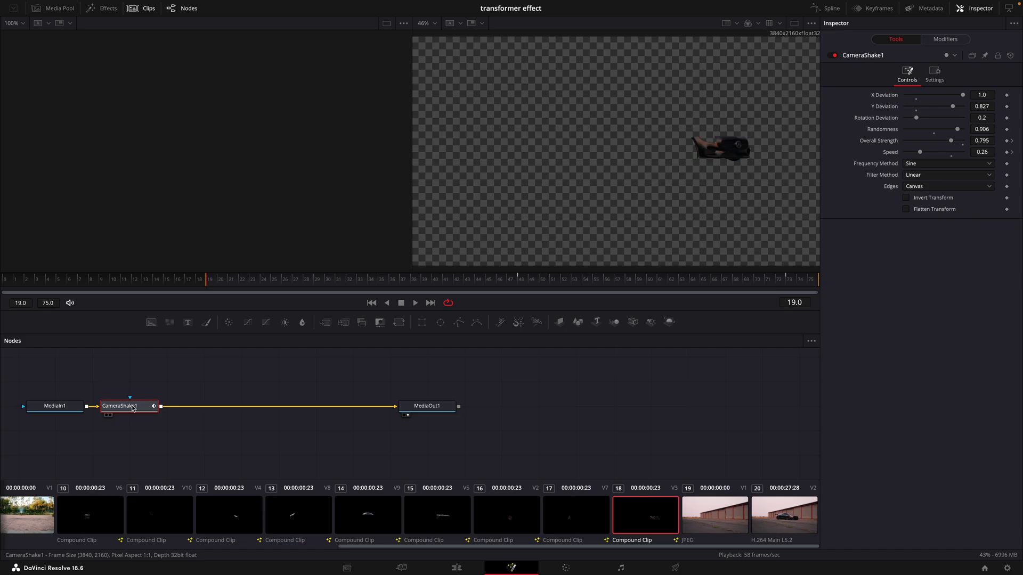
click(934, 73)
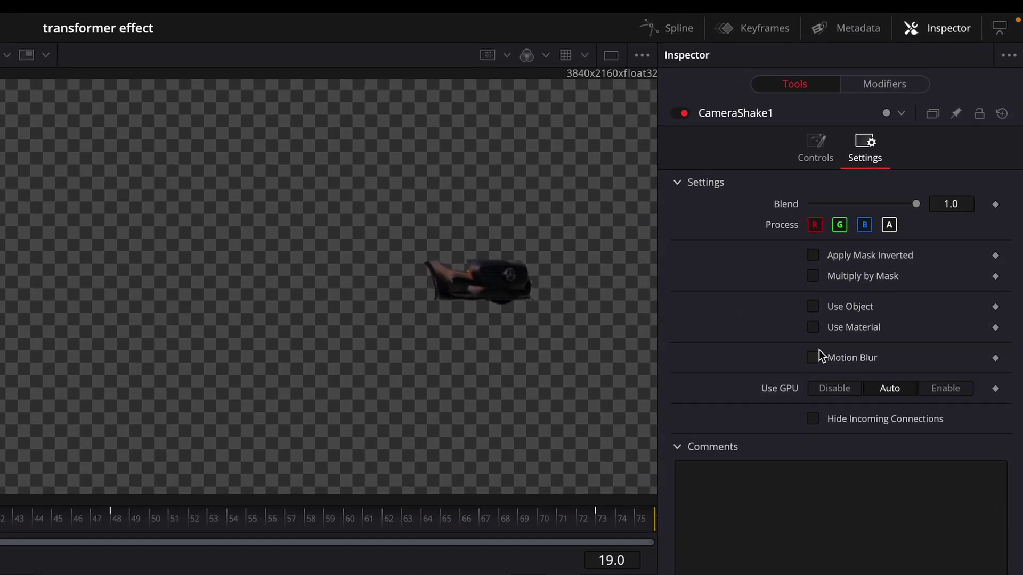
click(813, 357)
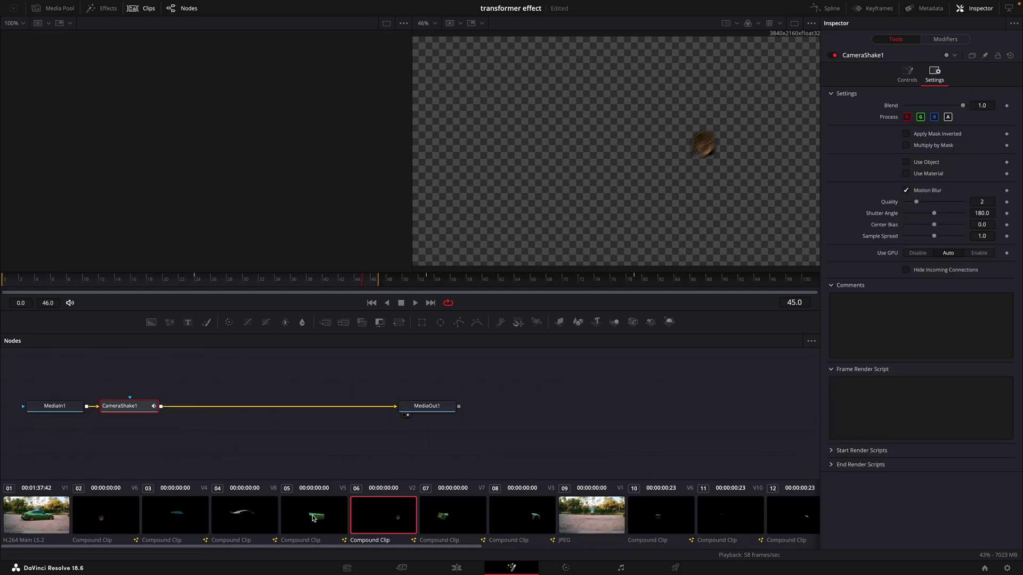
Enable Motion Blur on the camera shake of the green car's remaining compound clips, working back to the rear wheel clip.
click(313, 518)
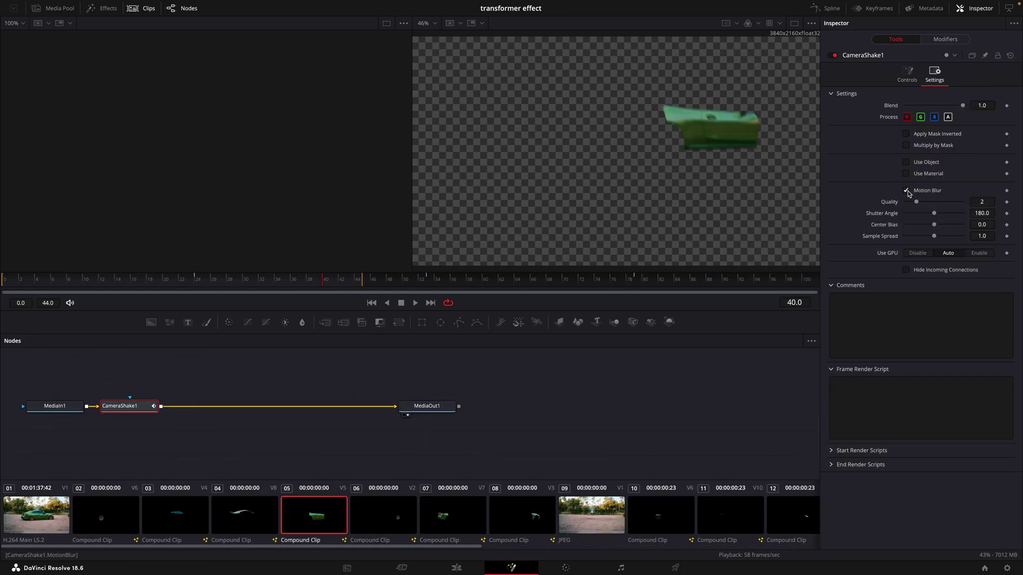
click(216, 521)
click(171, 512)
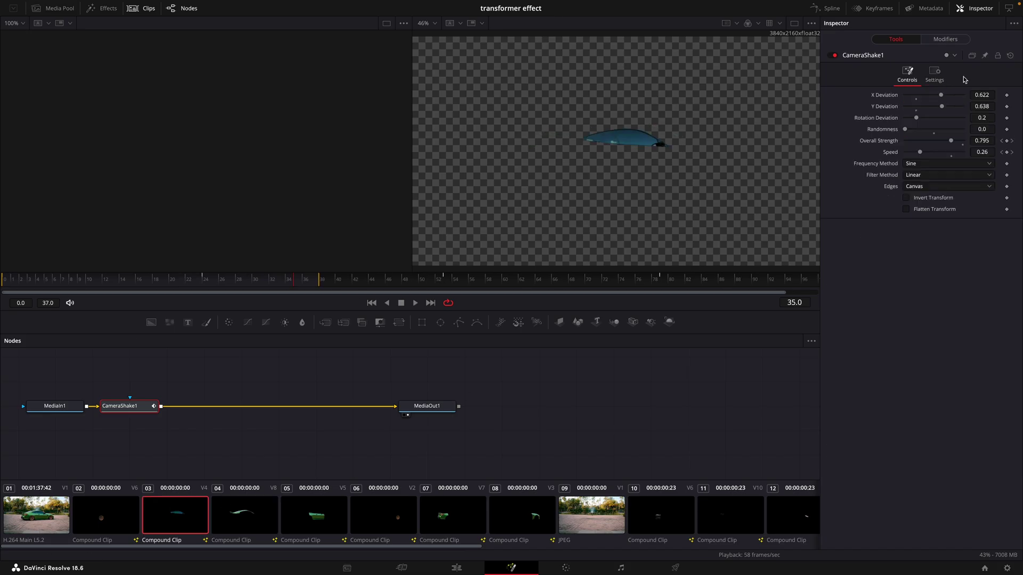
click(105, 514)
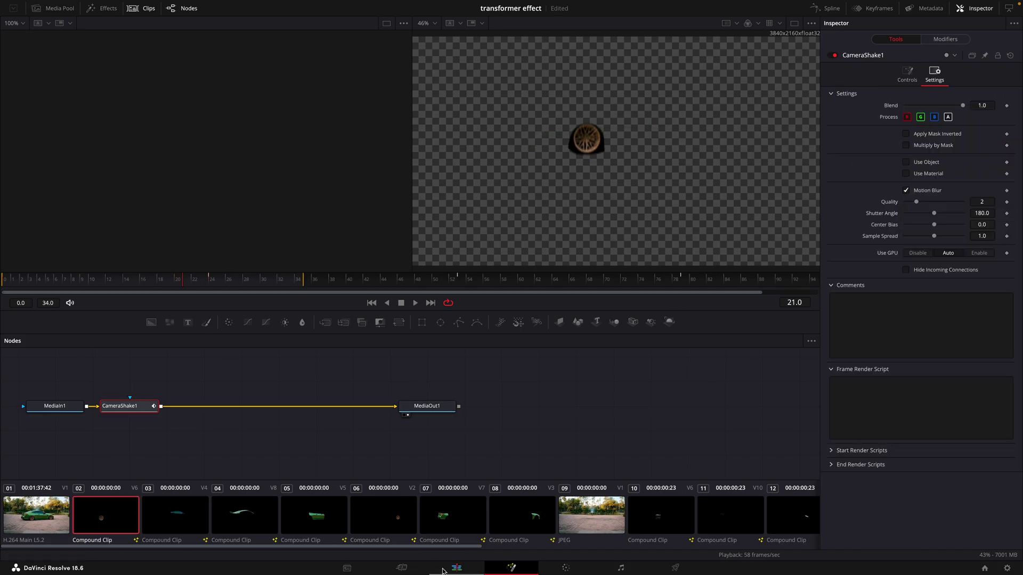
Combine all of the black car's compound clips on the edit timeline into one new compound clip with the default name.
click(456, 568)
click(373, 381)
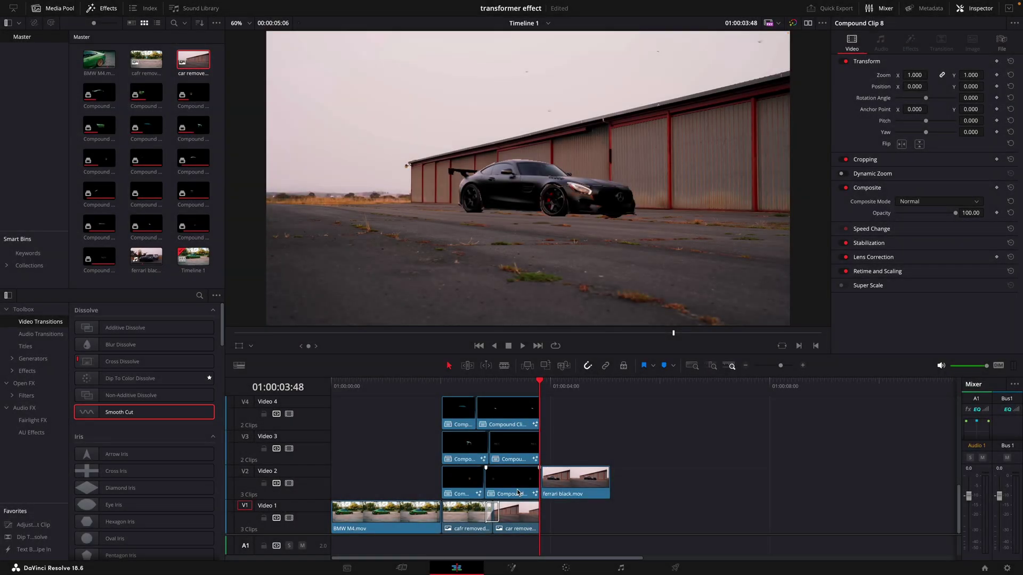
scroll(516, 489, up, 5)
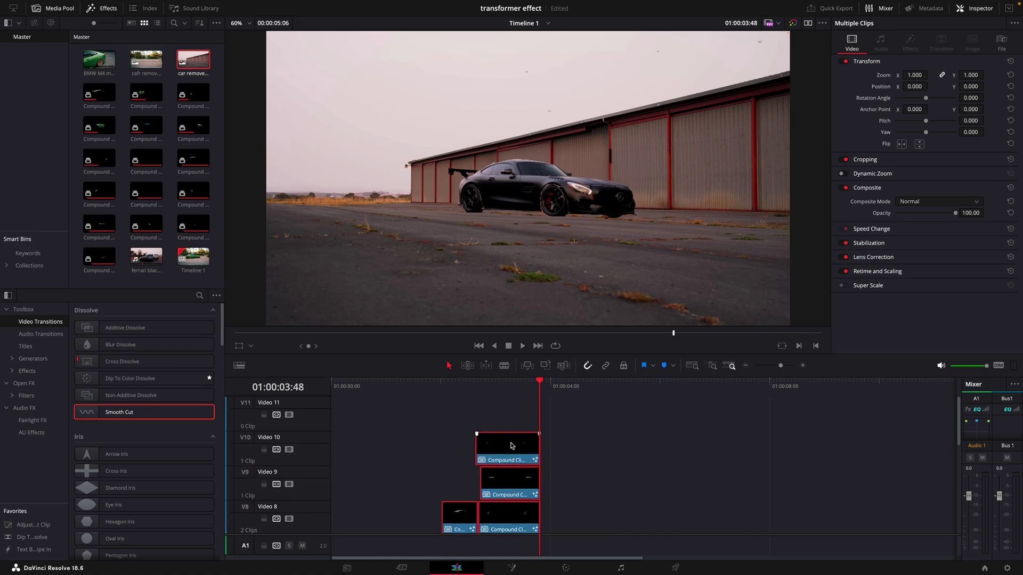
scroll(535, 474, down, 5)
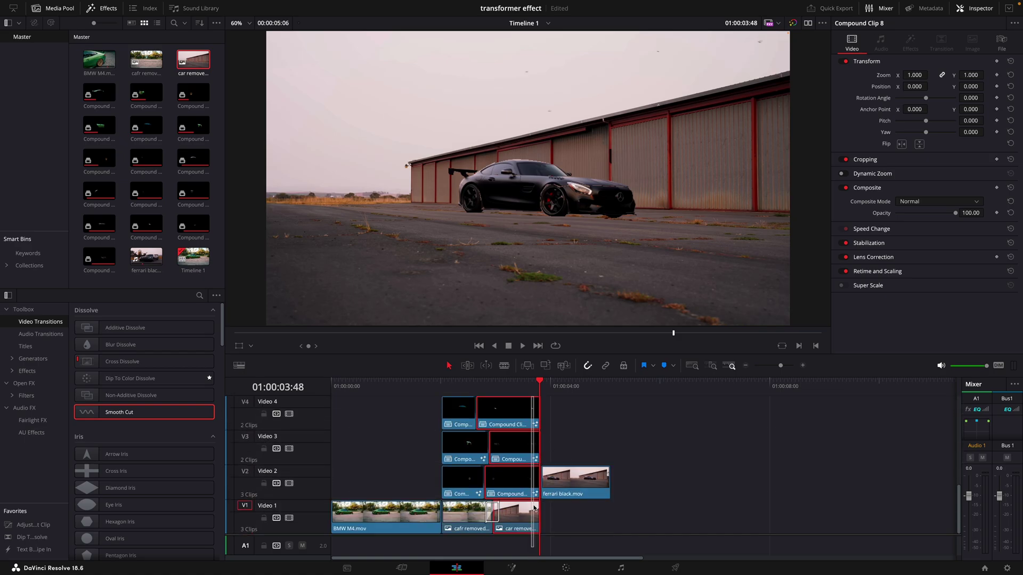
right_click(526, 485)
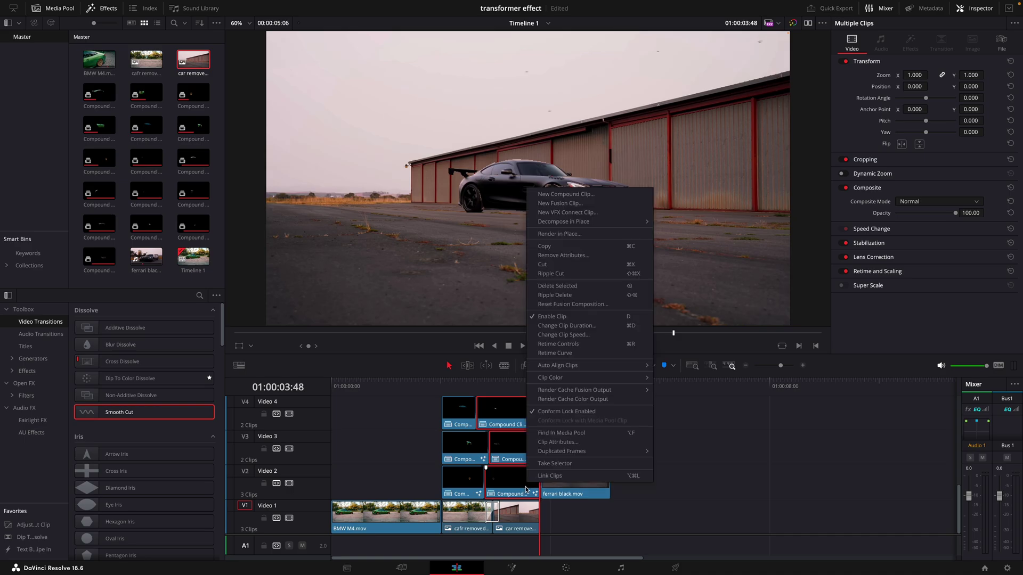
click(597, 196)
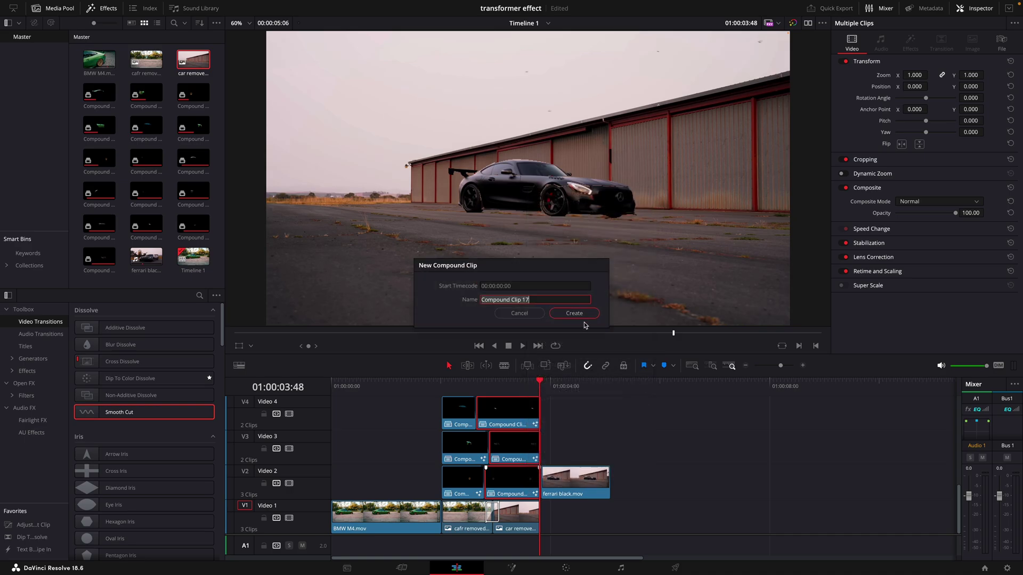
click(573, 314)
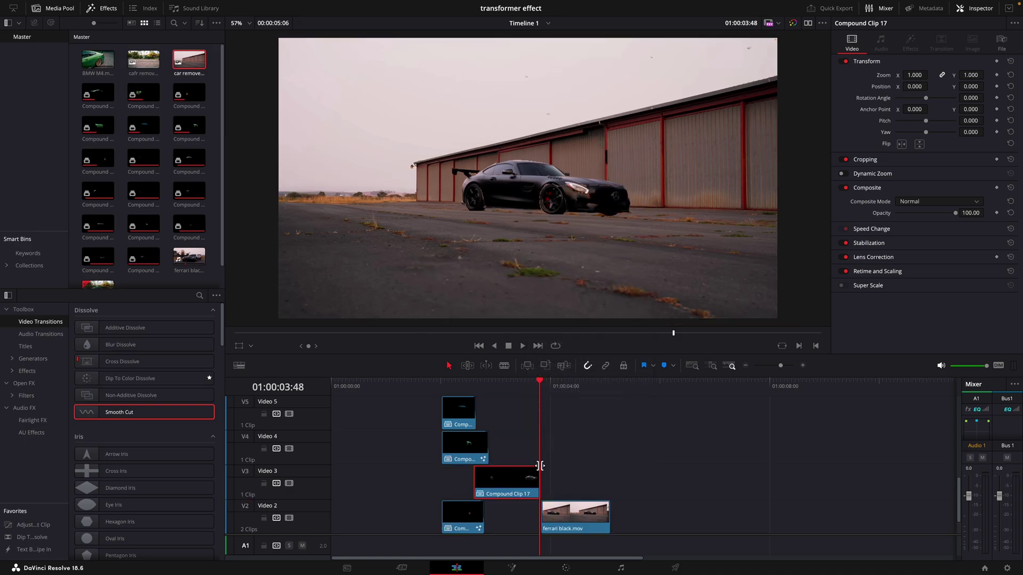
Open the black car's combined clip in Fusion at 01:00:03:19 and add a Drop Shadow between MediaIn1 and MediaOut1.
click(513, 394)
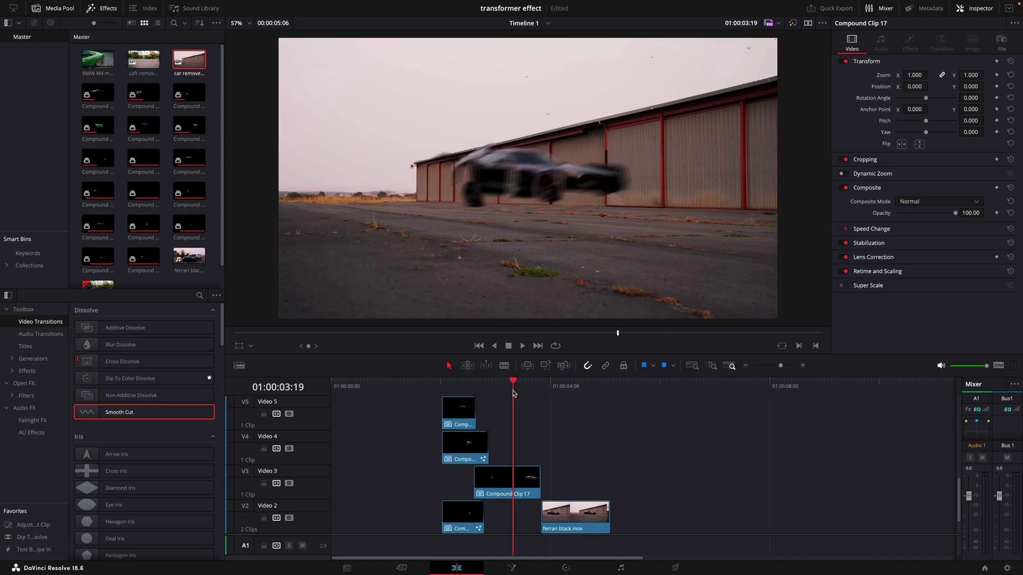
click(535, 564)
key(shift+space)
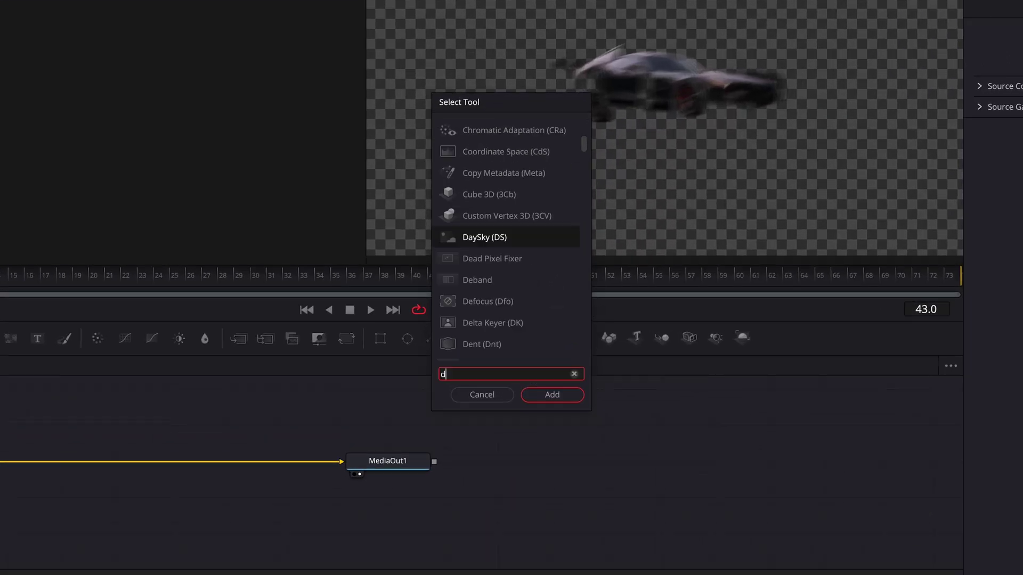
text(drop)
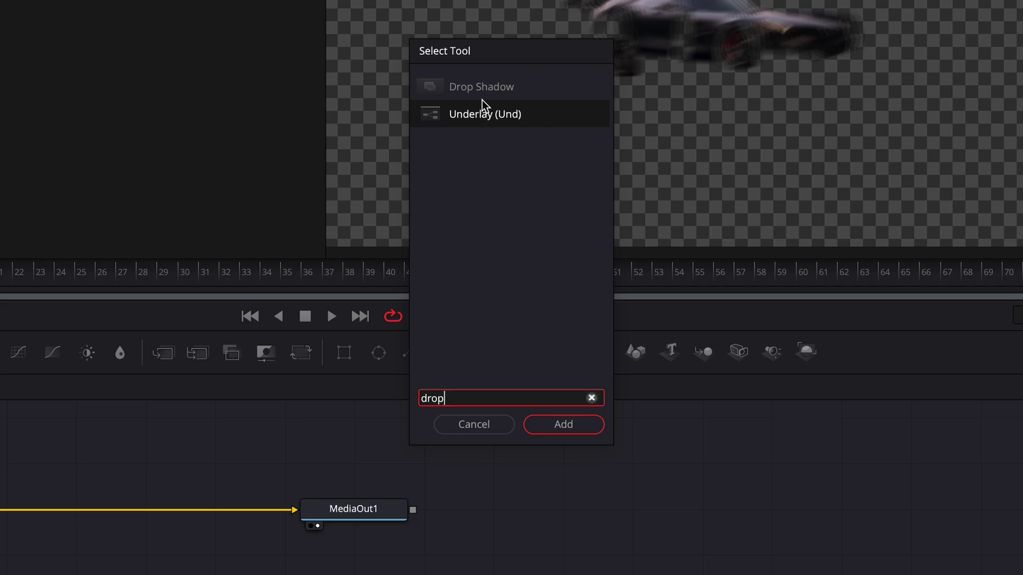
click(481, 87)
click(563, 424)
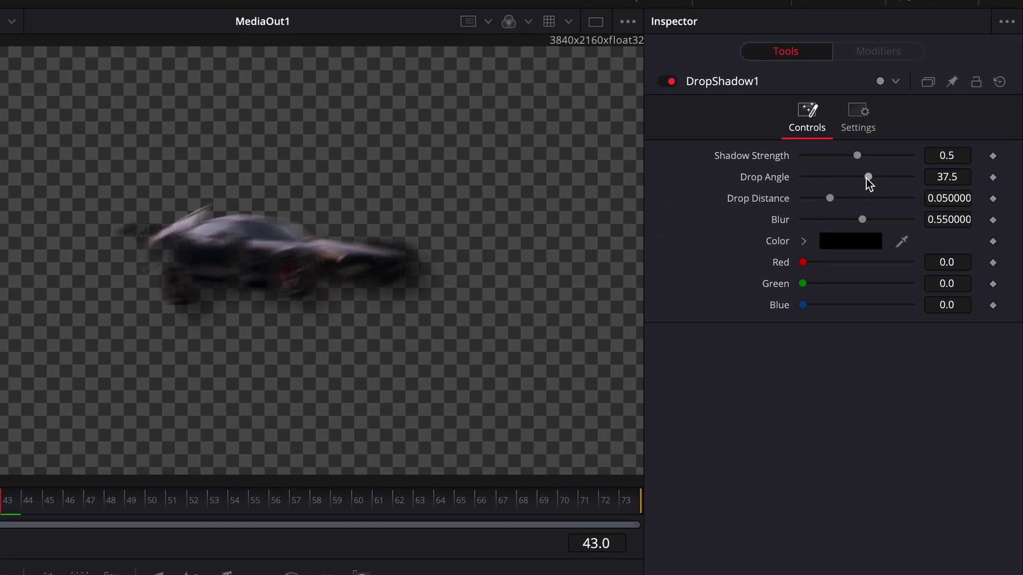
Set the black car's shadow to a Drop Angle of 100 and a Drop Distance of 0.2, and check it over the background.
drag(866, 178, 915, 189)
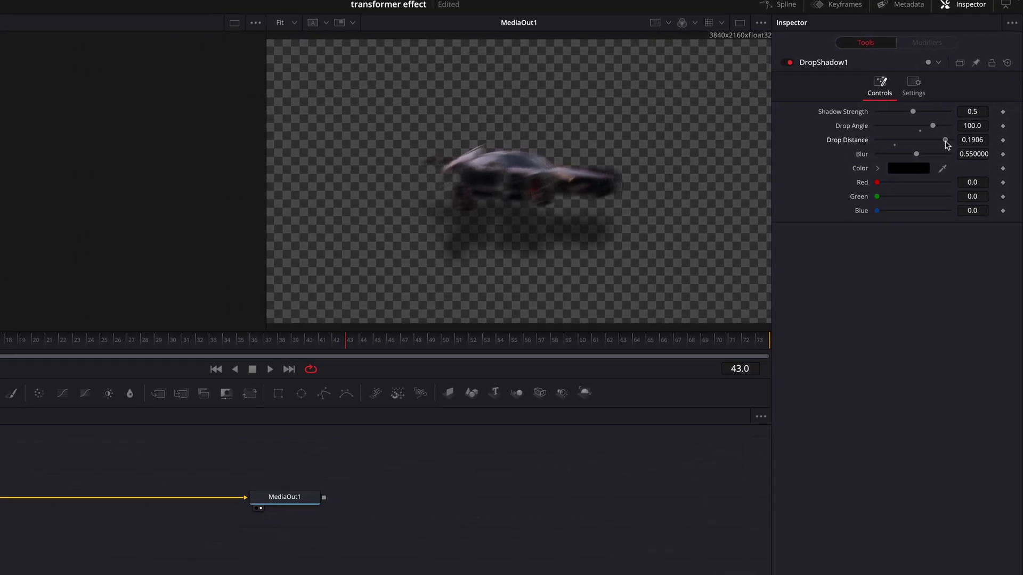
drag(946, 141, 957, 142)
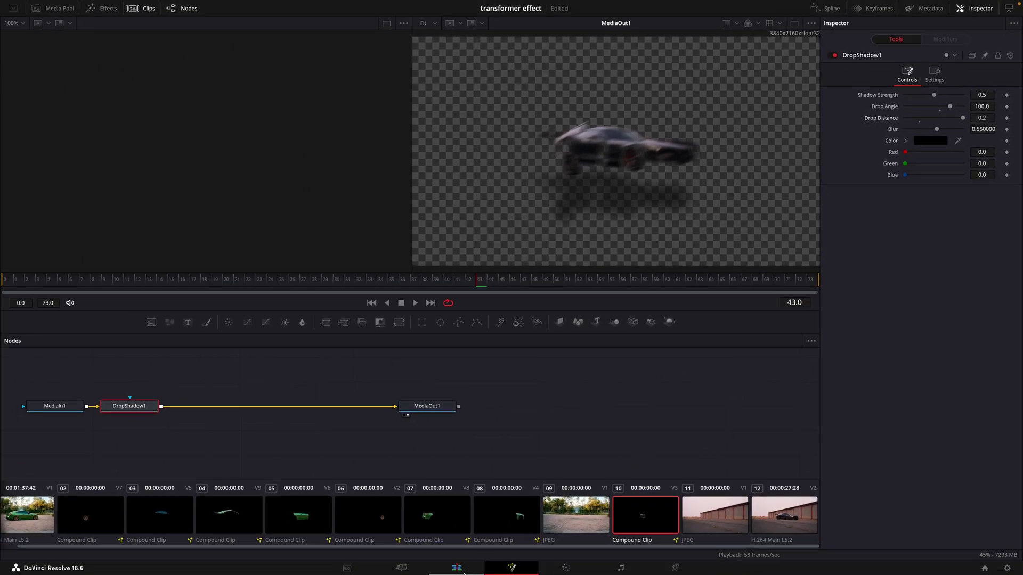
click(468, 568)
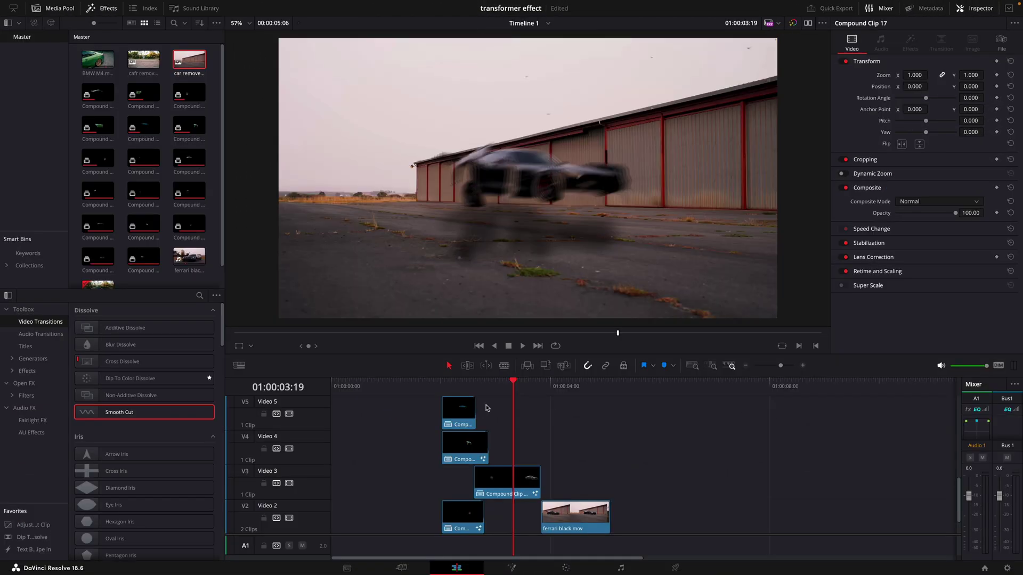
mouse_move(514, 392)
mouse_down()
mouse_move(500, 391)
mouse_move(509, 393)
mouse_up()
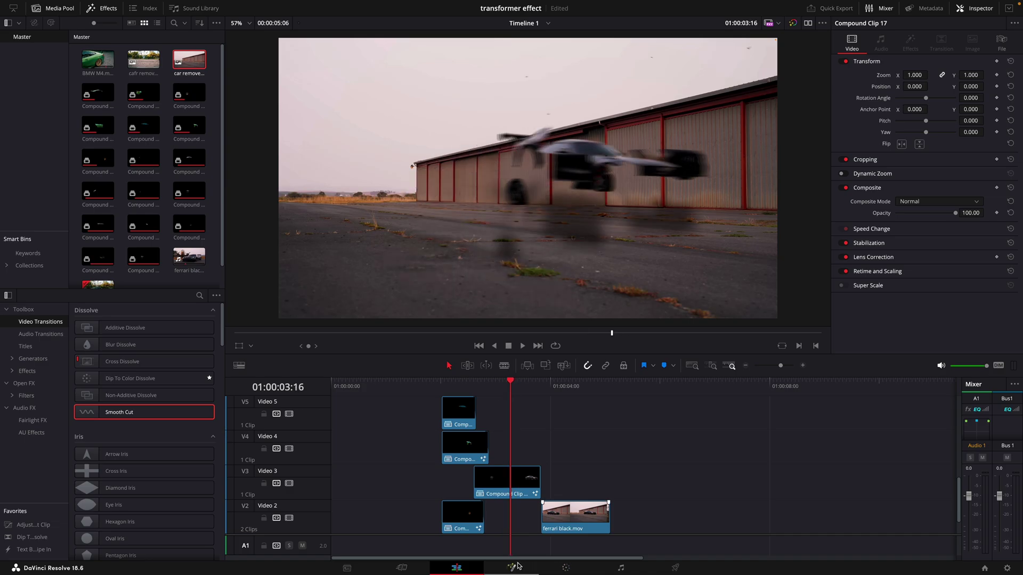
Keyframe the black car's Drop Distance at 0.2 on frame 55 in Fusion and go to the end of the clip.
click(512, 568)
drag(447, 292, 507, 295)
key(space)
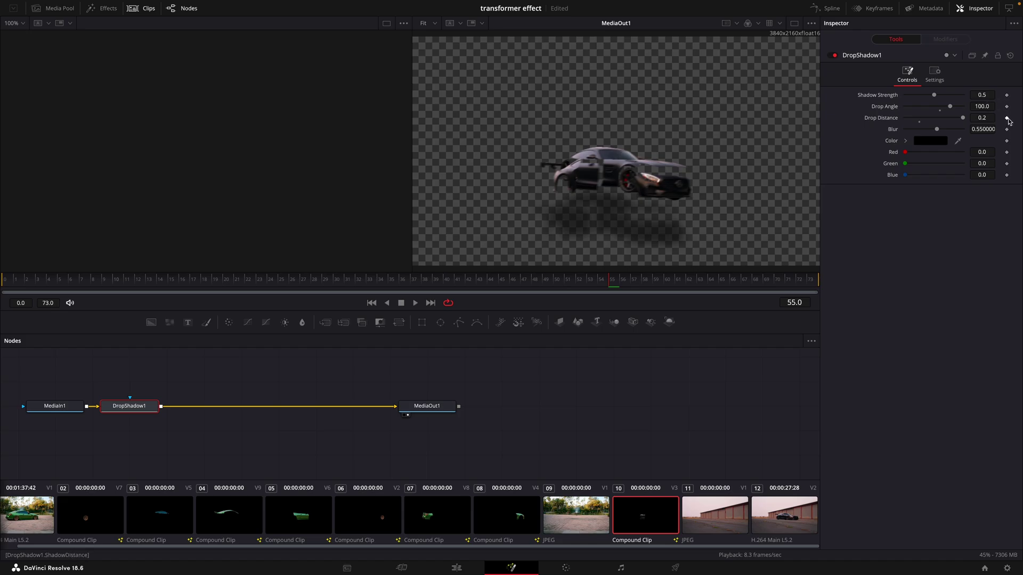
click(799, 285)
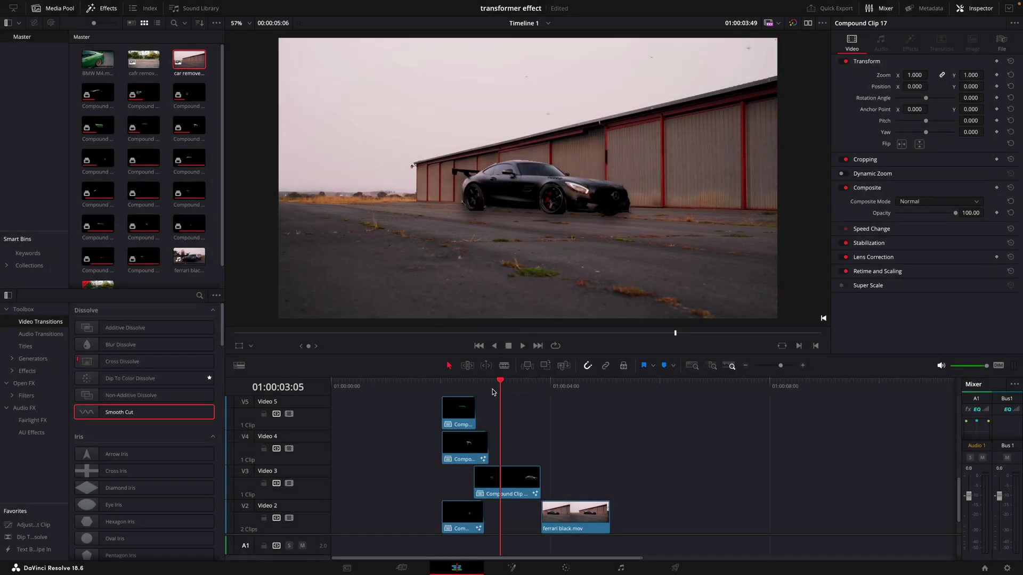
Combine all of the green car's compound clips into one new compound clip and look up the Drop Shadow tool for it in Fusion.
drag(493, 392, 441, 392)
scroll(469, 469, down, 2)
scroll(470, 468, right, 1)
drag(415, 489, 447, 400)
scroll(446, 479, down, 5)
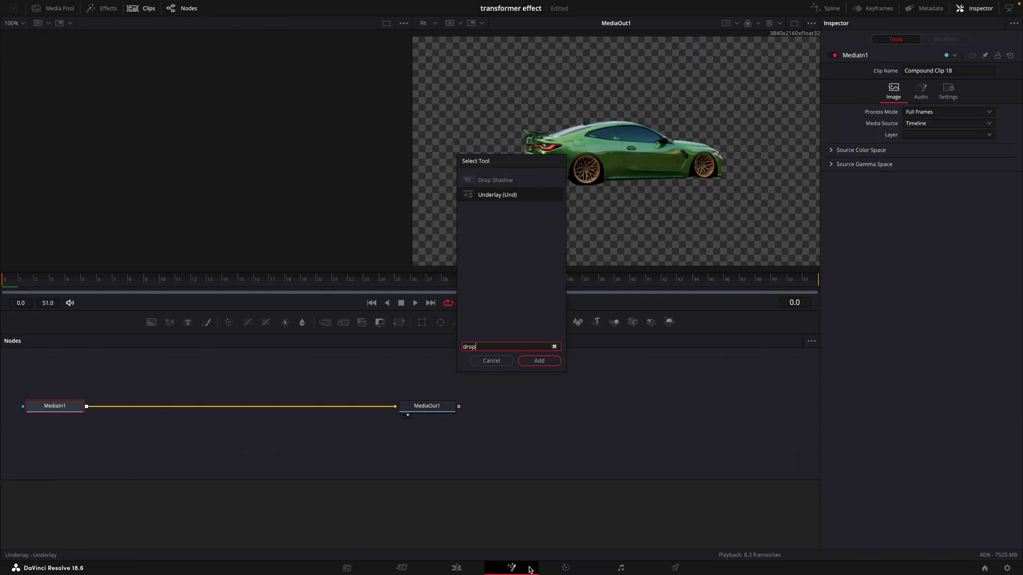
Add the Drop Shadow to the green car's combined clip and keyframe Drop Angle 83.6 and Drop Distance 0.1748 by frame 27.
key(Return)
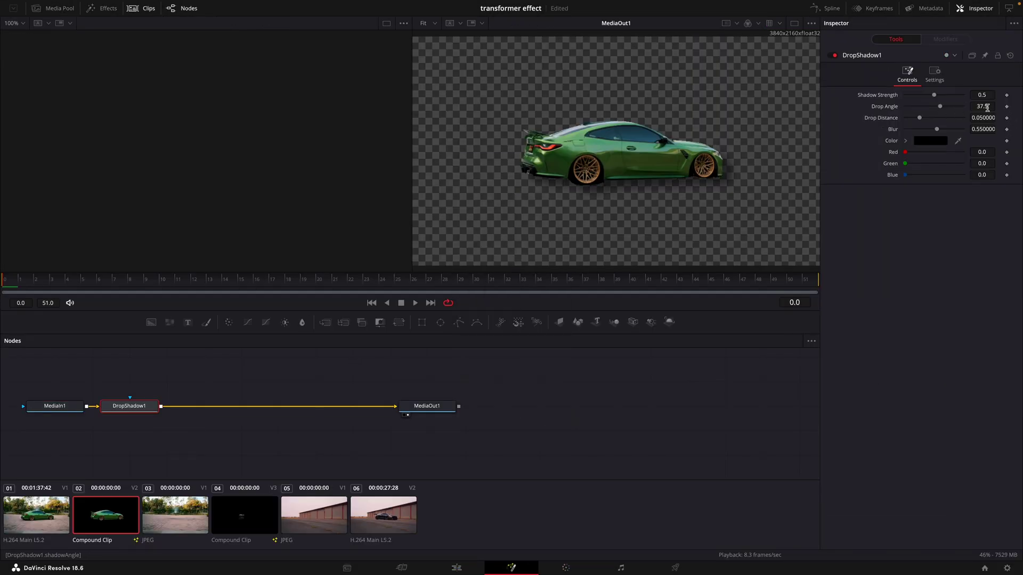
drag(212, 277, 433, 278)
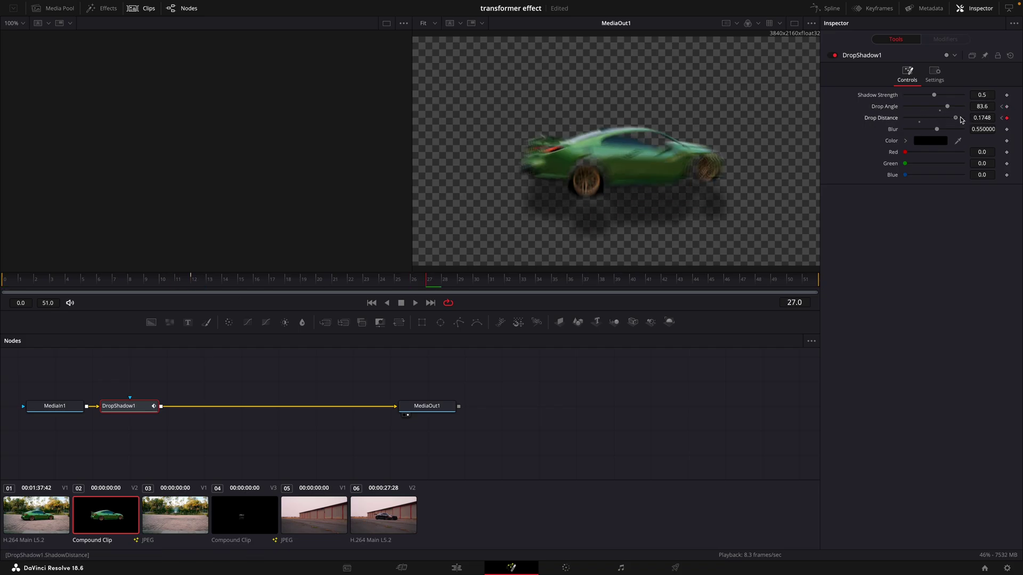